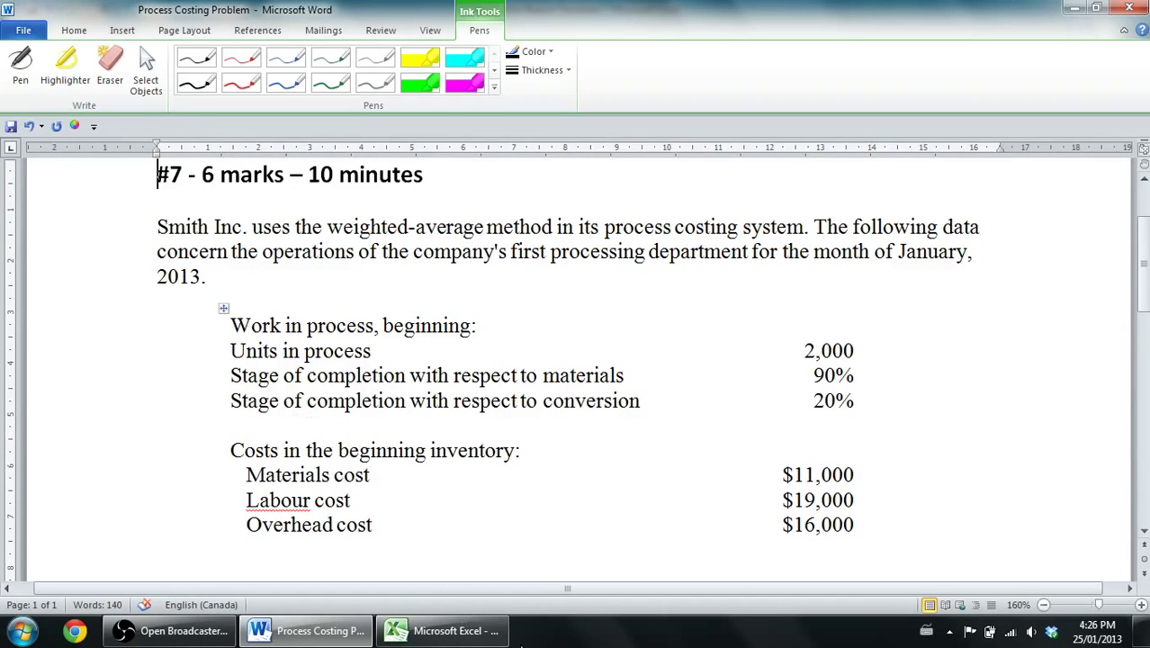
Switch to the Production Report Template in Excel and look through its rows, comparing it briefly with the Word costing problem
mouse_move(446, 631)
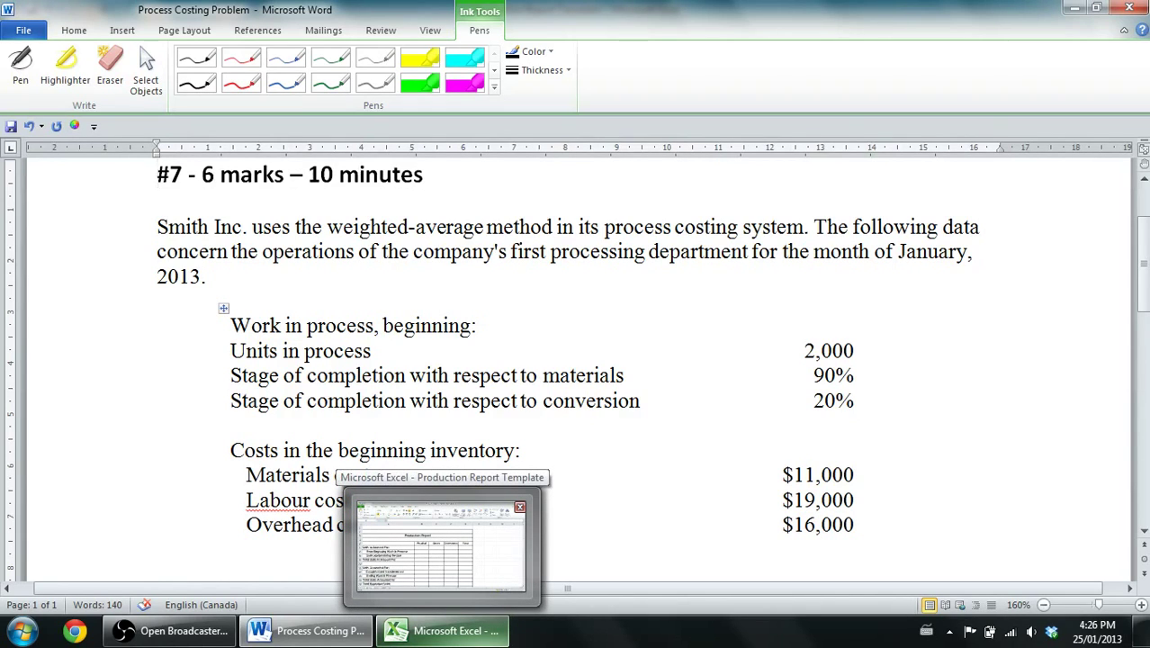
left_click(441, 547)
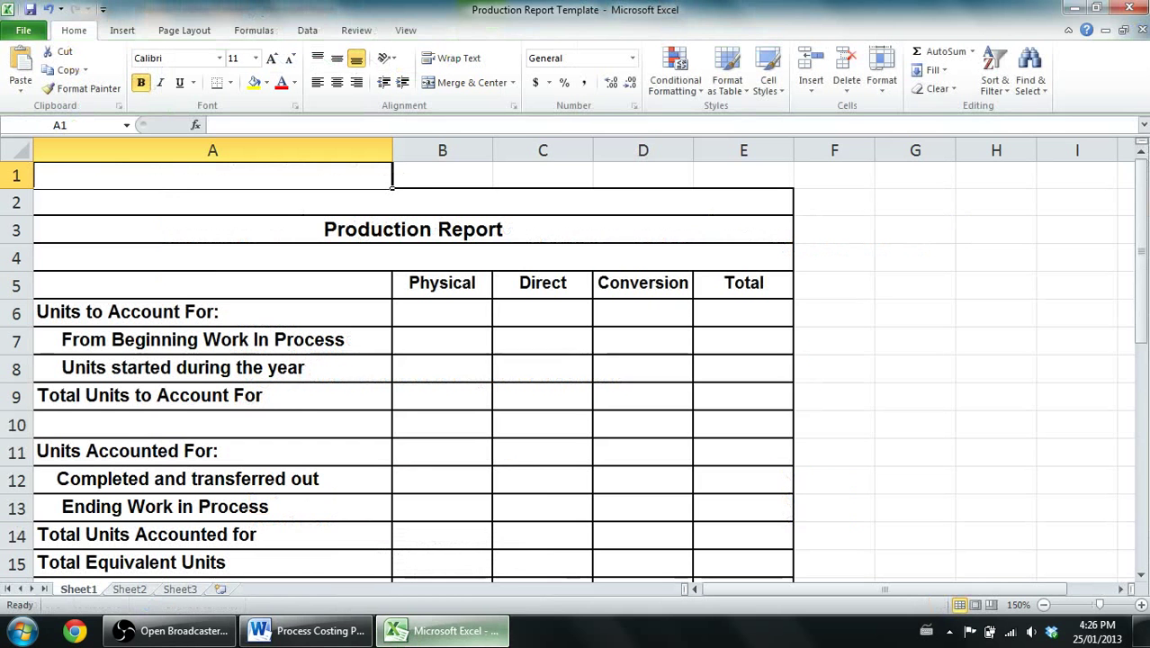
key("Down")
key("Down")
key("Down")
key("Down")
key("Down")
key("Down")
key("Down")
key("Down")
key("Down")
key("Down")
key("Down")
key("Down")
key("Down")
key("Down")
key("Down")
key("Down")
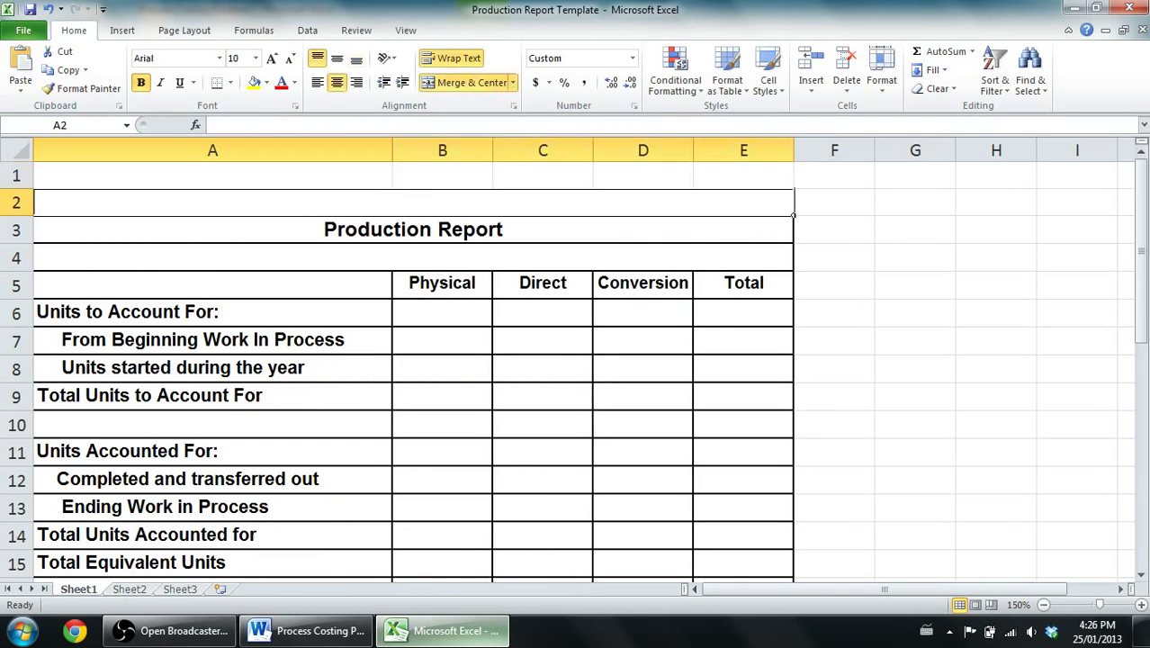
key("Down")
key("Down")
key("Down")
key("Down")
key("Down")
key("Down")
key("Down")
key("Down")
key("Up")
key("Up")
key("Up")
key("Up")
key("Up")
key("Up")
key("Up")
key("Up")
key("Up")
key("Up")
key("Up")
key("Up")
key("Up")
key("Up")
key("Up")
key("Up")
key("Up")
key("Up")
key("Up")
key("Up")
key("Down")
key("Down")
key("Down")
key("Down")
key("Down")
key("Down")
key("Down")
key("Down")
key("Down")
key("Down")
key("Down")
key("Down")
key("Down")
key("Down")
key("Down")
key("Down")
key("Down")
key("Down")
key("Down")
key("Down")
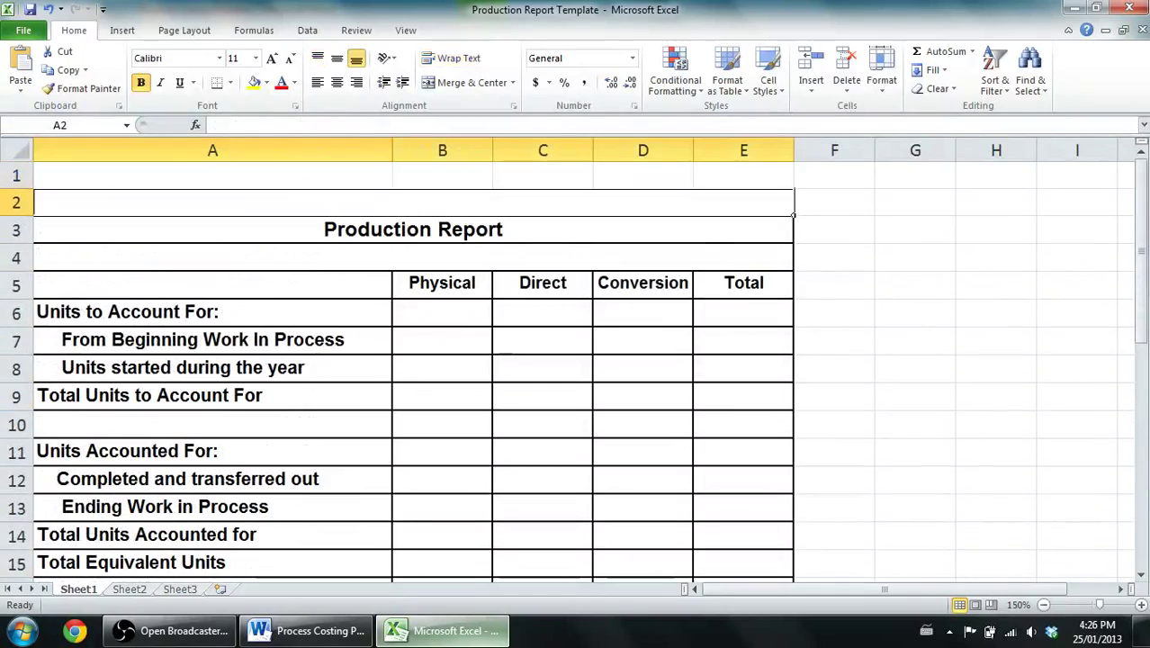
key("Down")
key("Down")
key("Down")
key("Down")
key("Down")
key("Down")
key("Down")
key("Down")
key("Down")
key("Down")
key("Down")
key("Up")
key("Up")
key("Up")
key("Up")
key("Up")
key("Up")
key("Up")
key("Up")
key("Up")
key("Up")
key("Up")
key("Up")
key("Up")
key("Up")
key("Up")
key("Up")
key("Up")
key("Up")
key("Up")
key("Up")
key("Up")
key("Up")
key("Up")
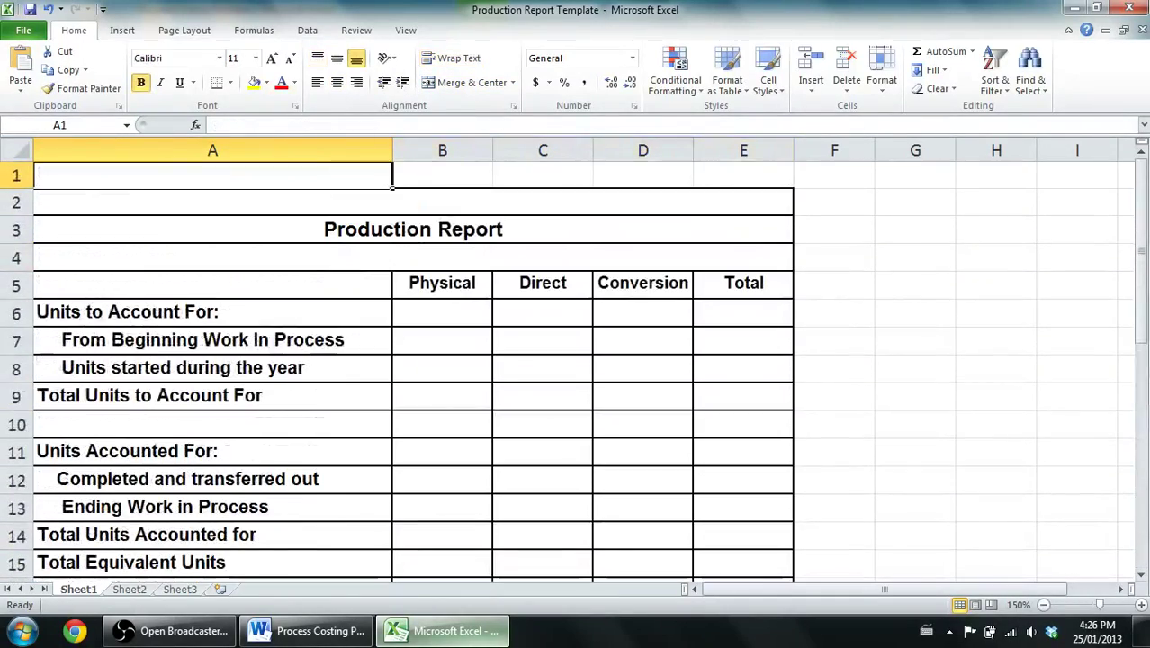
key("Down")
key("Down")
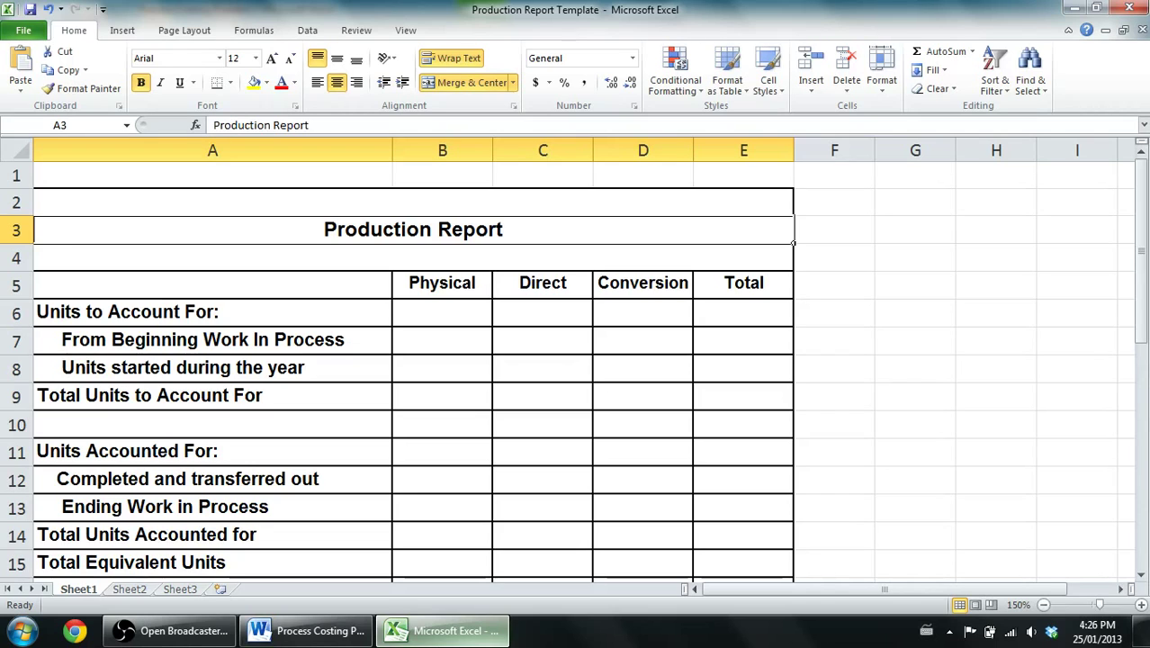
key("Down")
key("Down")
key("Down")
key("Down")
key("Down")
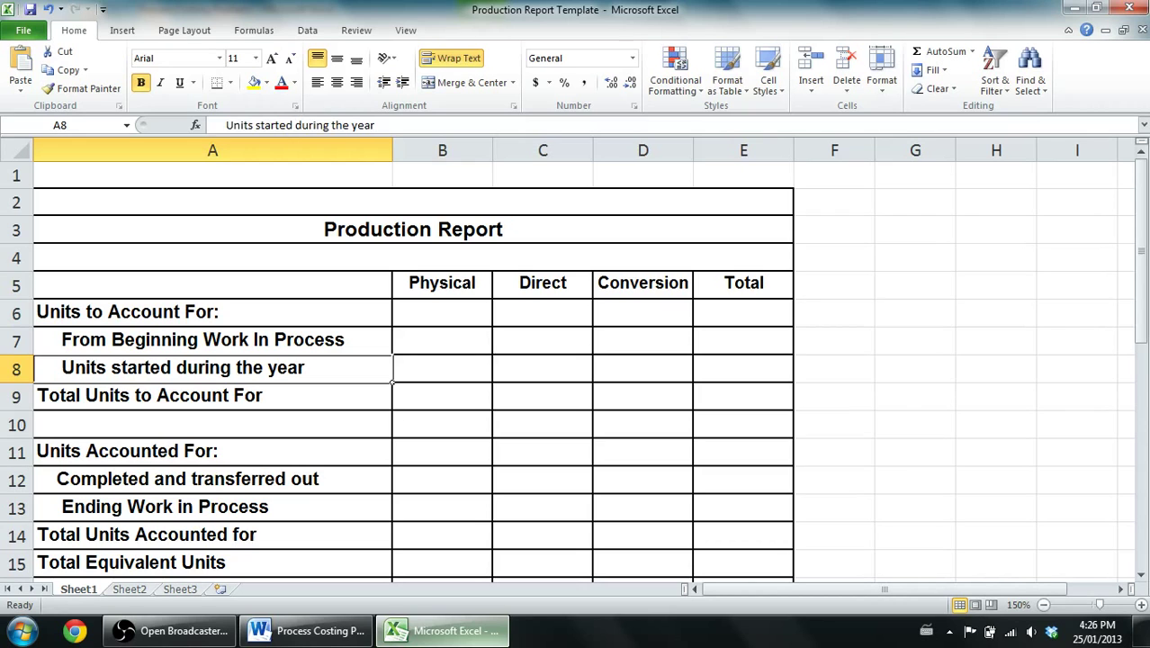
left_click(362, 635)
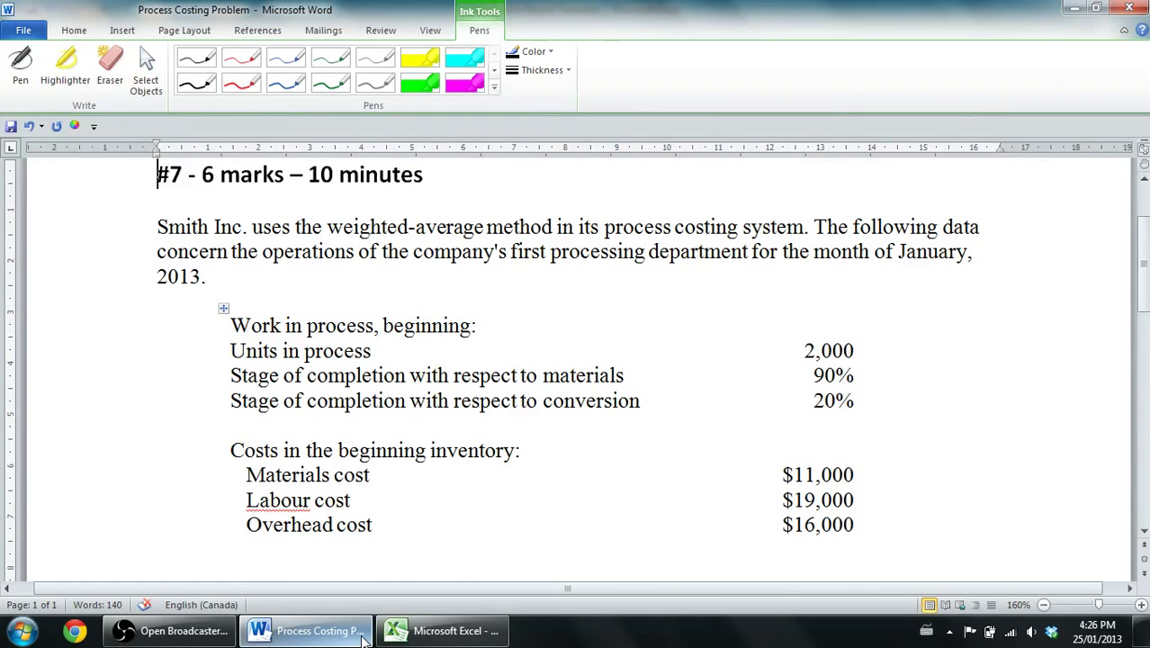
left_click(448, 637)
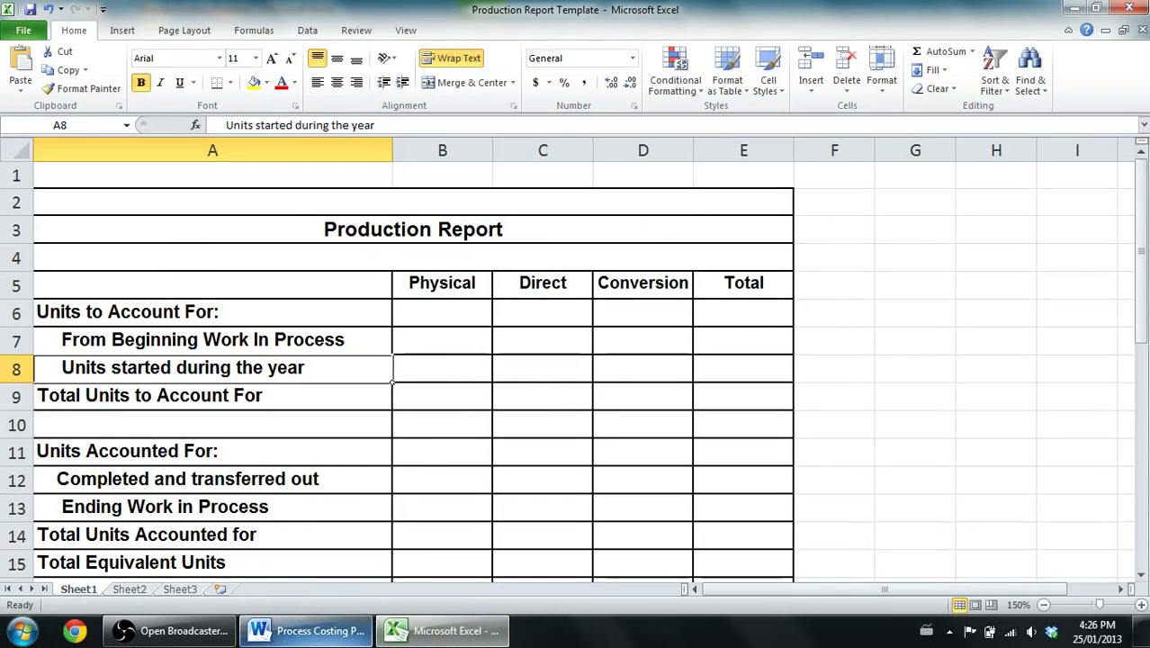
Return to the Word costing problem and handwrite "FIFO" in black ink above the words "weighted-average"
mouse_move(306, 632)
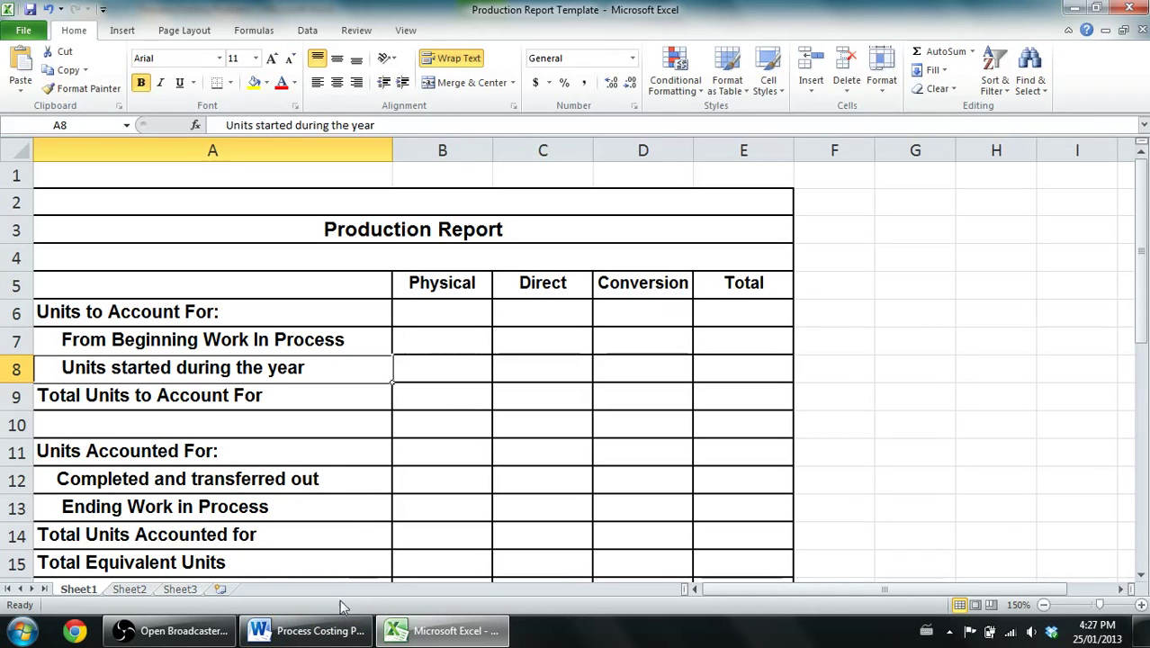
left_click(365, 501)
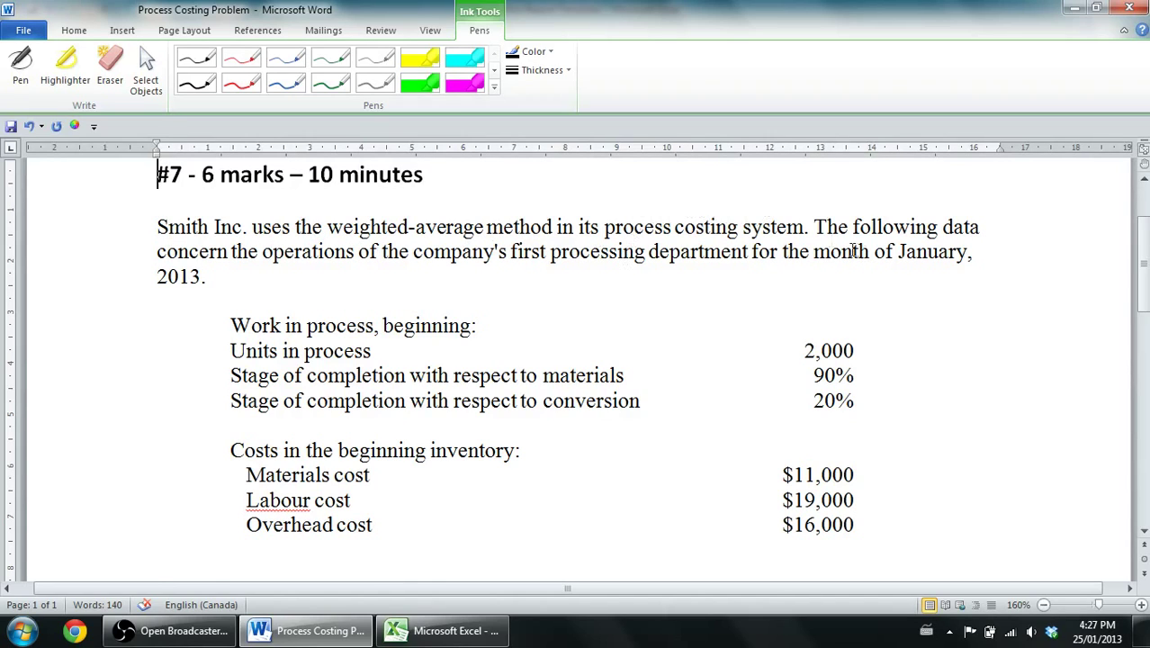
left_click(196, 83)
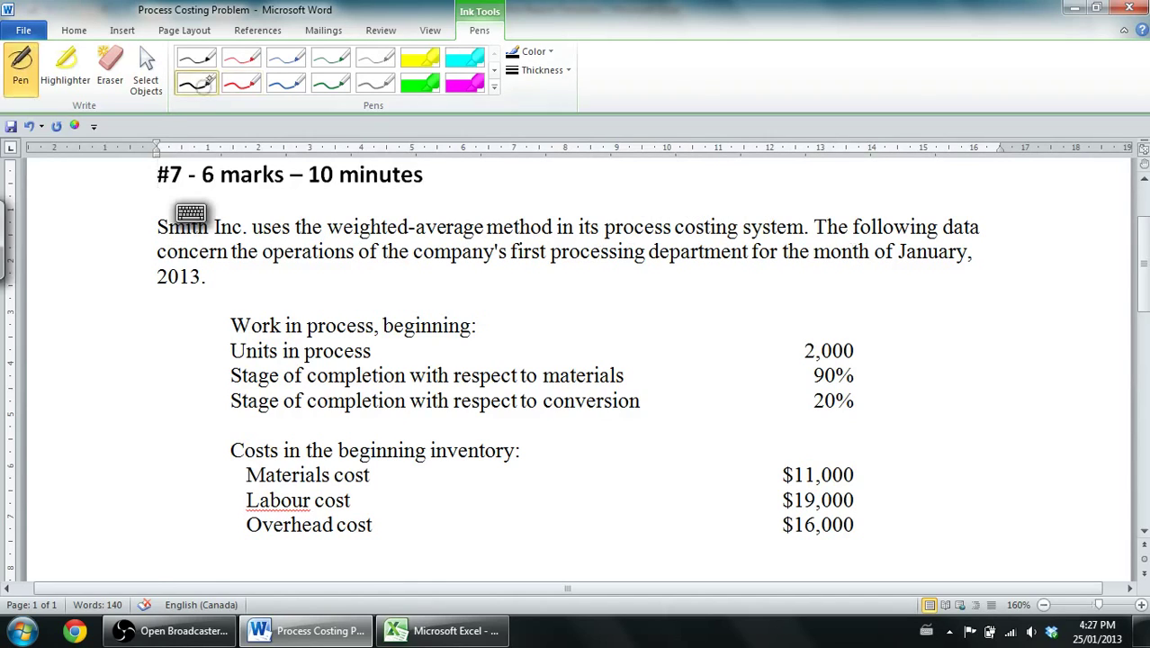
mouse_move(452, 193)
left_mouse_down()
mouse_move(435, 214)
mouse_move(470, 183)
mouse_move(457, 188)
mouse_move(539, 184)
mouse_move(514, 192)
left_mouse_up()
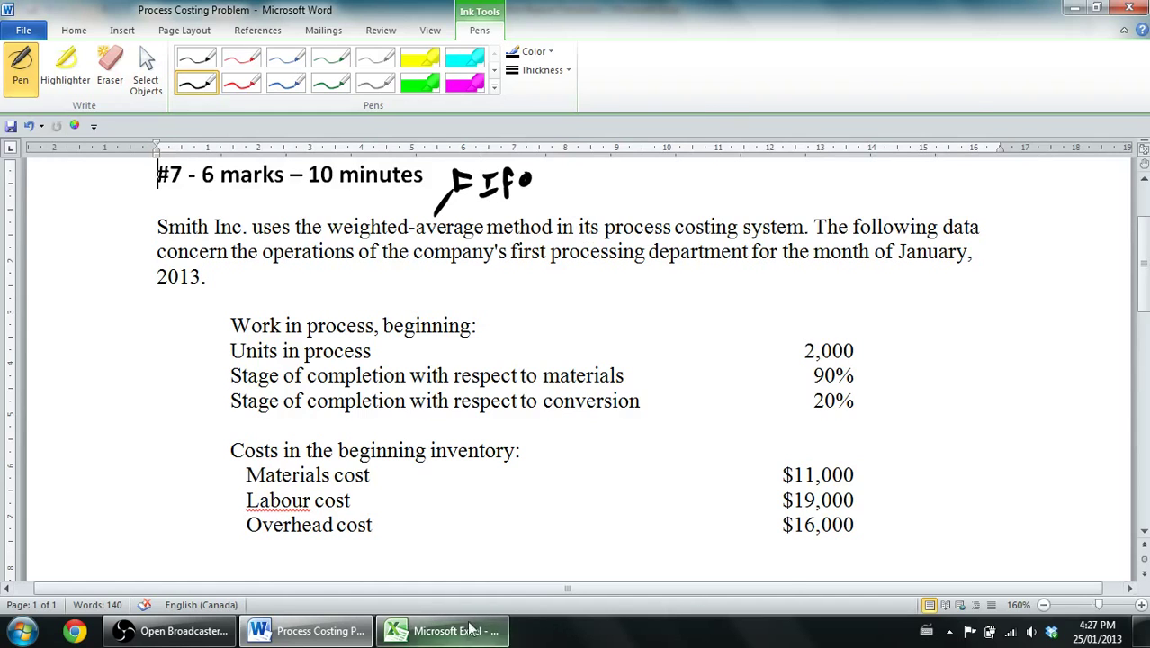
Glance at the Excel production report and, back in the Word problem, underline "first processing" with a black ink stroke
left_click(443, 631)
left_click(302, 630)
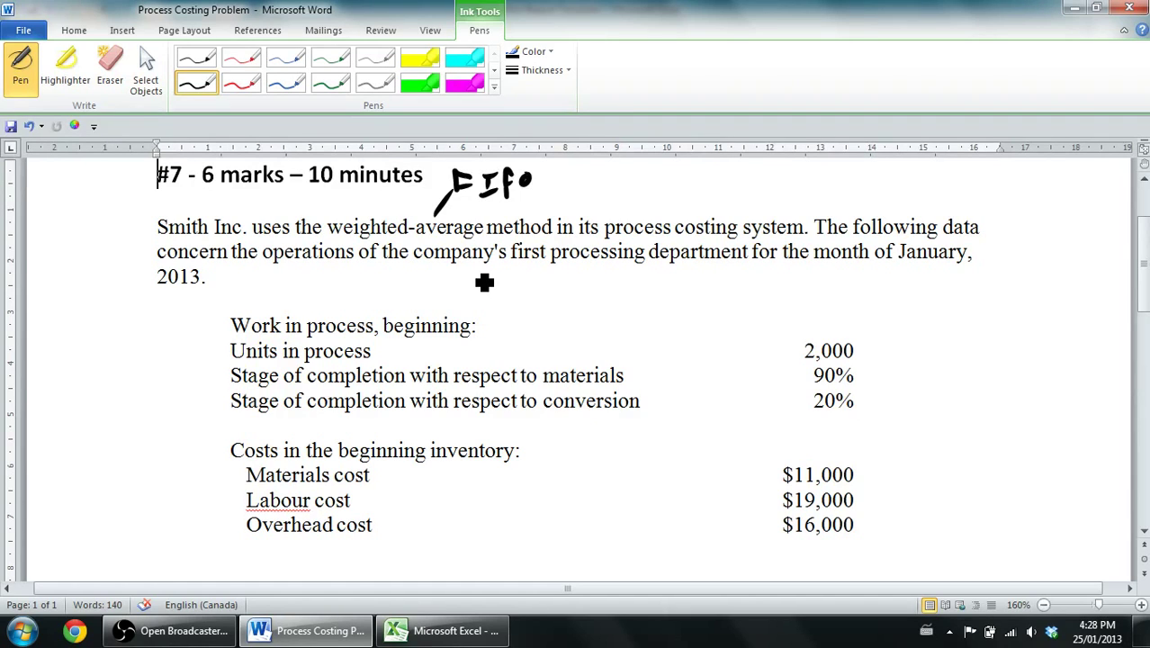
left_click_drag(510, 268, 649, 262)
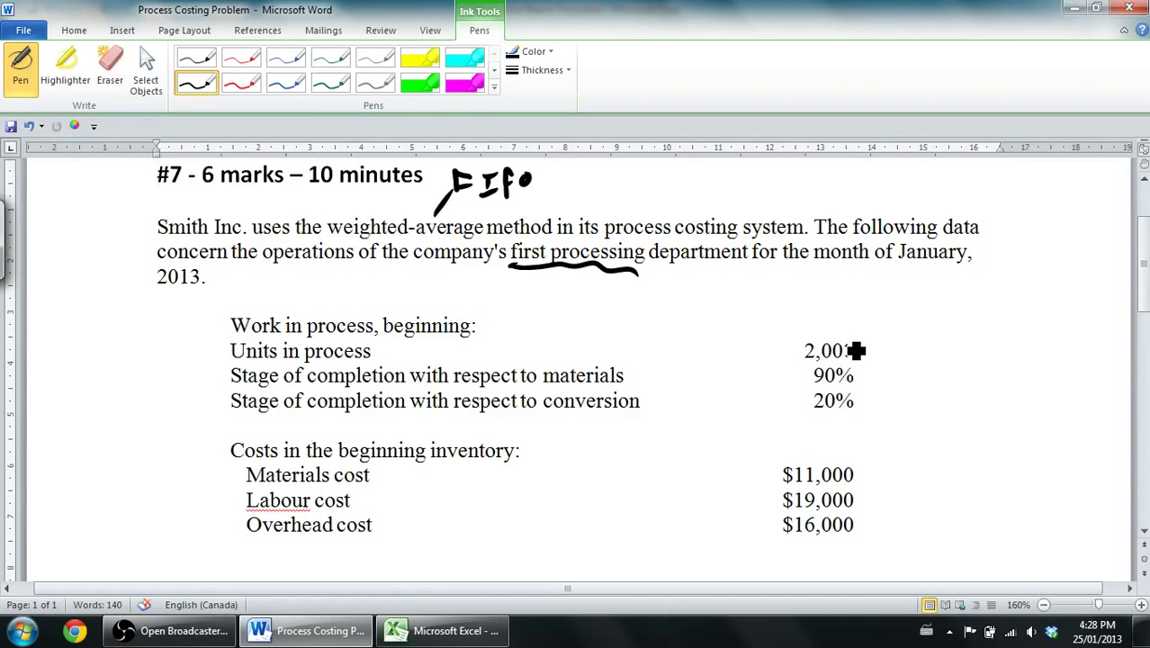
Bracket the beginning inventory's 90% and 20% completion stages in ink and handwrite "WA method Don't use" beside them
mouse_move(862, 366)
left_mouse_down()
mouse_move(879, 385)
mouse_move(854, 416)
left_mouse_up()
left_click_drag(901, 366, 931, 364)
mouse_move(942, 378)
left_mouse_down()
mouse_move(952, 360)
mouse_move(963, 377)
mouse_move(1019, 377)
mouse_move(1086, 340)
left_mouse_up()
mouse_move(934, 403)
left_mouse_down()
mouse_move(998, 421)
mouse_move(1012, 409)
mouse_move(1110, 412)
left_mouse_up()
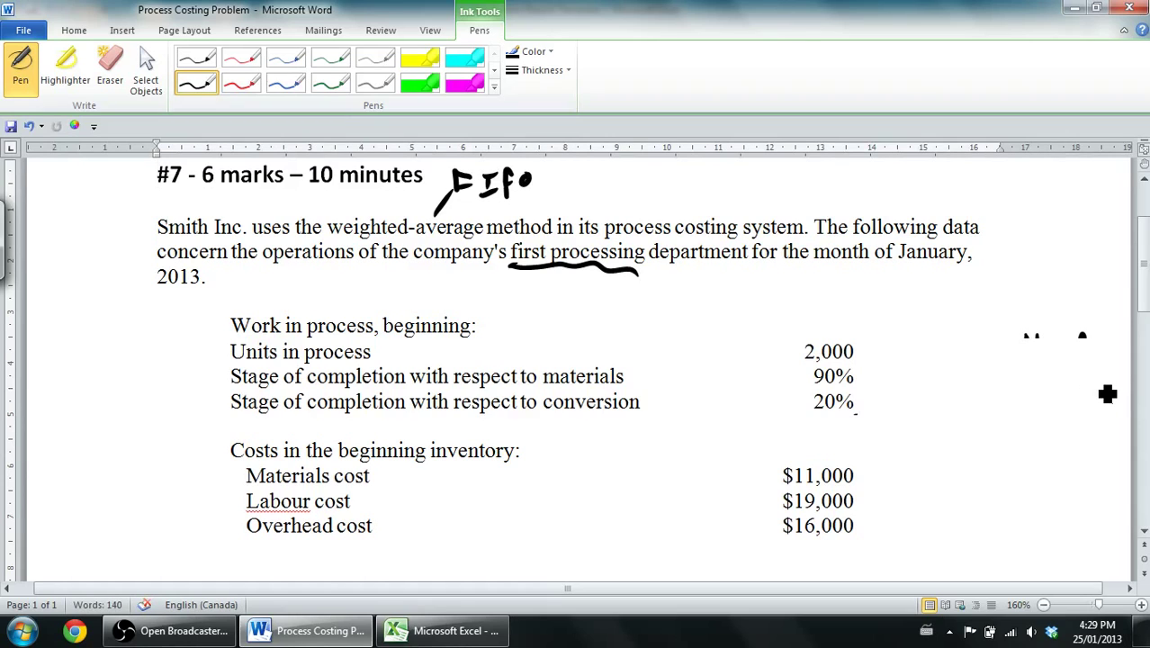
key("Escape")
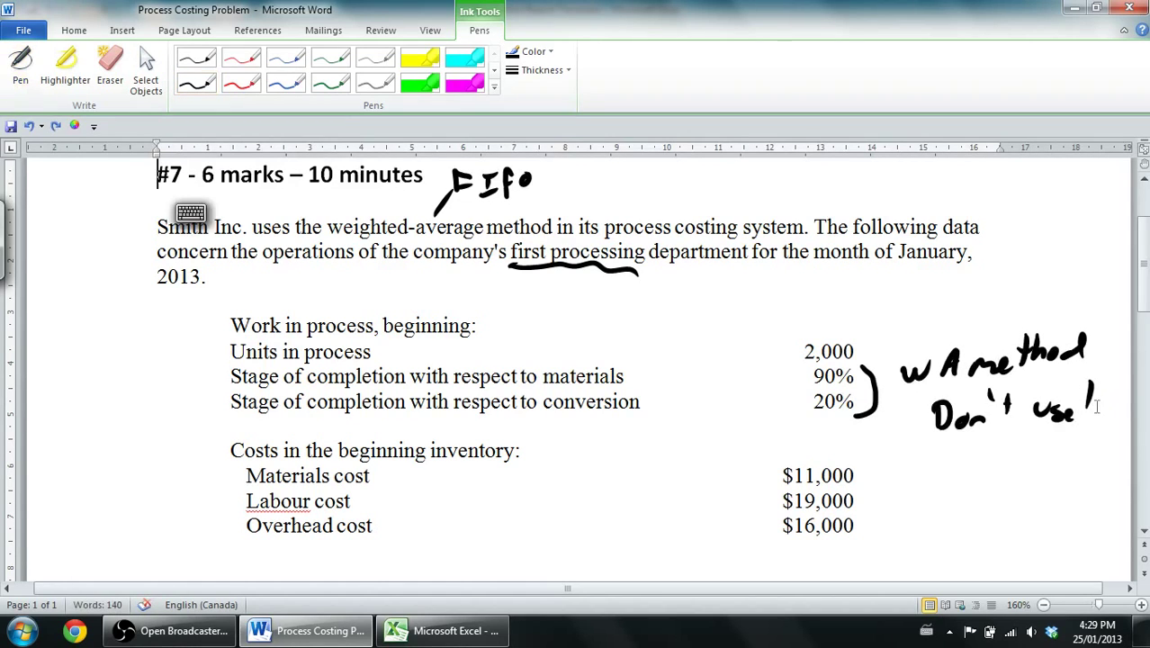
left_click(1099, 414)
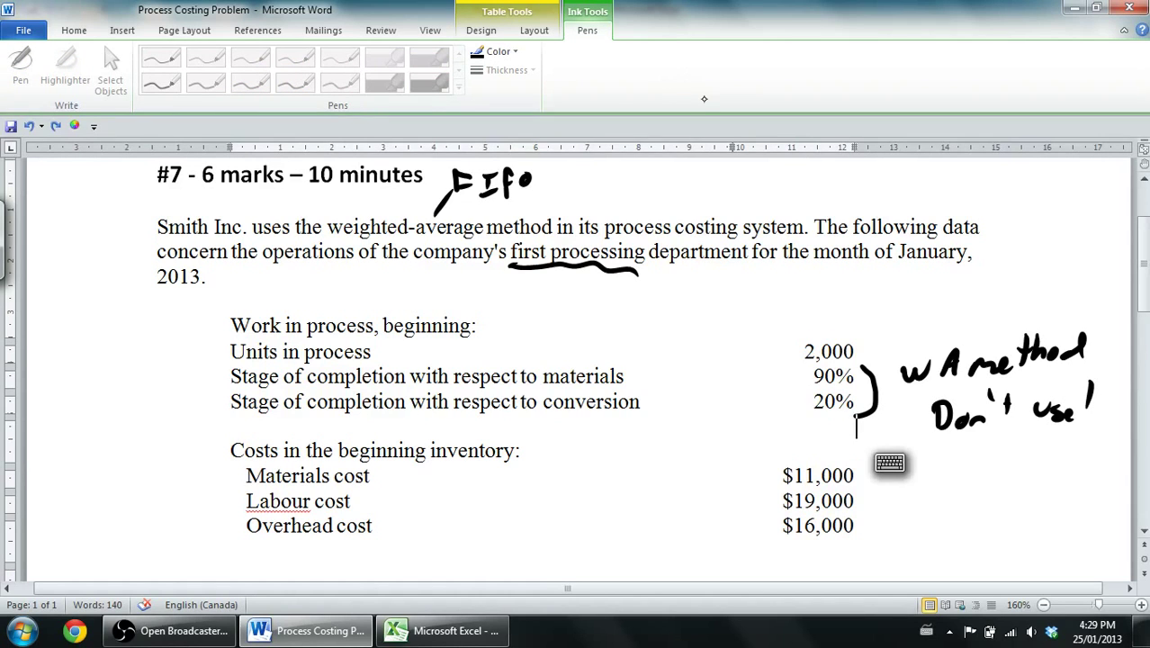
left_click(803, 227)
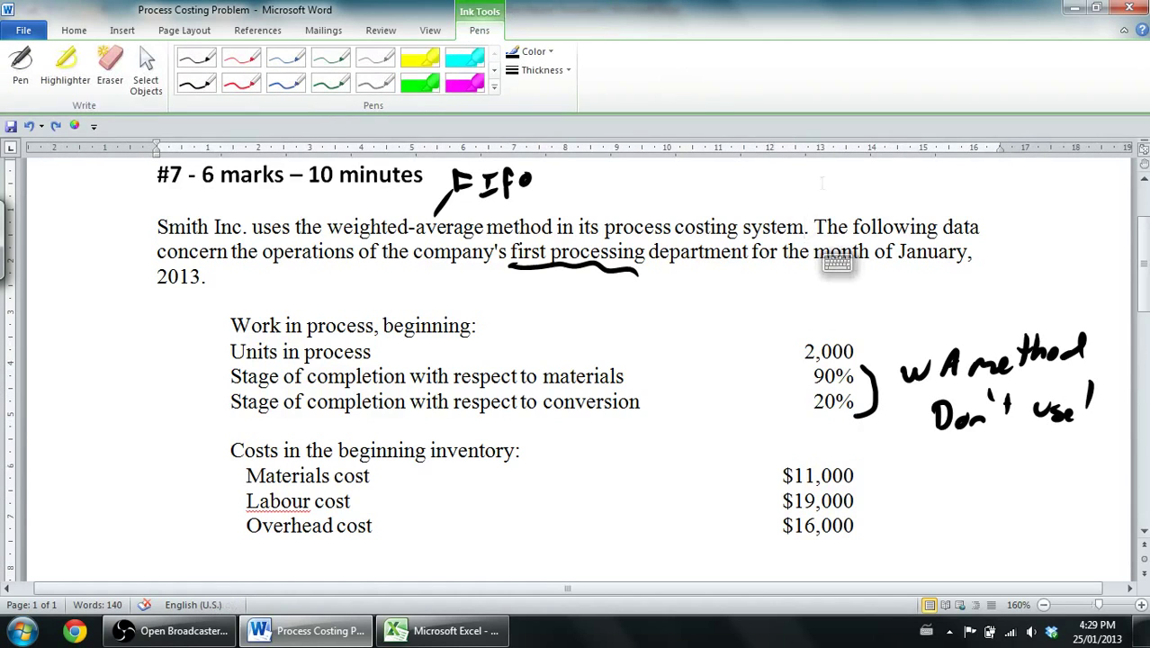
left_click(1092, 412)
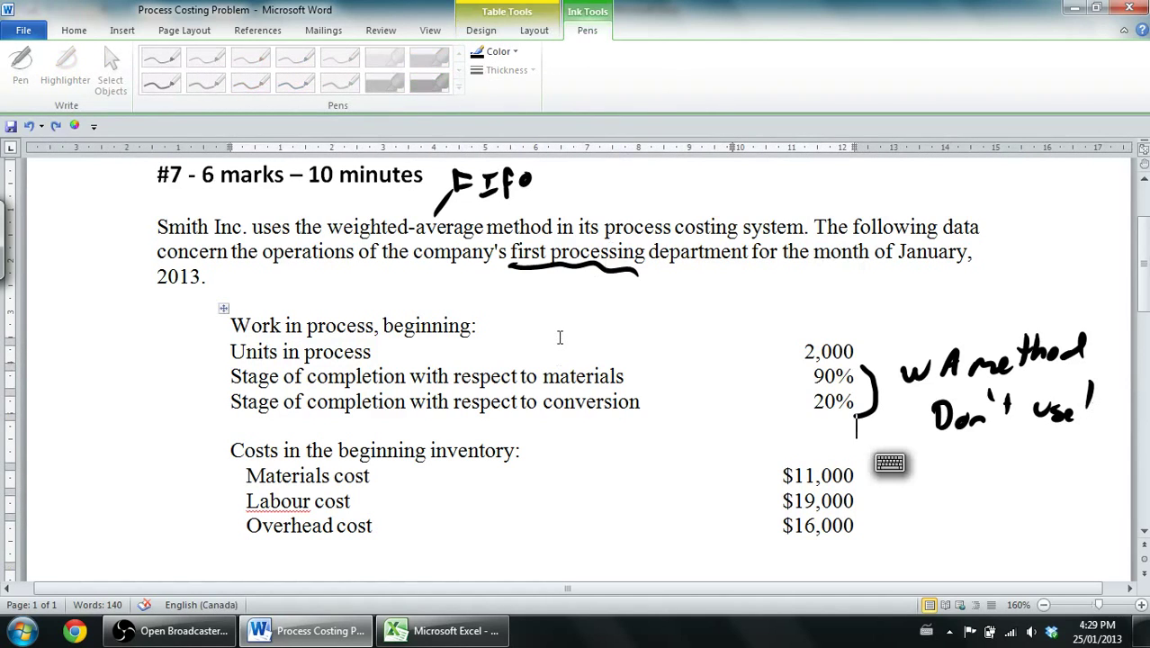
Cross out the beginning work in process percentages, 90% and 20%, with thin black pen strokes
left_click(500, 376)
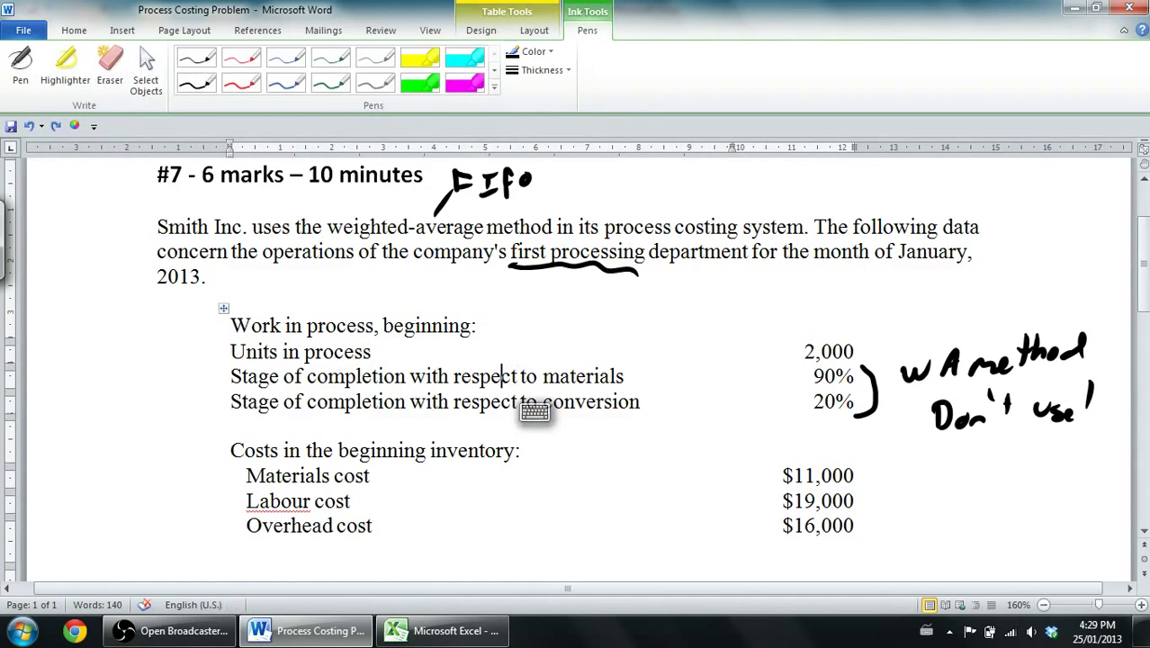
left_click(196, 58)
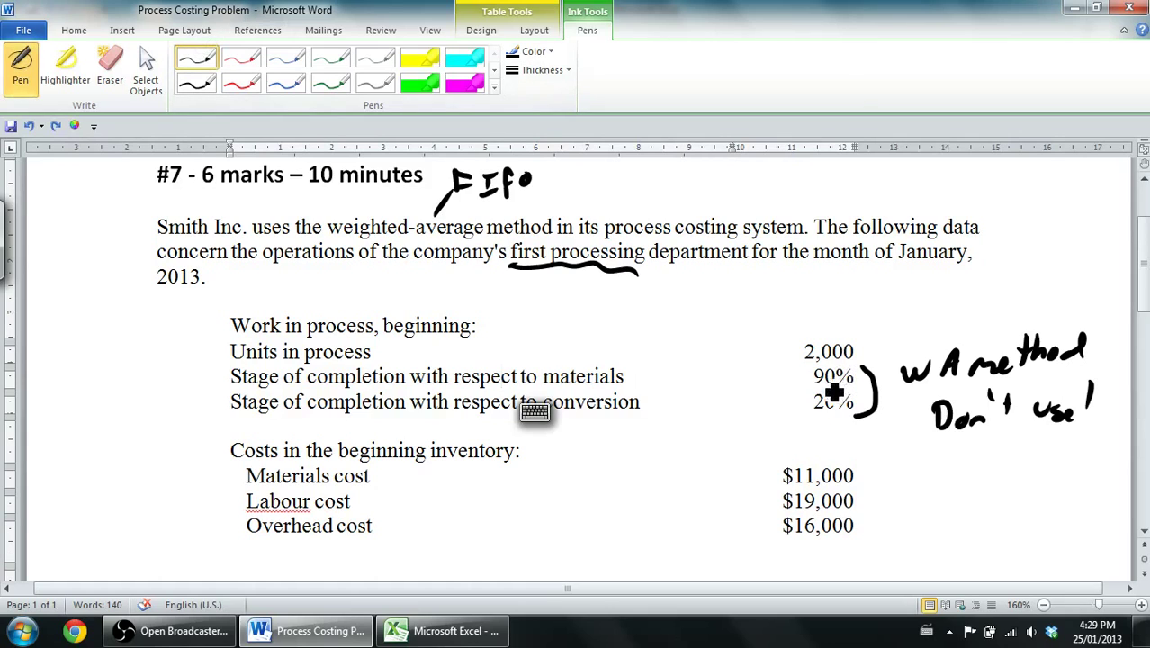
left_click_drag(810, 370, 851, 411)
mouse_move(849, 369)
left_mouse_down()
mouse_move(808, 416)
mouse_move(856, 390)
left_mouse_up()
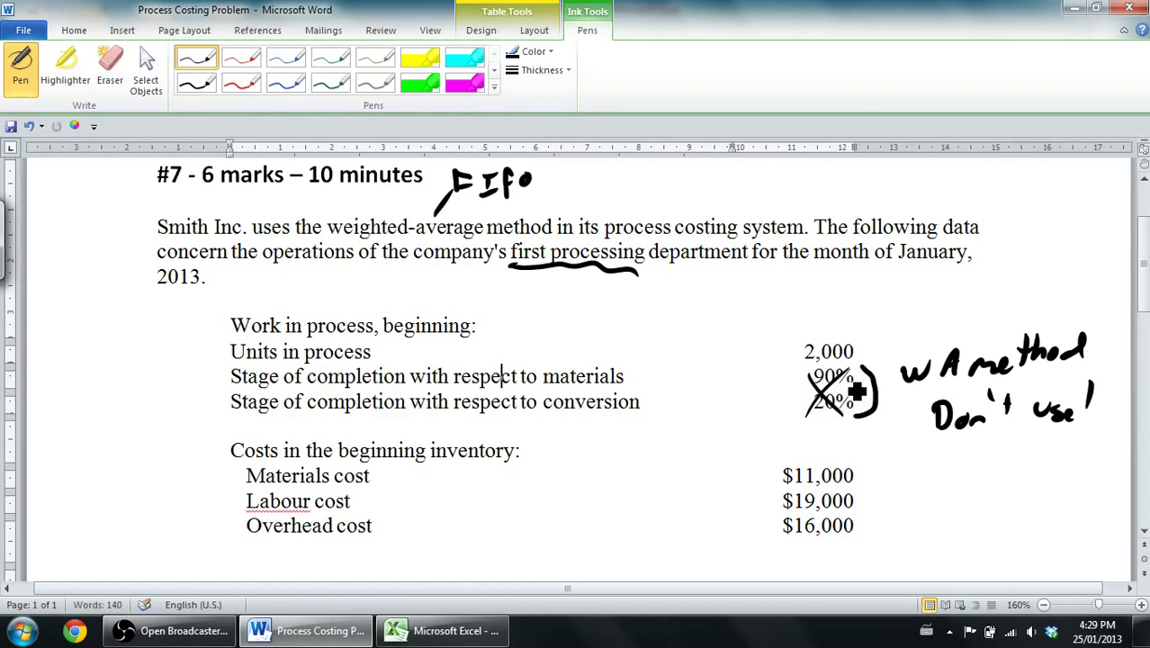
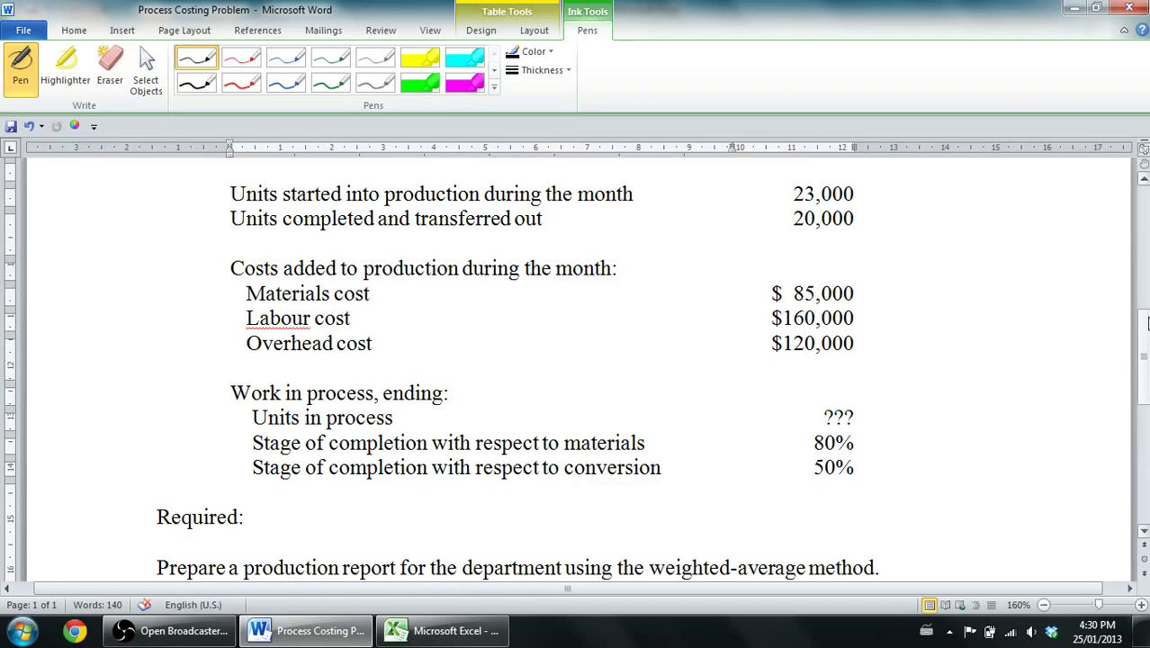
Read the rest of the problem down to its requirement, and look over the heading rows of the Excel production report
left_click_drag(1146, 324, 1145, 343)
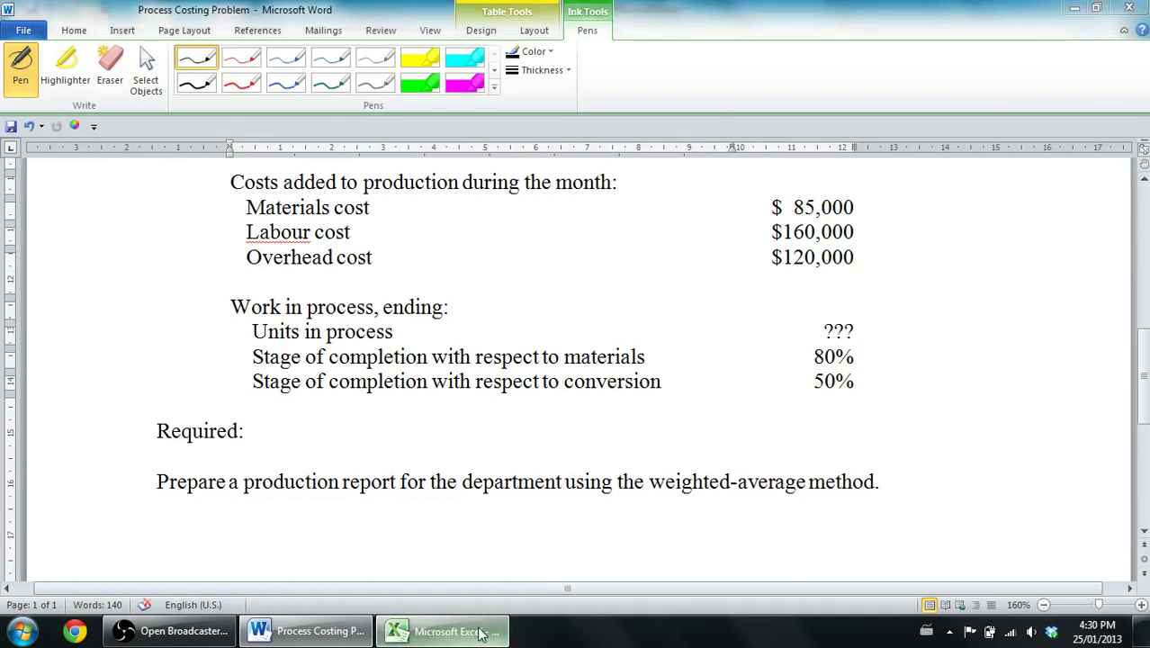
left_click(443, 631)
left_click(431, 255)
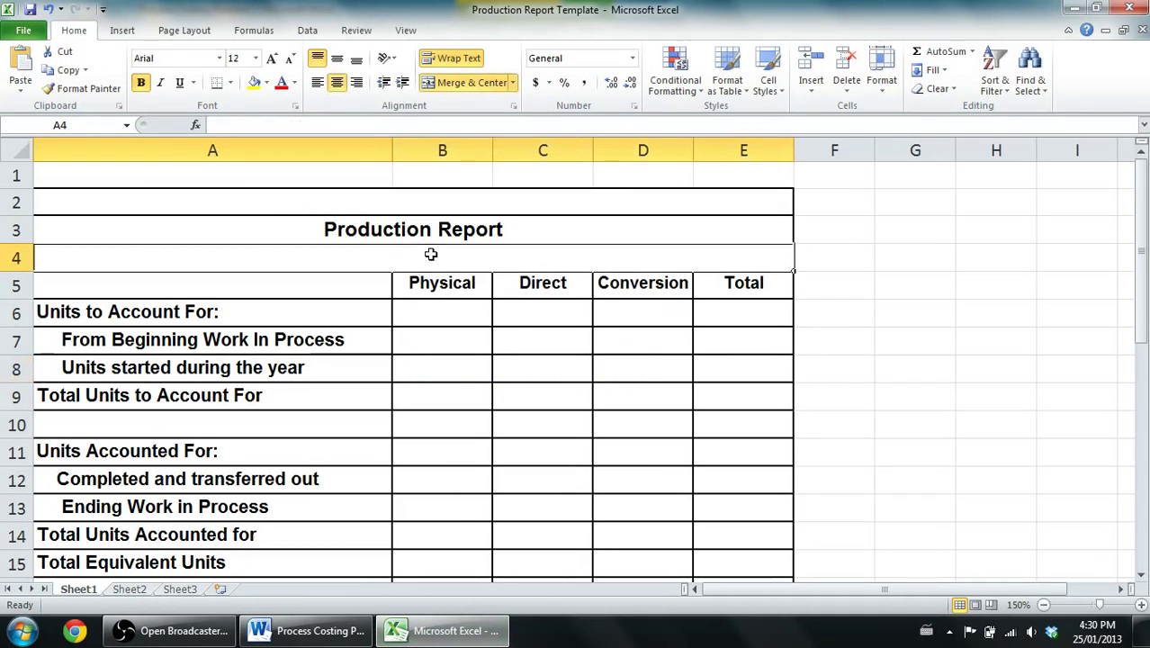
key("Up")
key("Up")
key("Down")
key("Down")
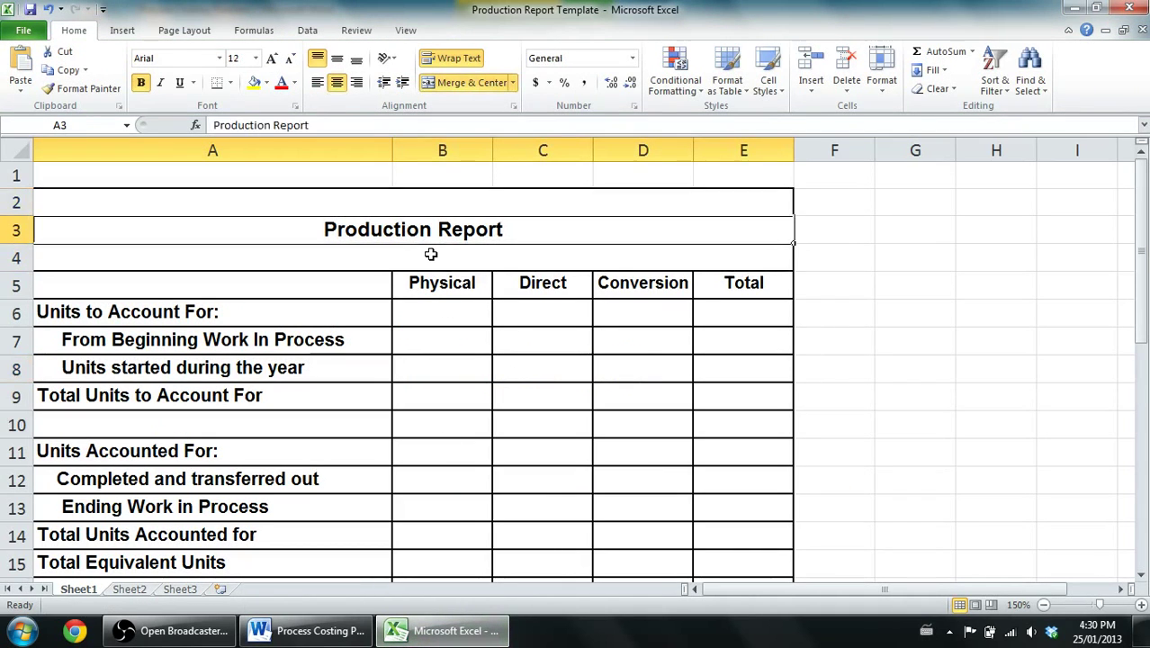
key("Up")
key("Up")
key("Down")
key("Up")
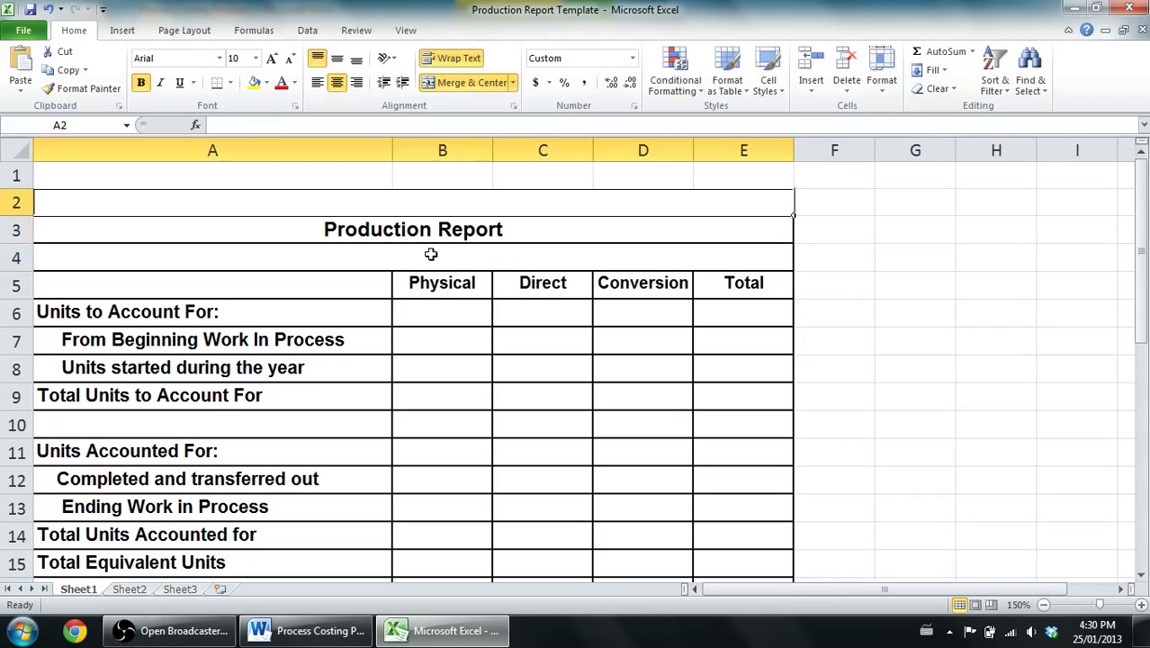
key("Down")
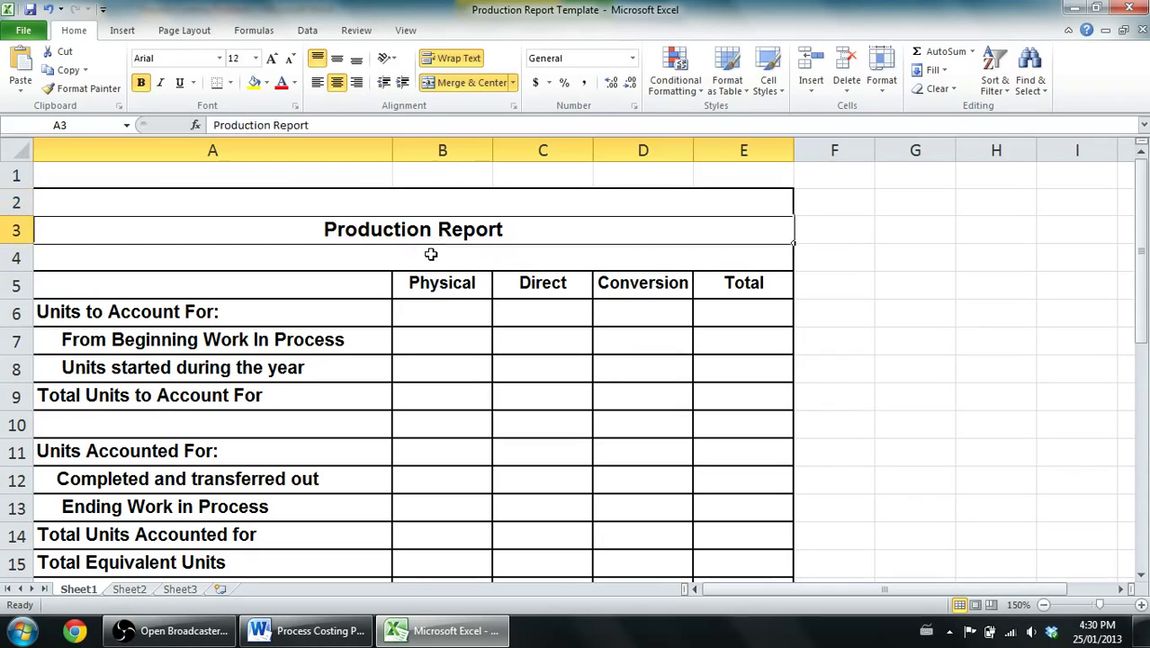
key("Down")
key("Up")
key("Up")
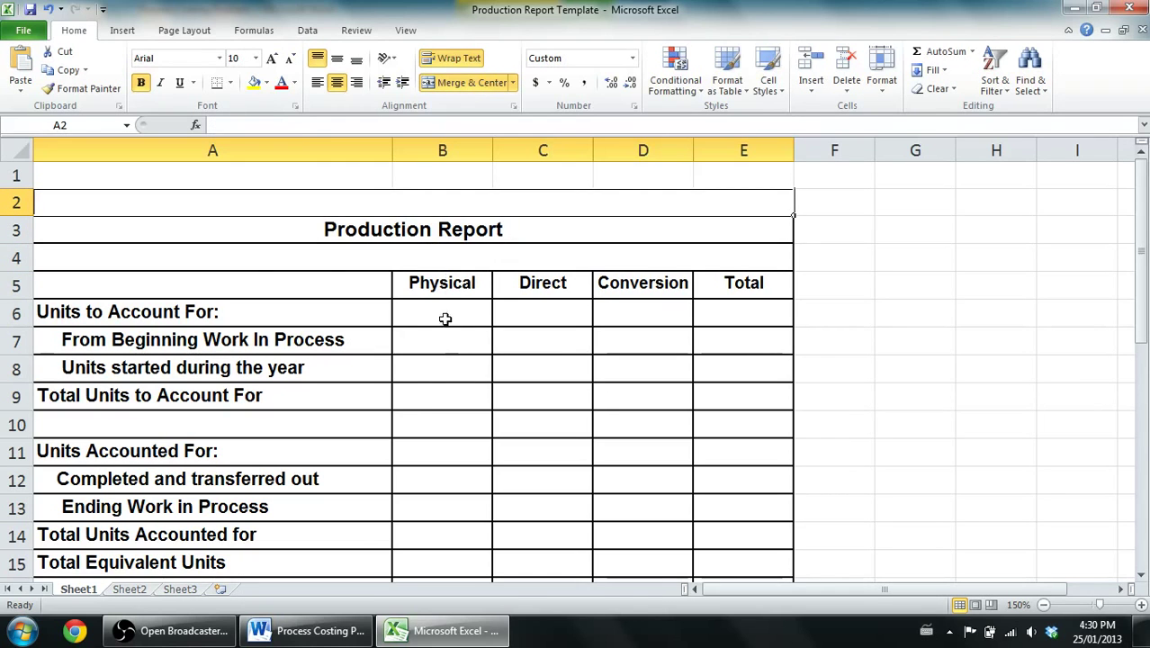
Check the company name in the Word problem and enter "Smith Inc." in heading row 2 of the Excel production report
left_click(306, 630)
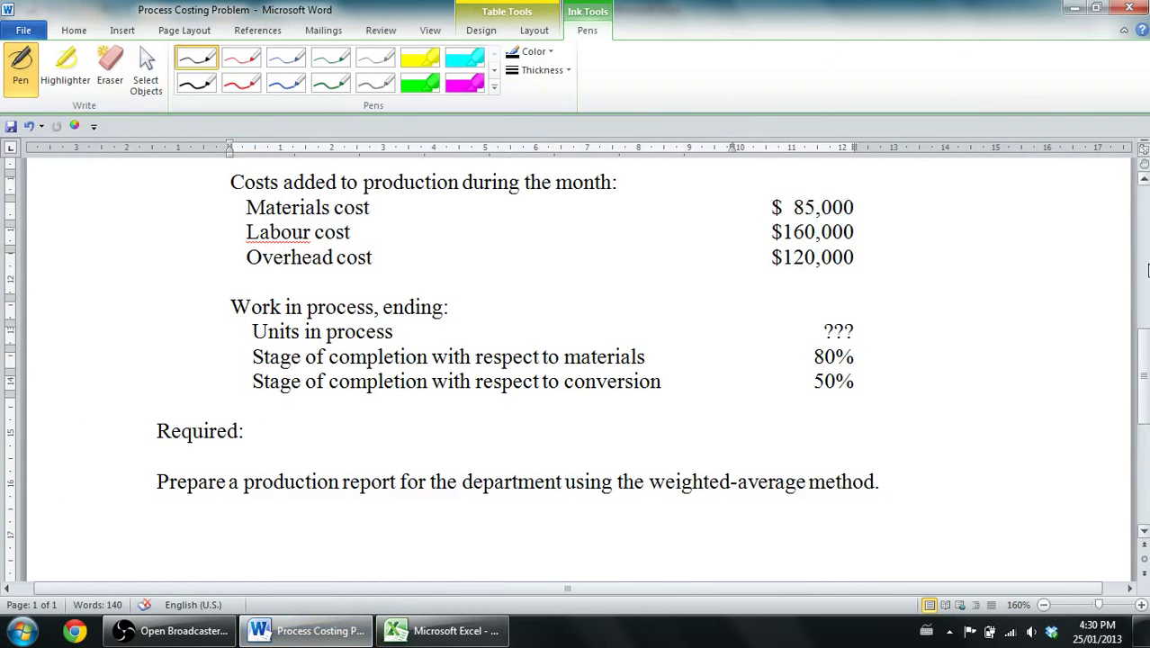
scroll(1147, 270, "up", 10)
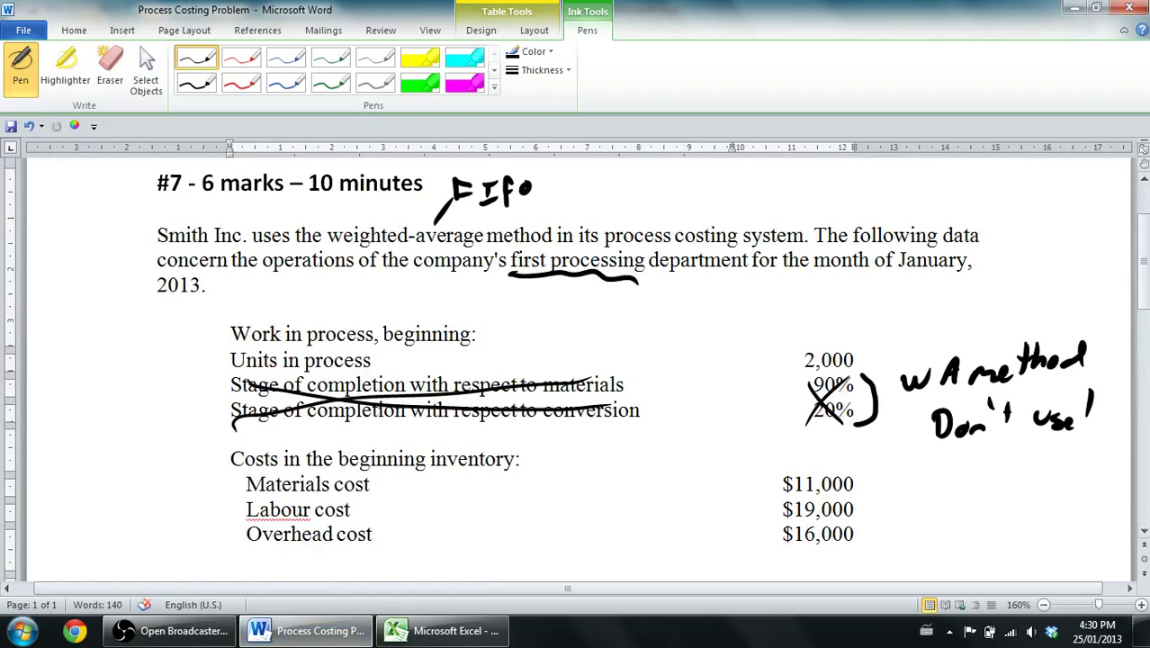
left_click(441, 630)
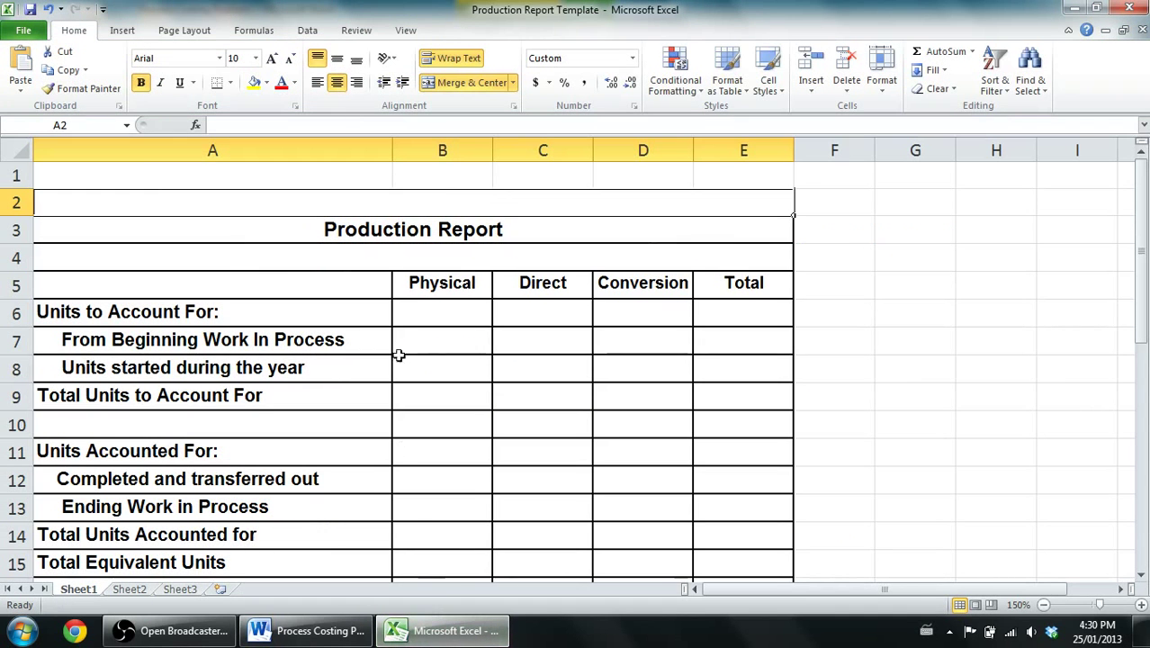
type("Smith Inc,")
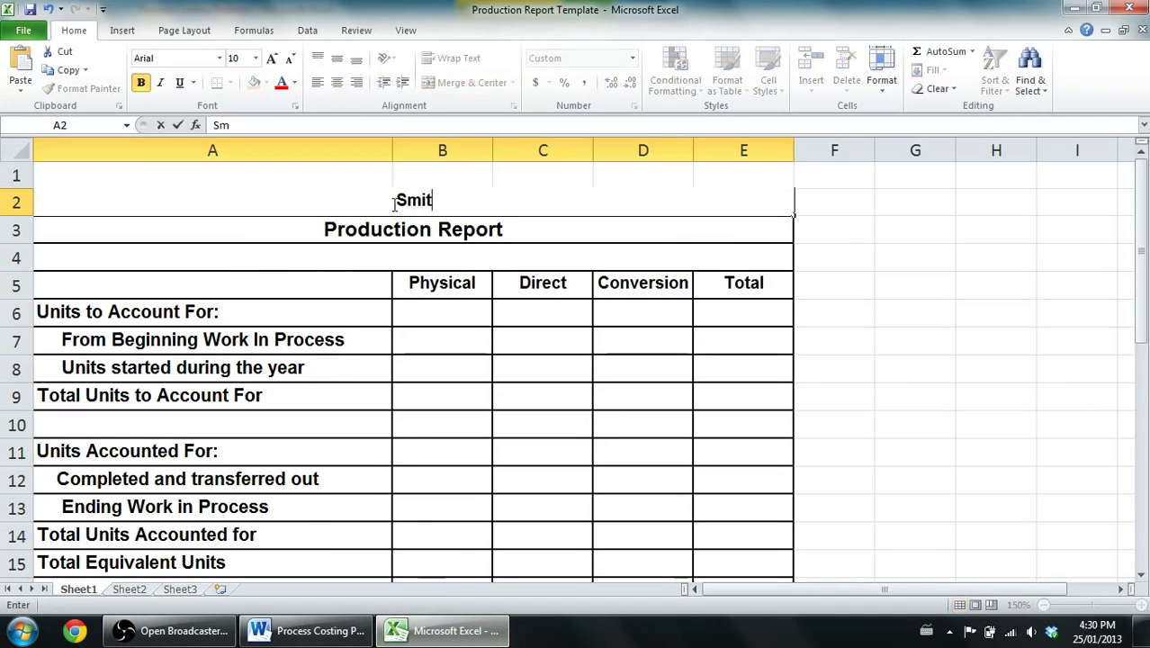
key("BackSpace")
type(".")
key("Return")
key("Return")
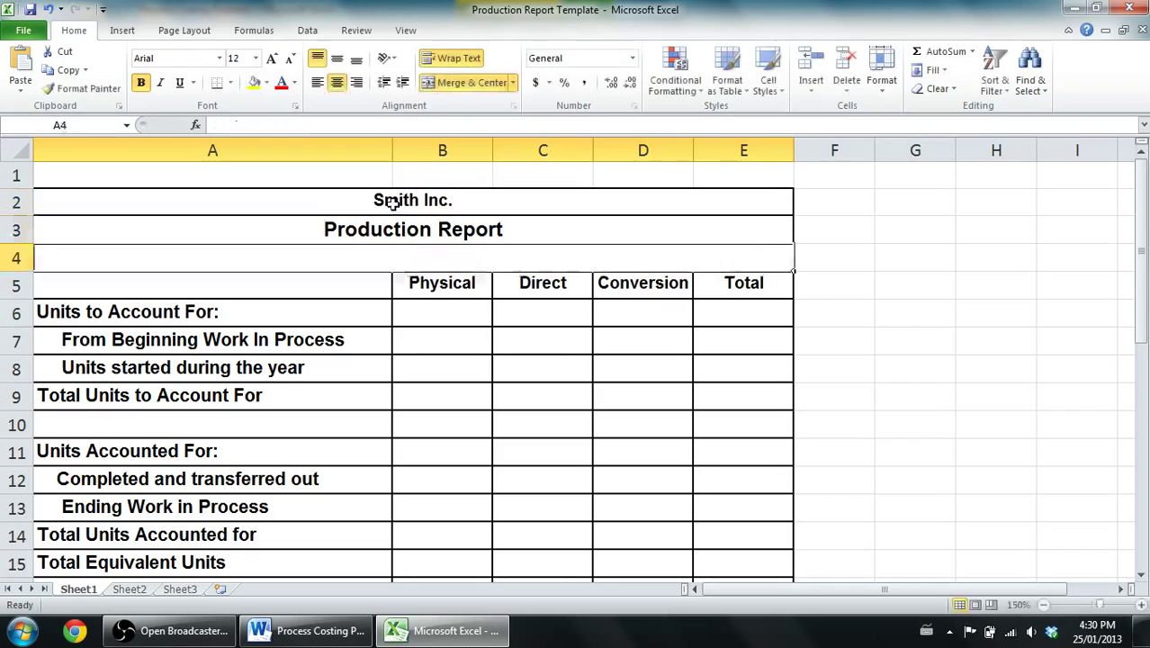
Extend the report title in row 3 to read "Production Report - First Department"
left_click(383, 223)
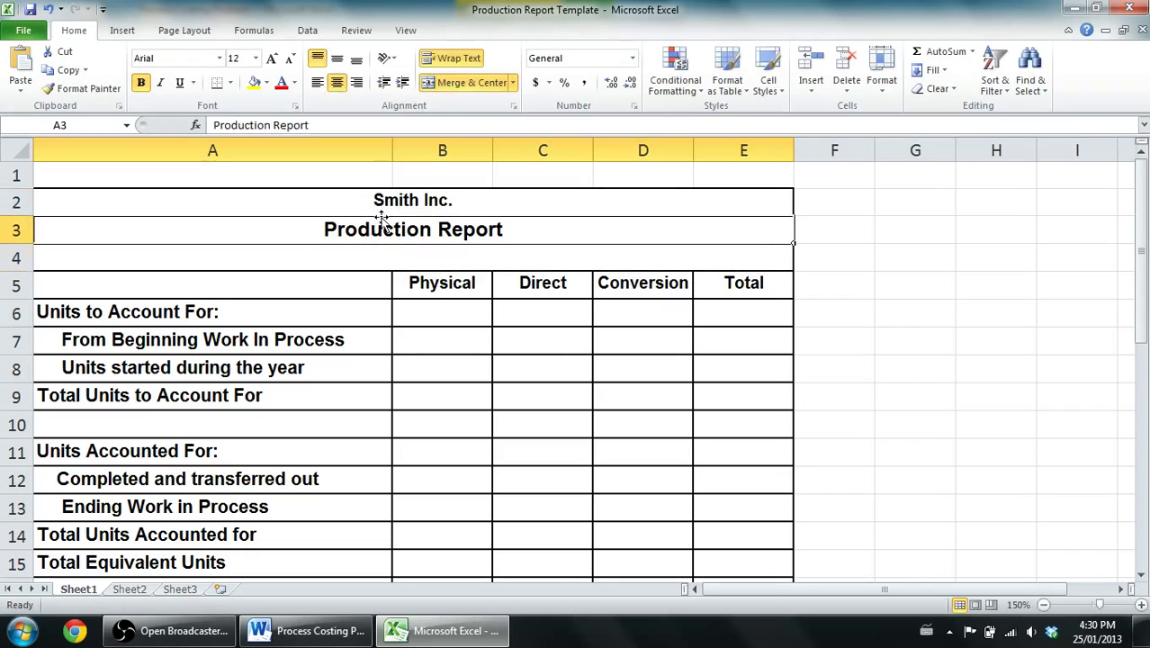
left_click(362, 126)
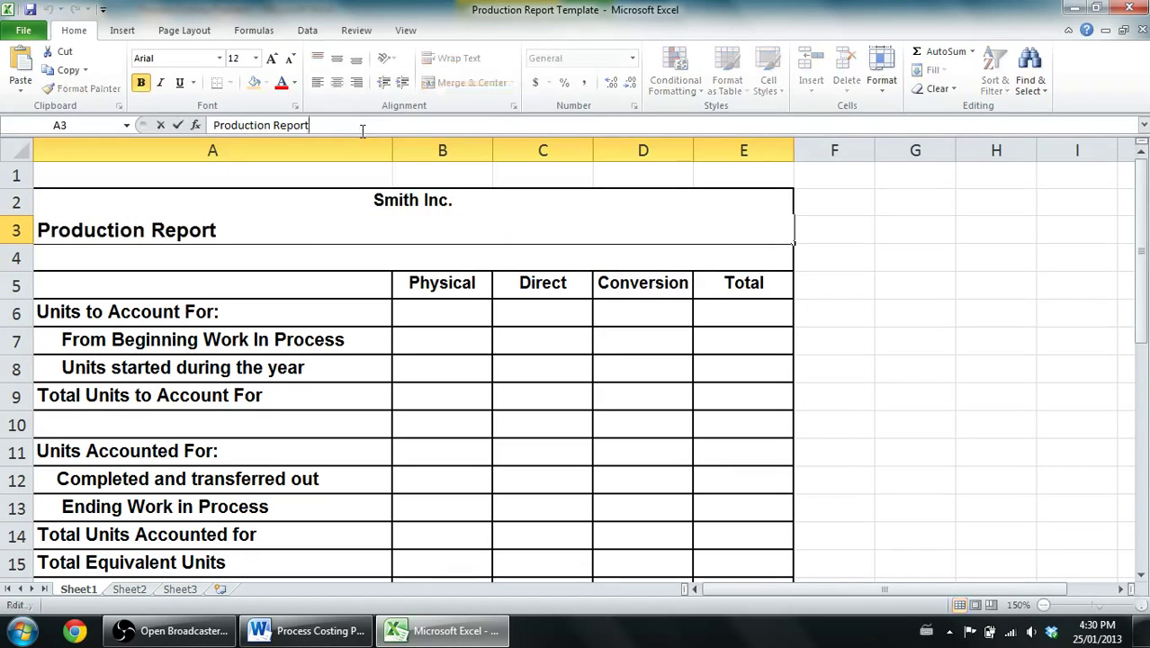
type("- First Depat")
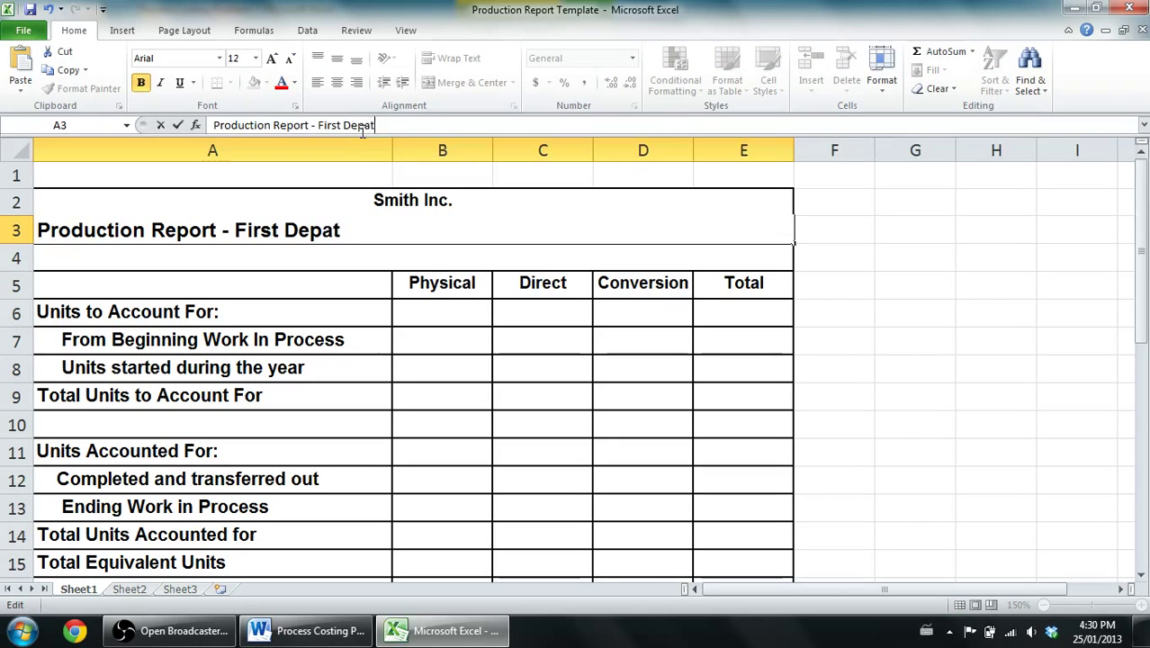
key("BackSpace")
type("rtment")
key("Return")
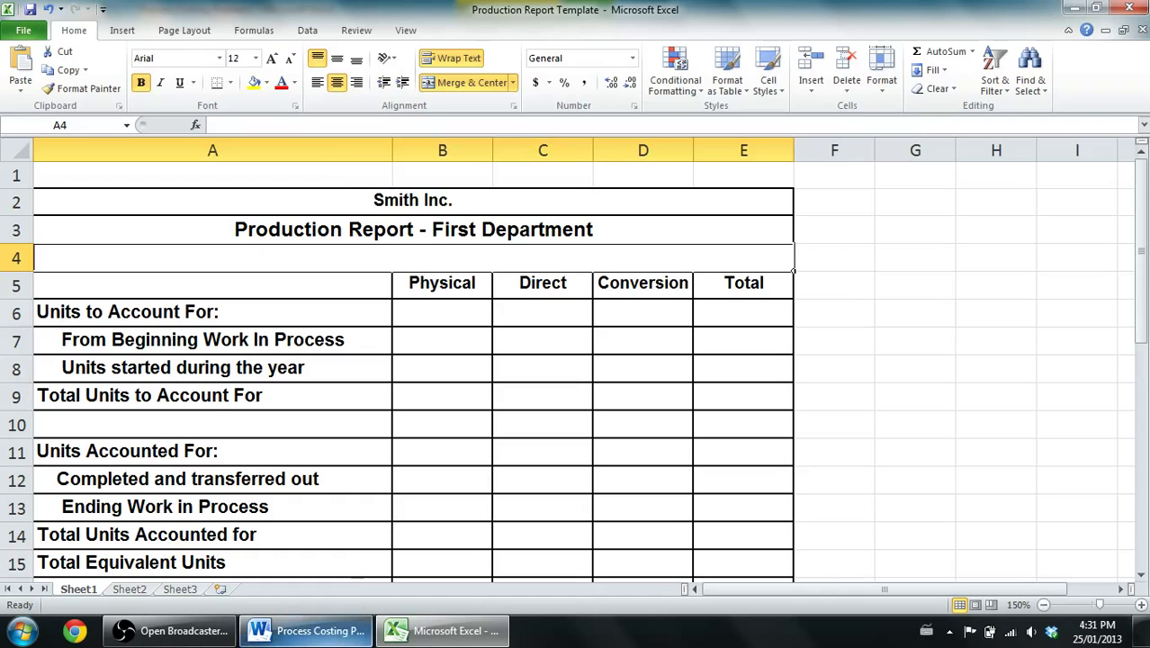
Check the reporting period in the Word problem and enter "For the Month Ended January 31, 2013" in heading row 4 of the Excel report
left_click(306, 630)
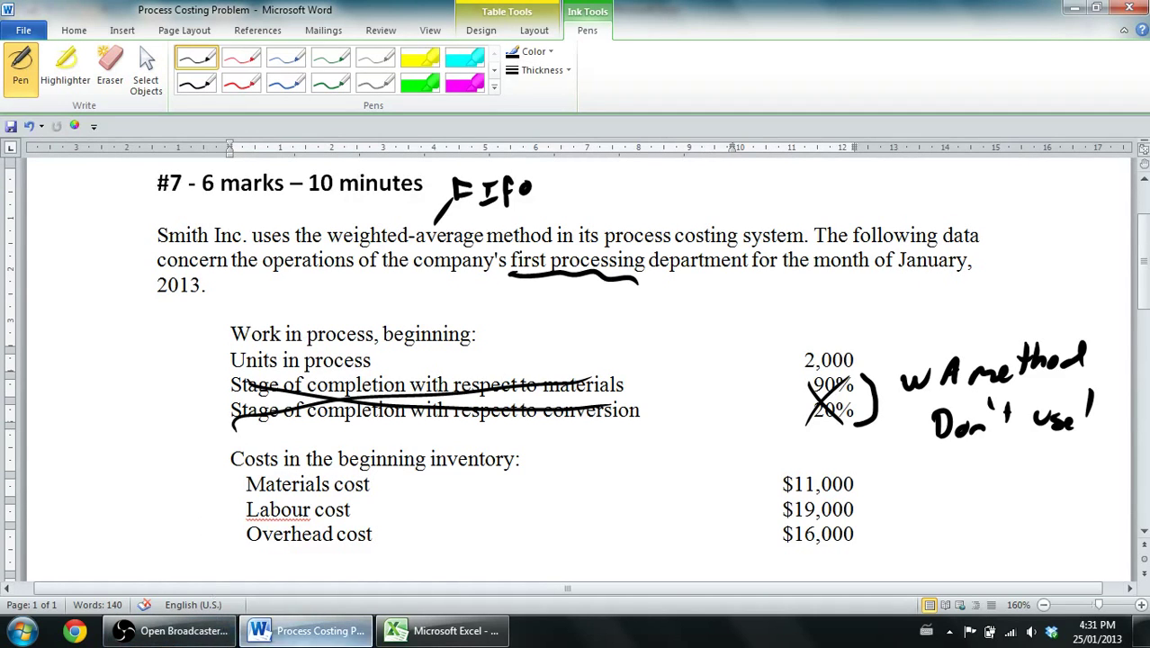
left_click(444, 631)
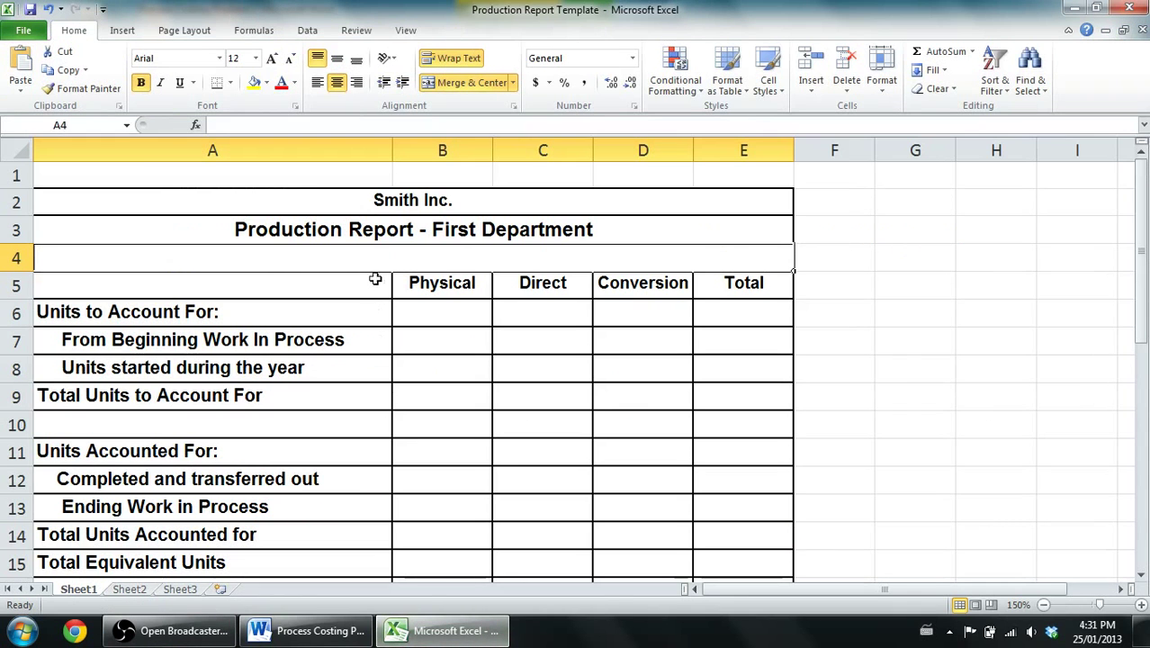
type("For t")
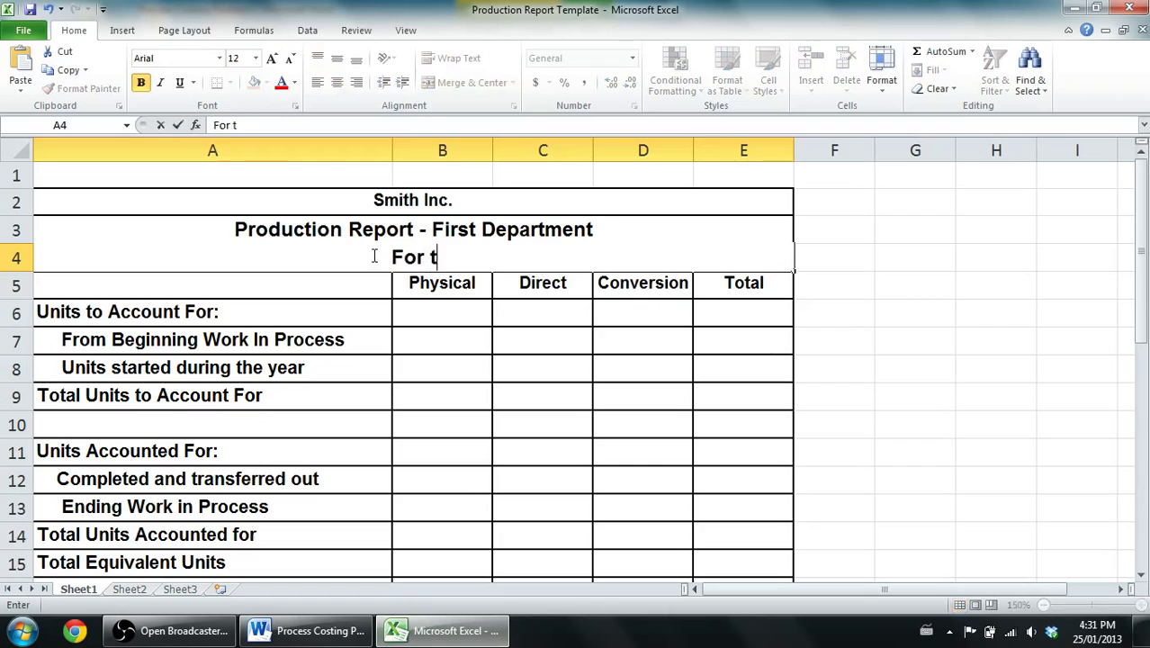
type("he Month Ended Januat")
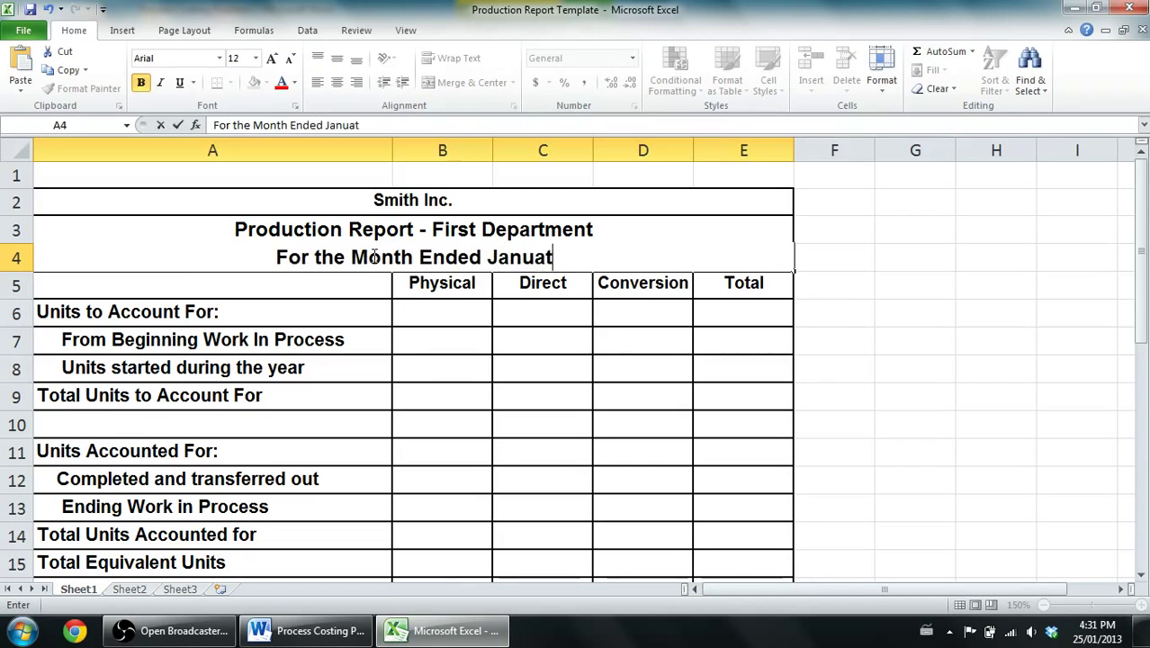
key("BackSpace")
type("ry ")
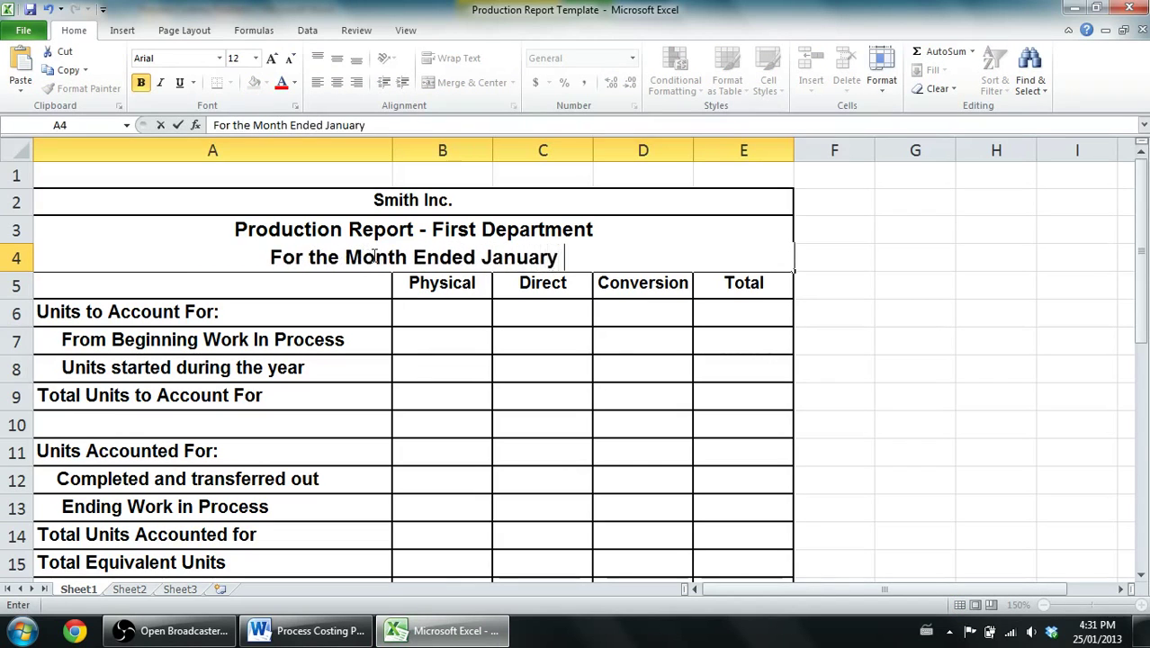
type("31, 2013")
key("Return")
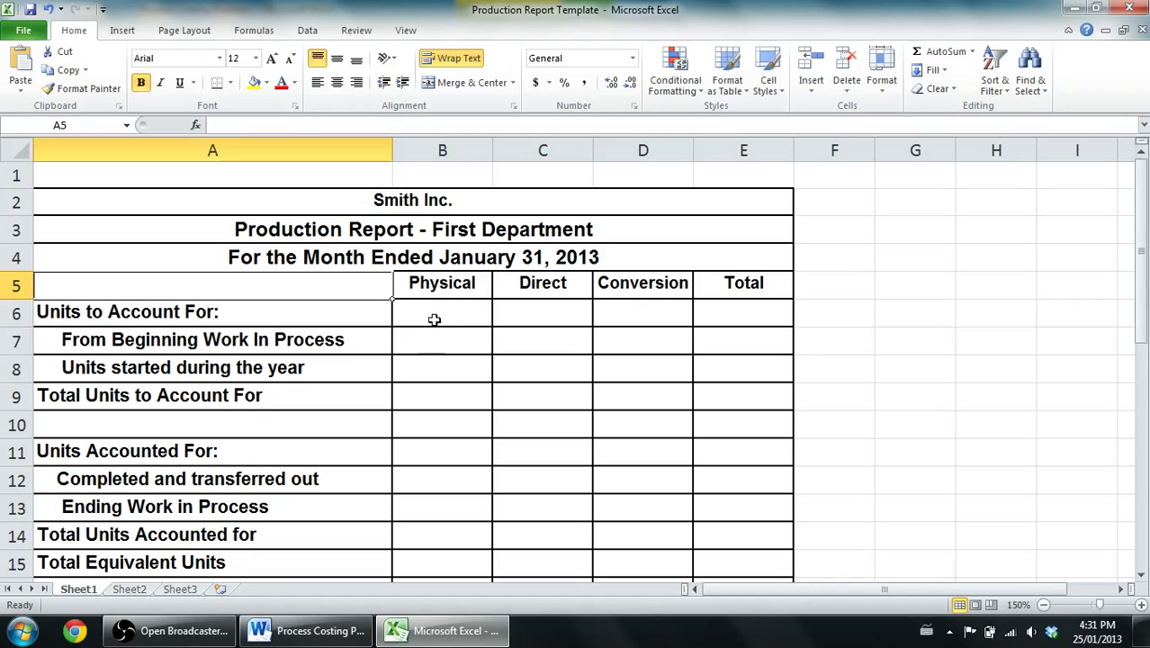
Fill the Physical column cells B6 to B15 with yellow
left_click_drag(434, 319, 462, 463)
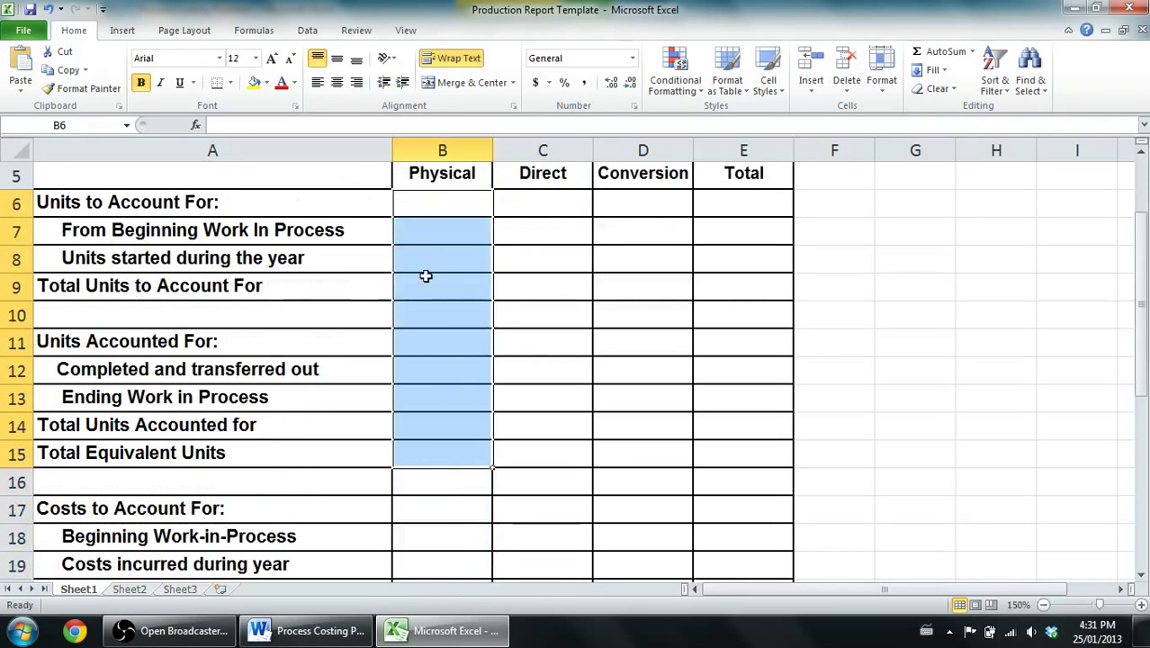
left_click(252, 83)
left_click(453, 247)
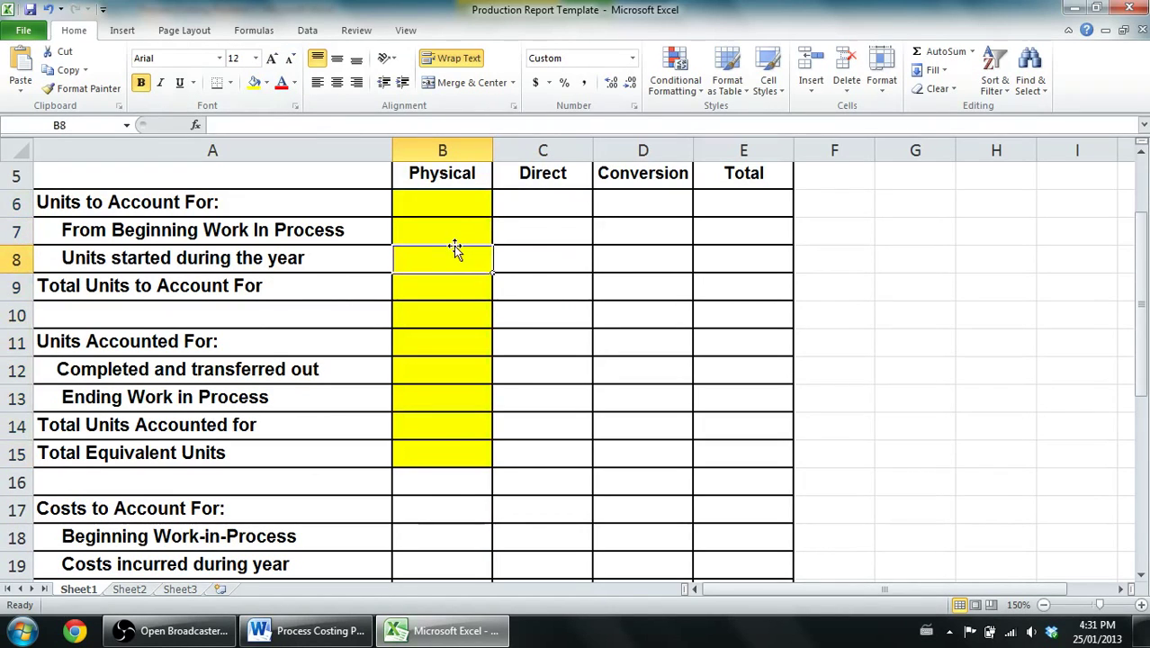
key("Down")
key("Down")
key("Down")
key("Right")
key("Right")
key("Right")
key("Up")
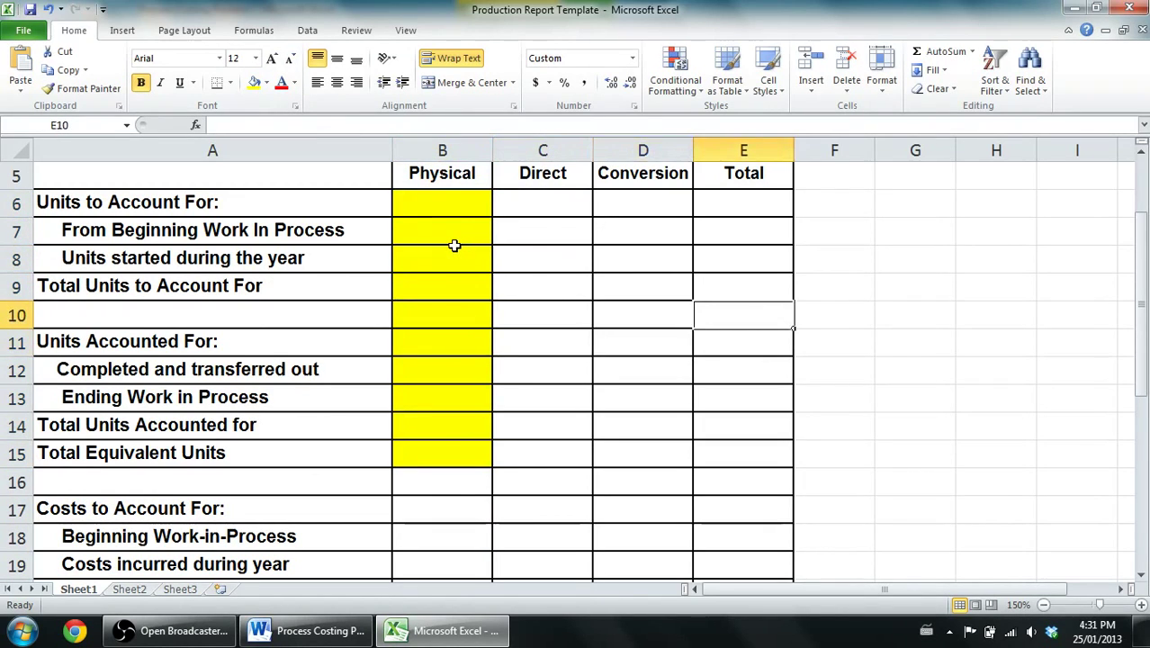
key("Up")
key("Up")
key("Left")
key("Left")
key("Down")
key("Down")
key("Down")
key("Left")
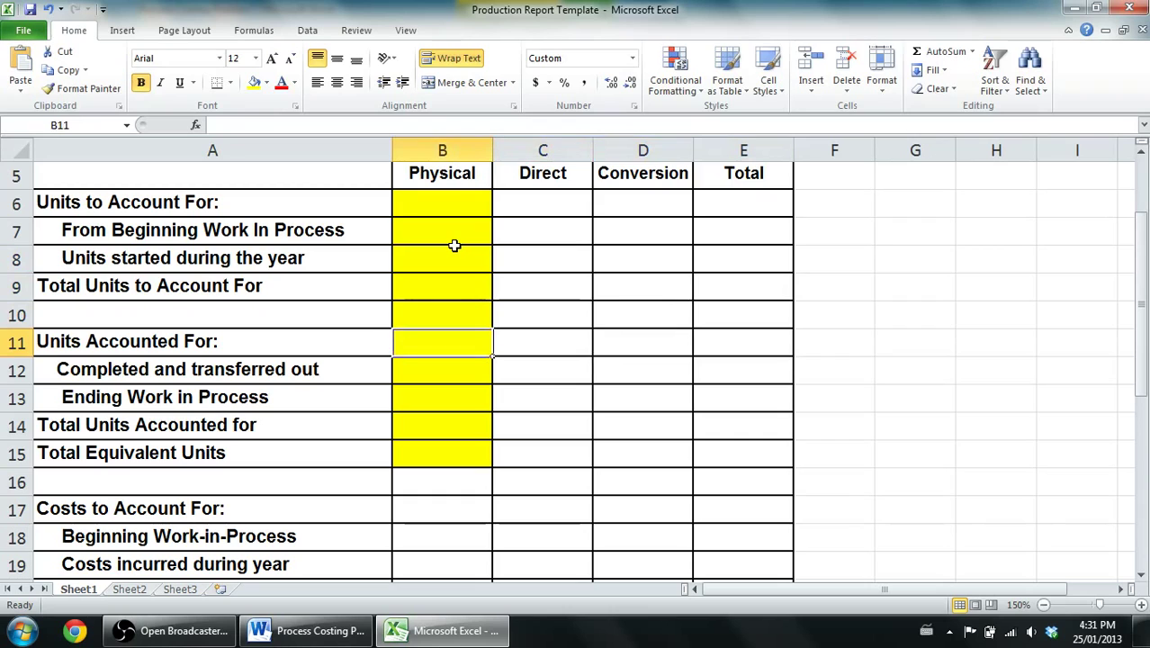
key("Up")
key("Up")
key("Up")
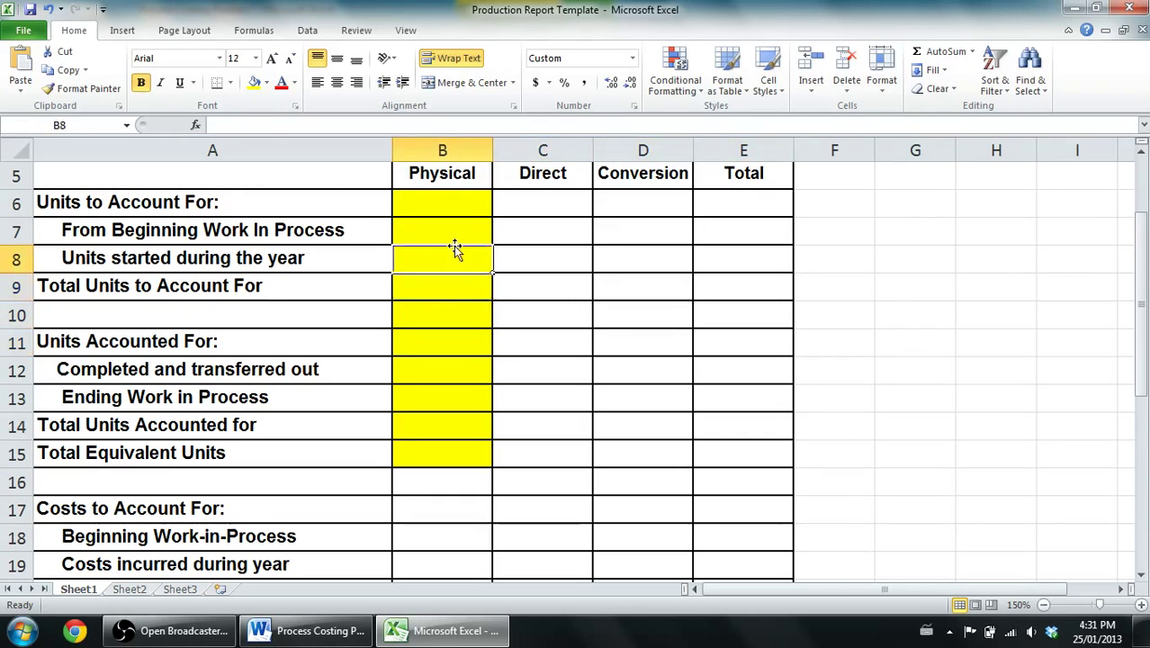
key("Up")
key("Left")
key("Up")
key("shift+Down")
key("shift+Right")
key("shift+Right")
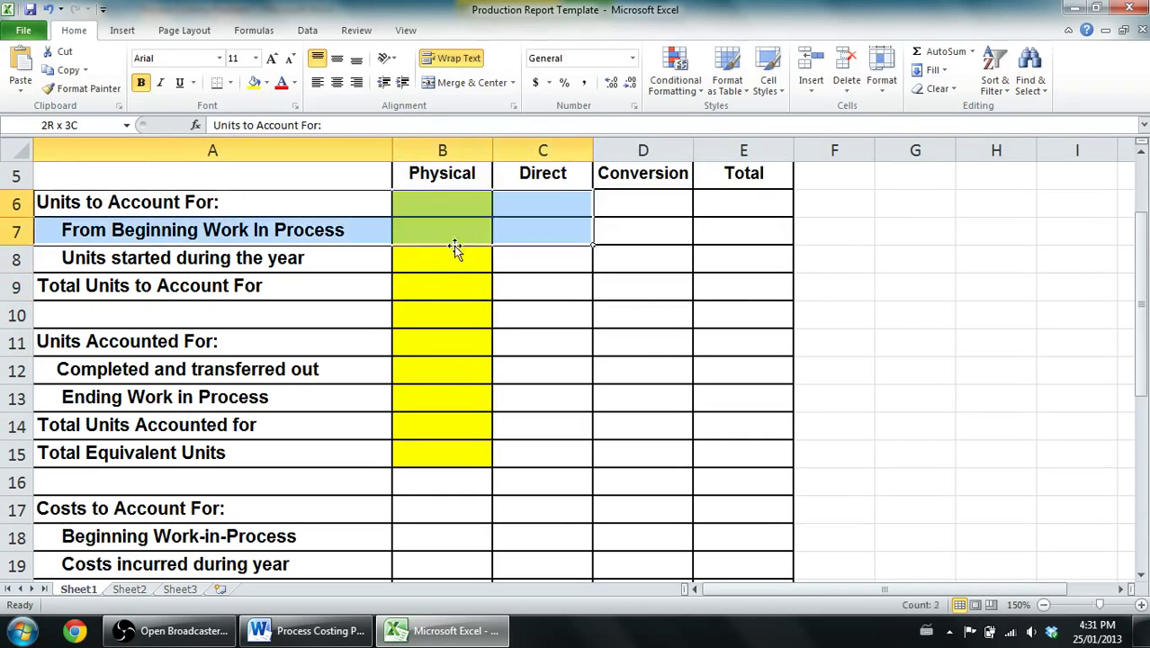
key("shift+Down")
key("shift+Down")
key("shift+Right")
key("shift+Right")
key("shift+Right")
key("shift+Down")
key("shift+Down")
key("shift+Down")
key("shift+Left")
key("shift+Down")
key("shift+Down")
key("shift+Down")
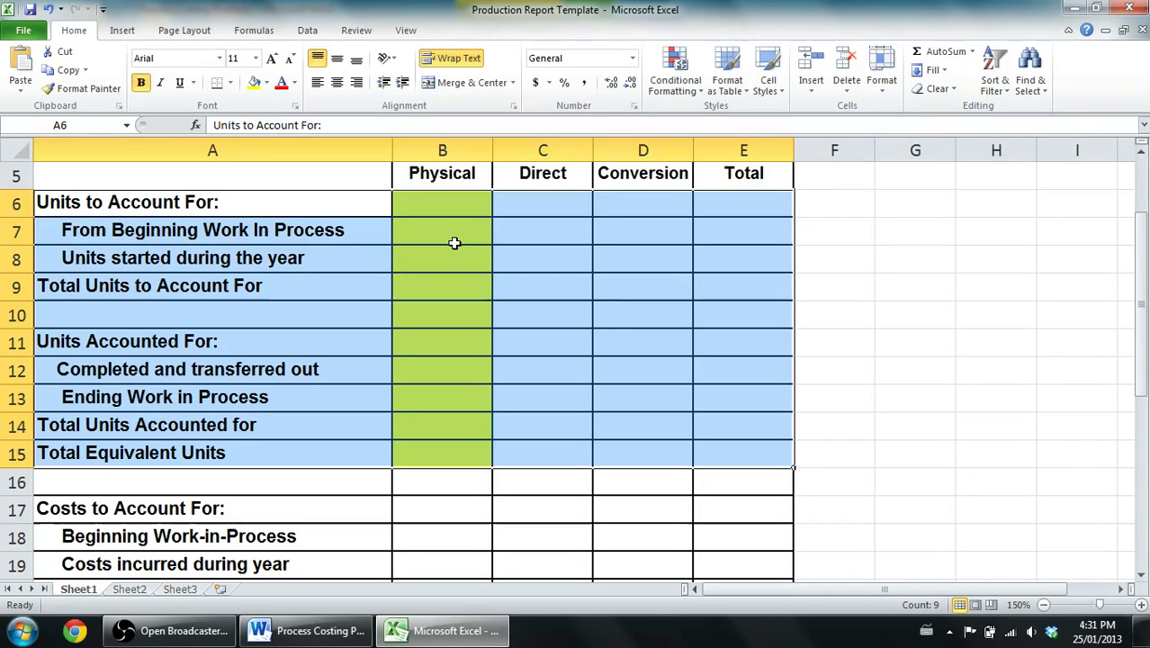
Check the beginning units in process in the Word problem and enter 2,000 physical units From Beginning Work In Process in the Excel report
left_click(452, 240)
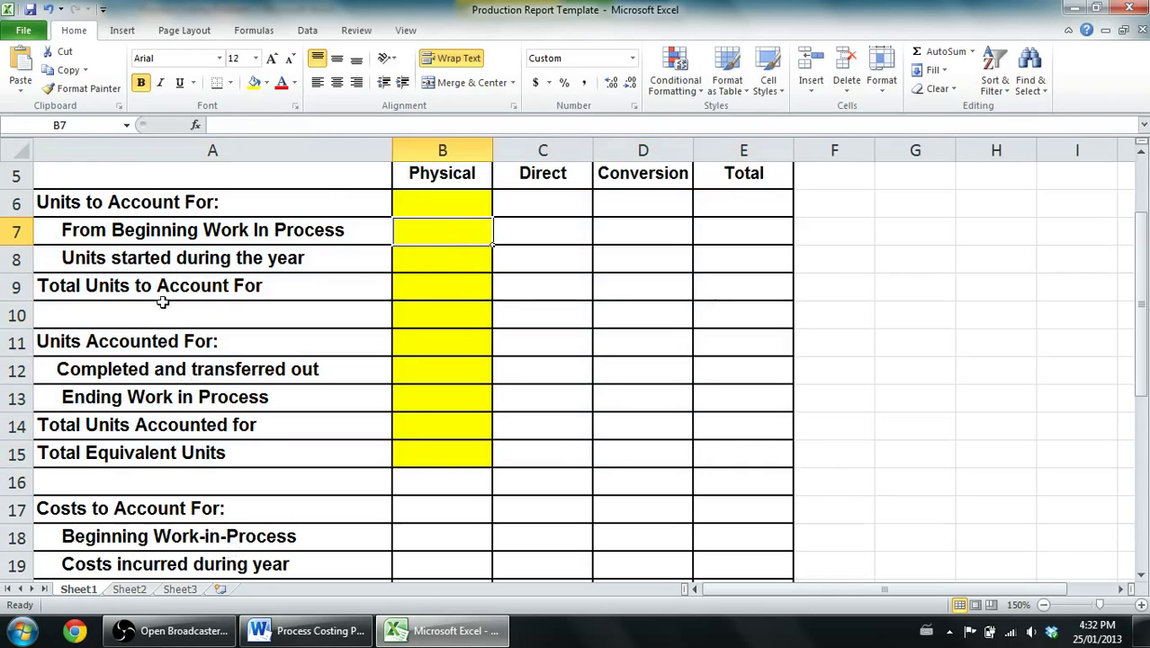
left_click(300, 626)
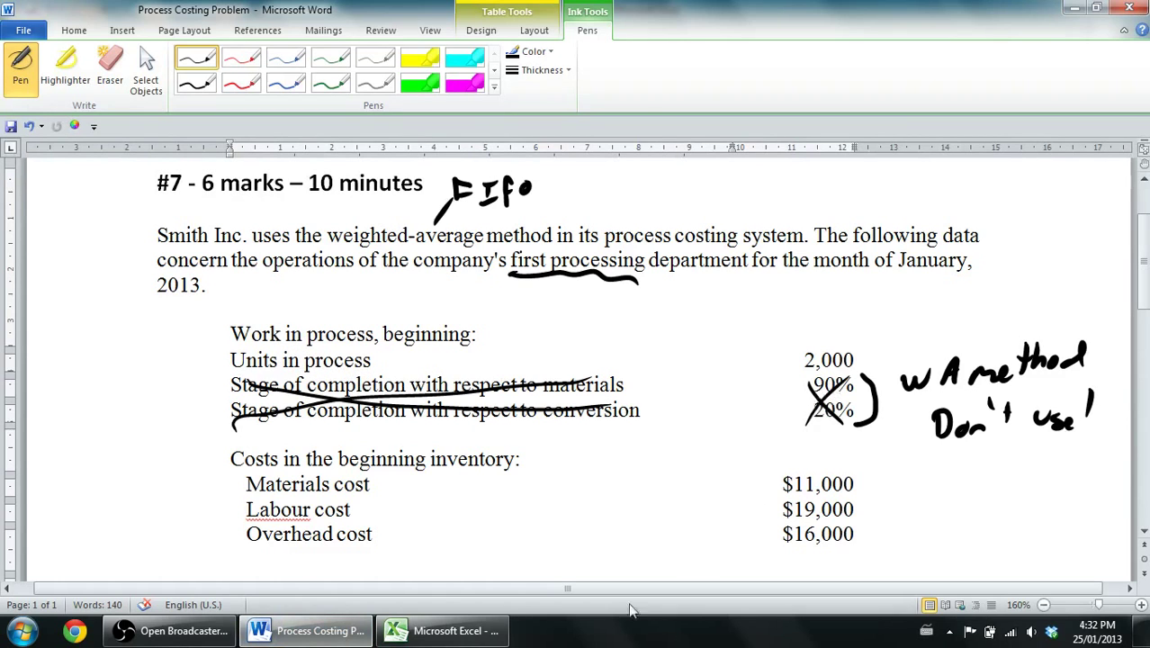
left_click(475, 634)
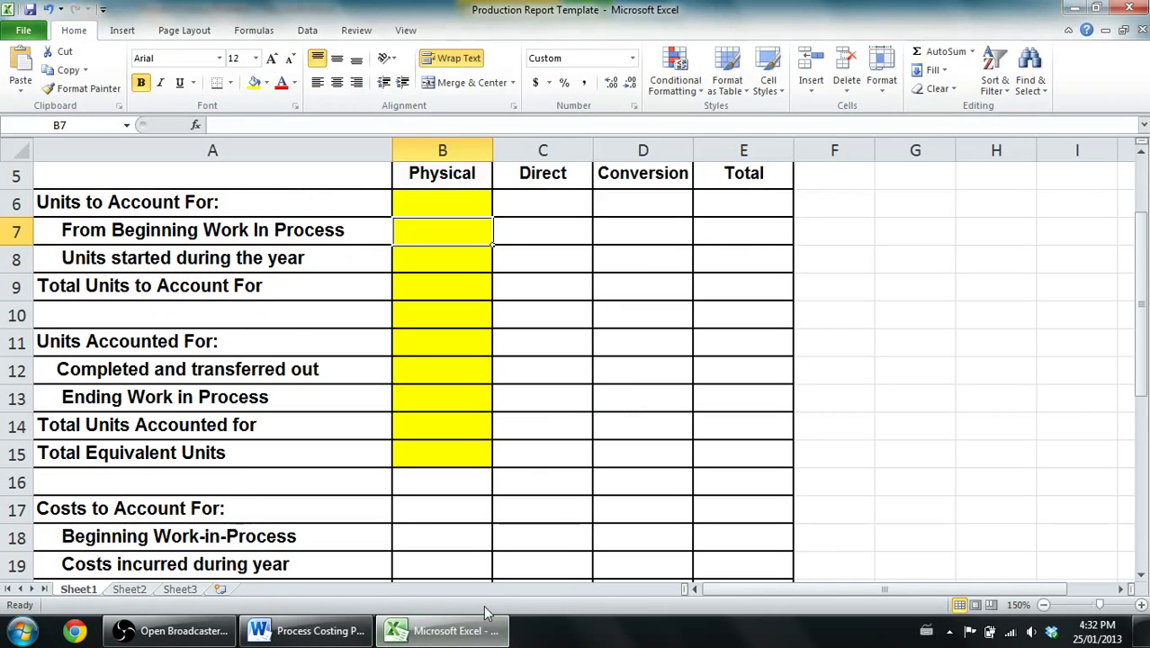
type("2,000")
key("Return")
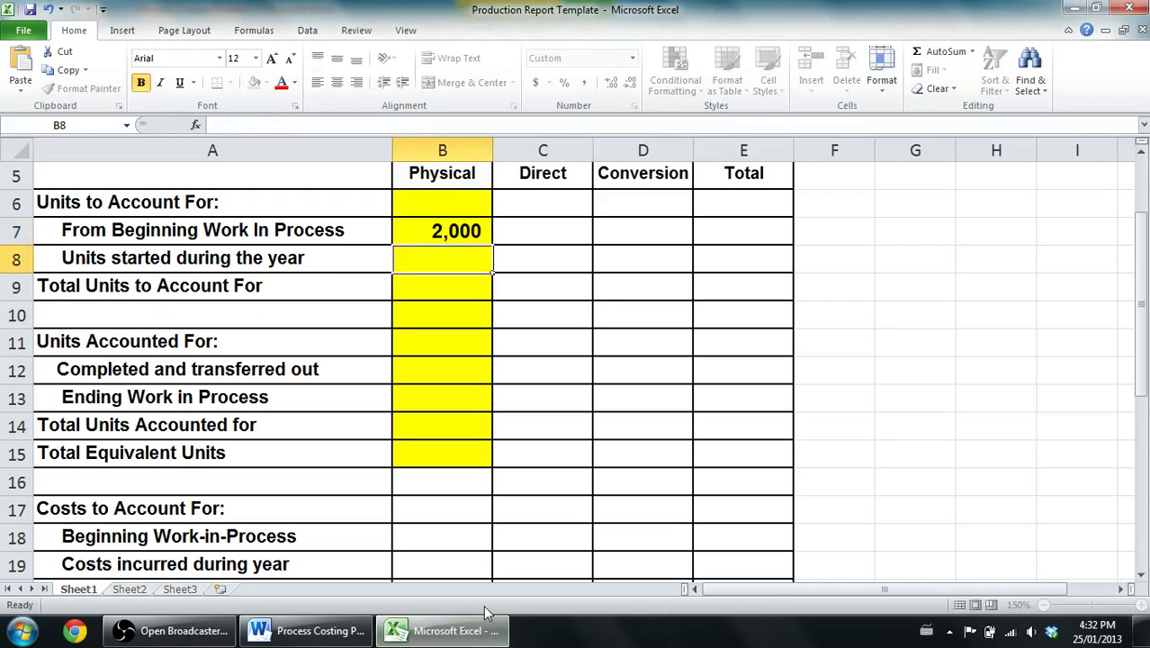
Look up the units started into production in the Word problem and enter 23,000 physical units started in cell B8 of the Excel report
left_click(306, 630)
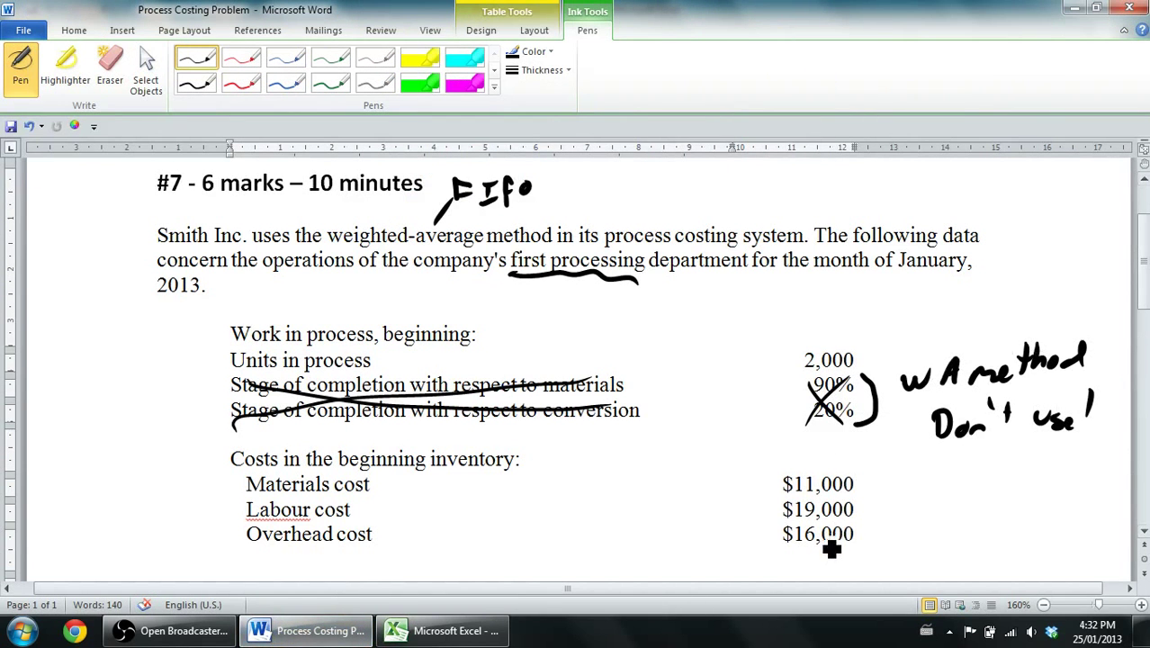
left_click_drag(1145, 227, 1136, 300)
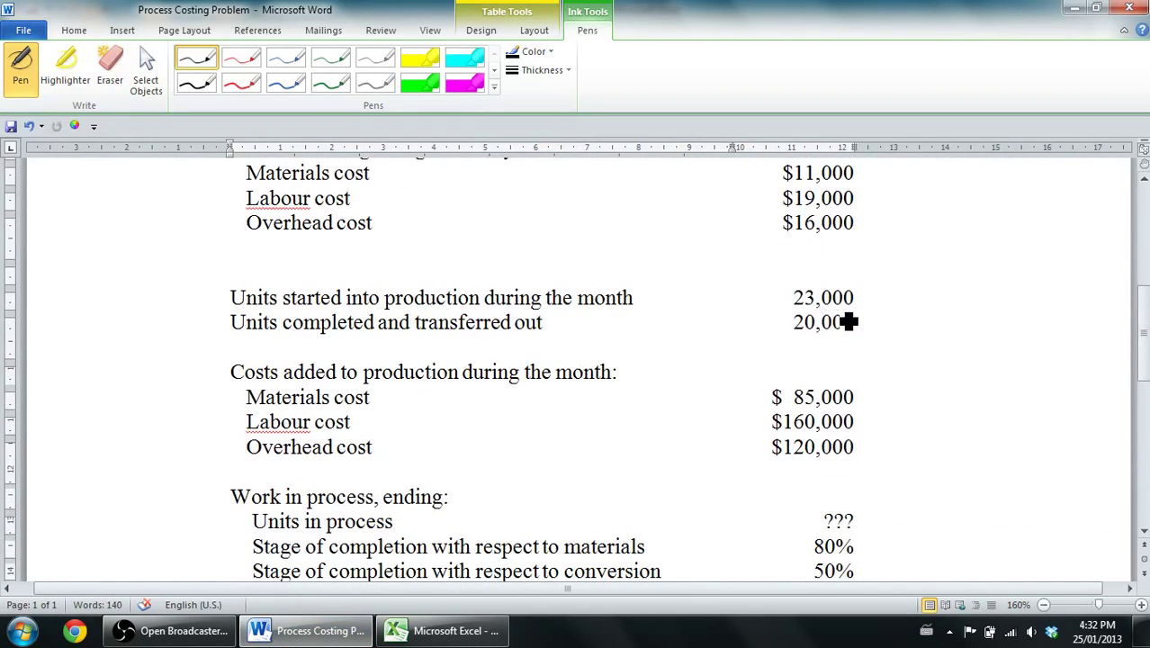
left_click(399, 634)
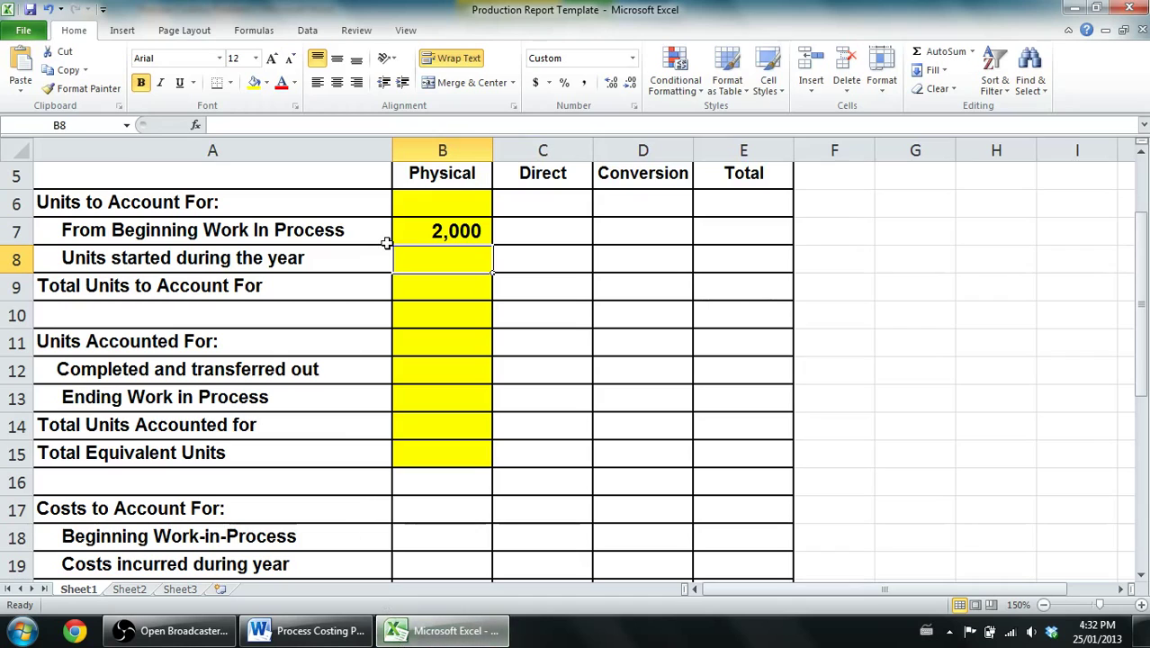
type("1")
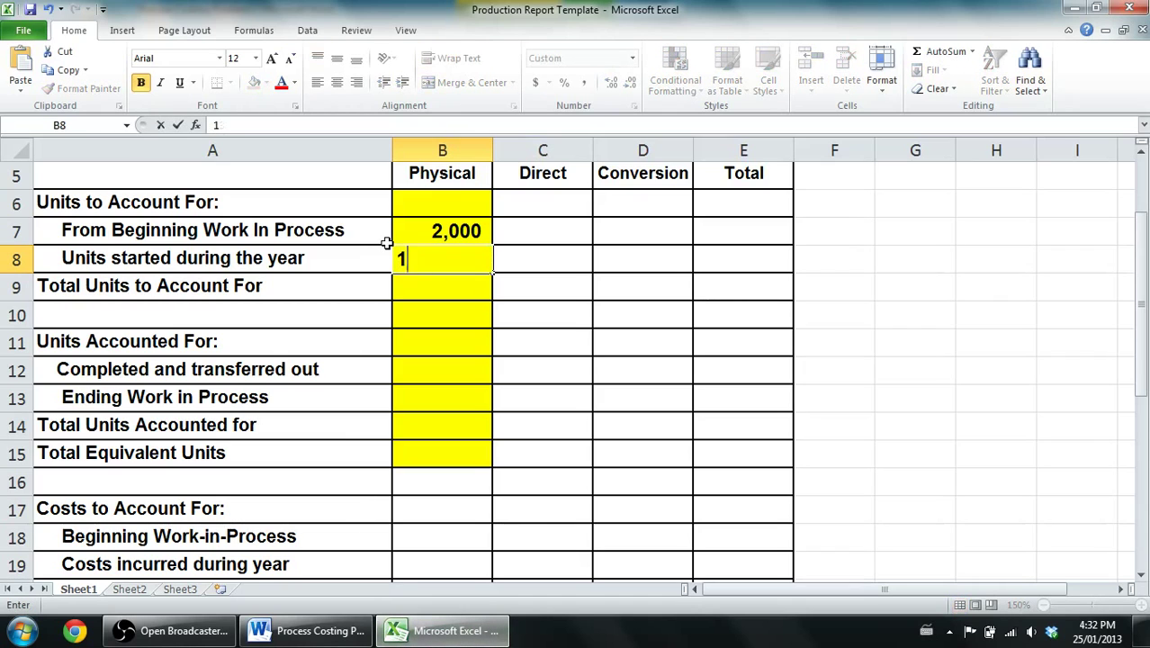
type("3,000")
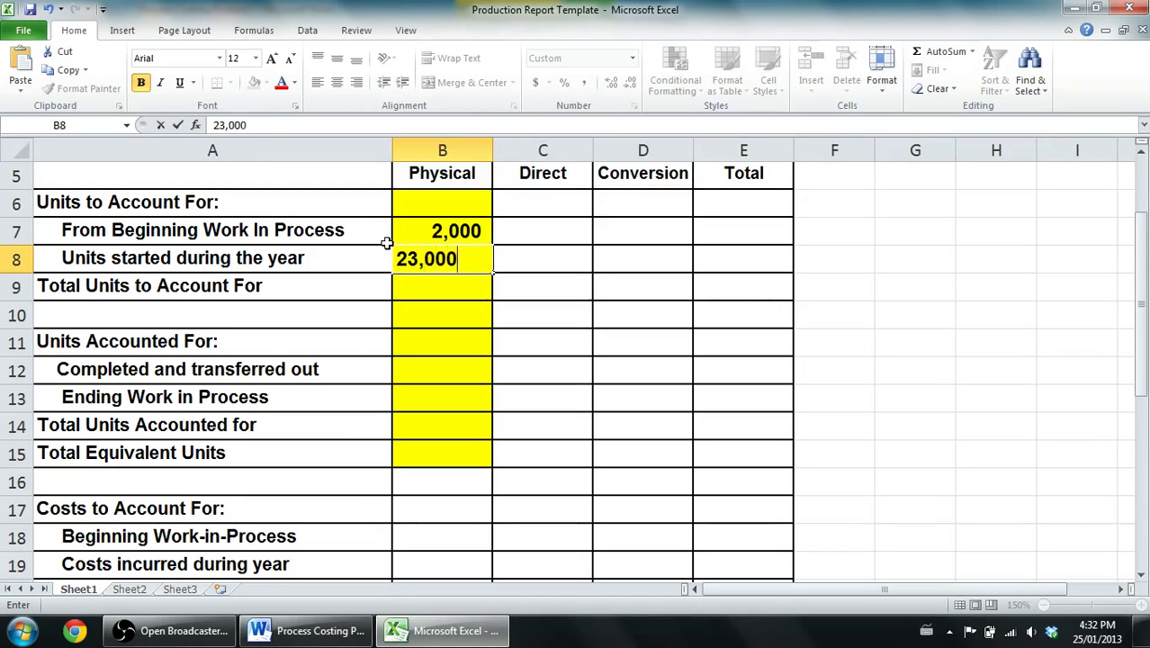
key("Return")
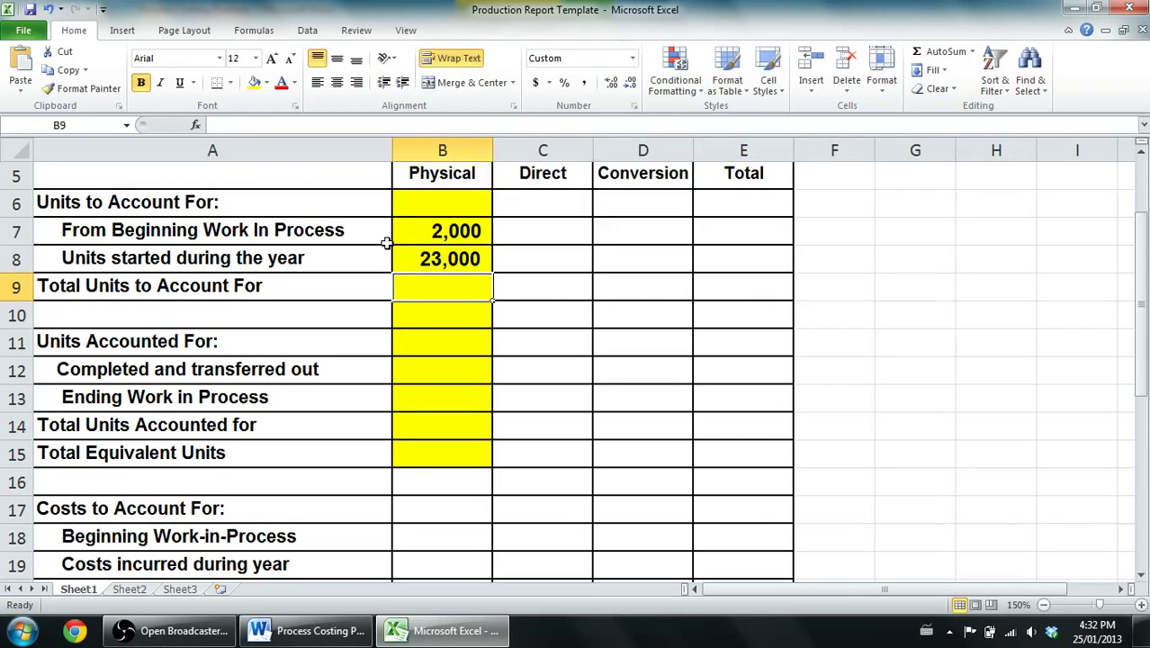
Calculate the physical Total Units to Account For in cell B9 with the formula =2000+23000
type("=2,000")
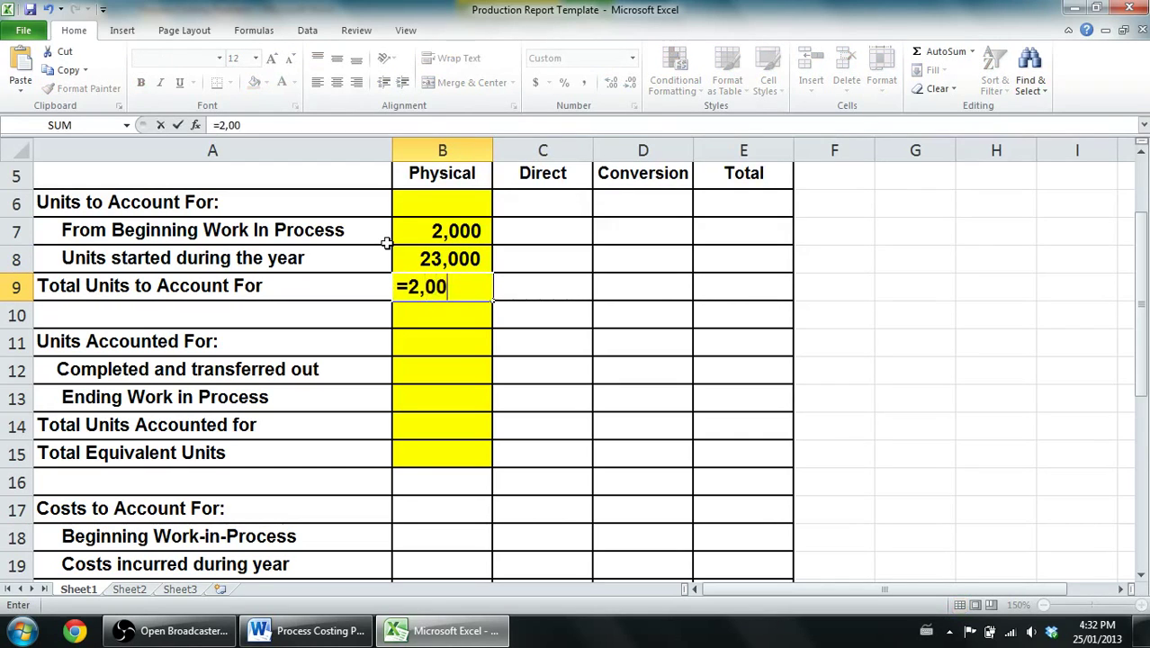
key("BackSpace")
key("BackSpace")
type("+23000")
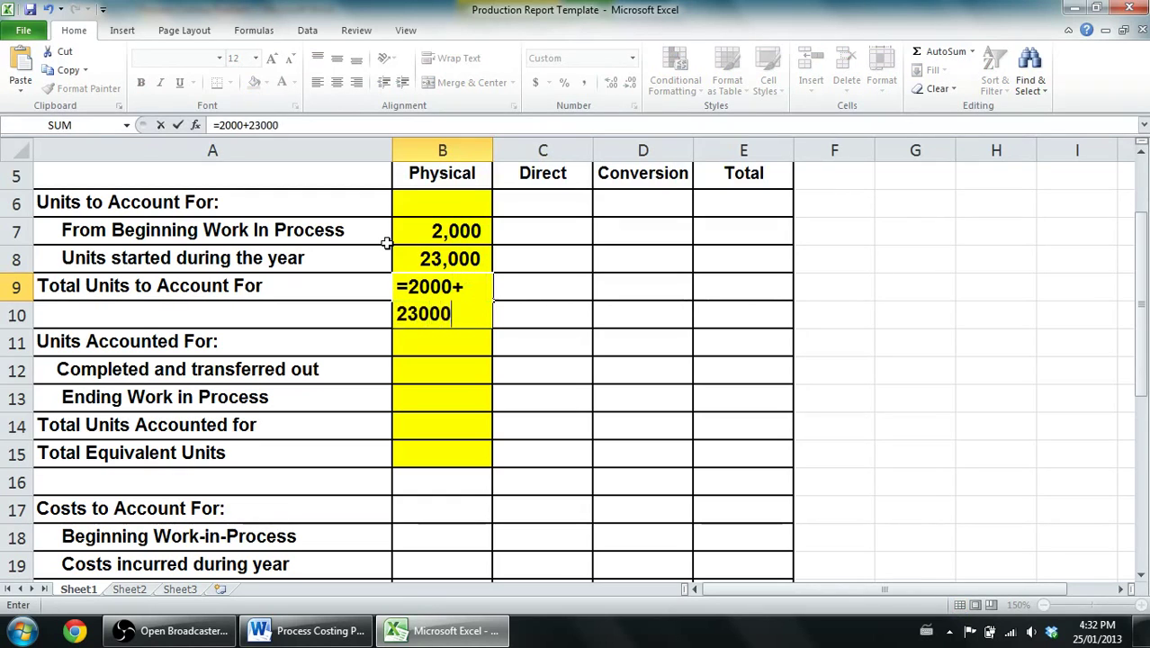
key("Return")
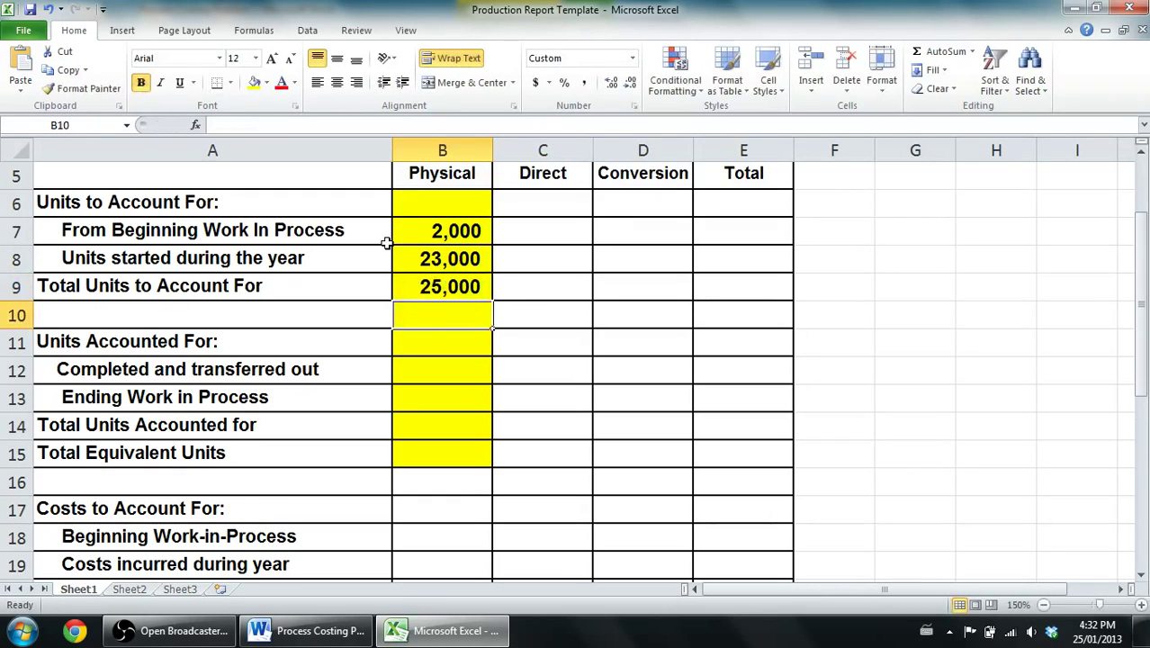
Check the units transferred out in the Word problem and enter 20,000 physical units for Completed and transferred out in the Excel report
key("Down")
key("Down")
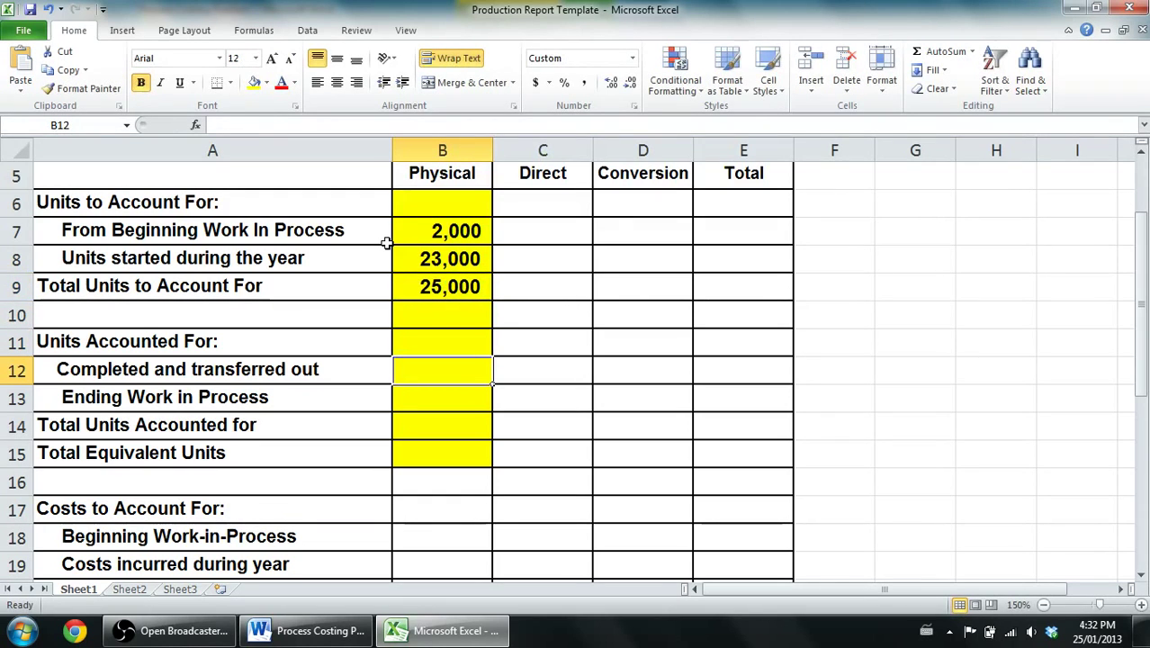
left_click(311, 630)
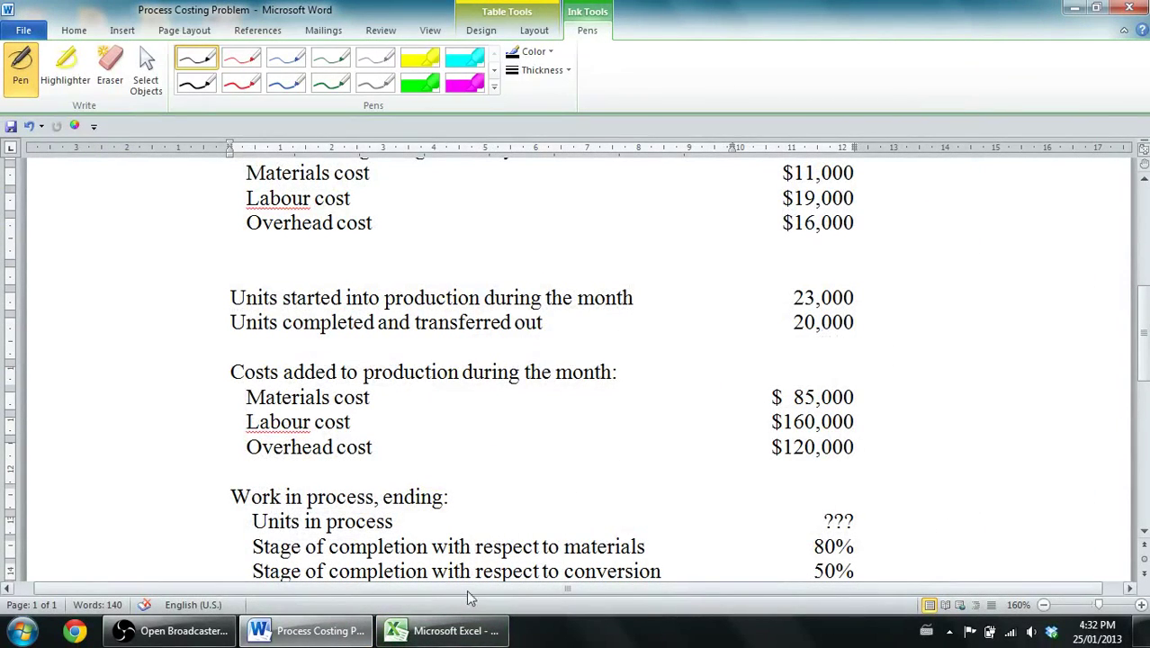
left_click(442, 631)
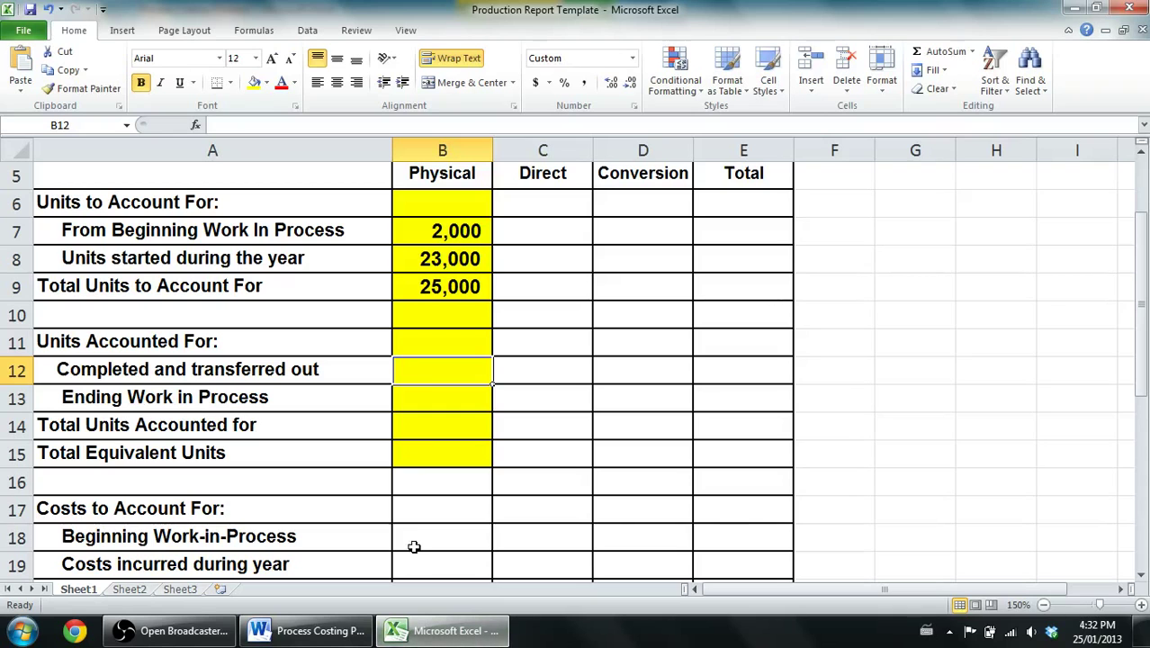
type("20,000")
key("Return")
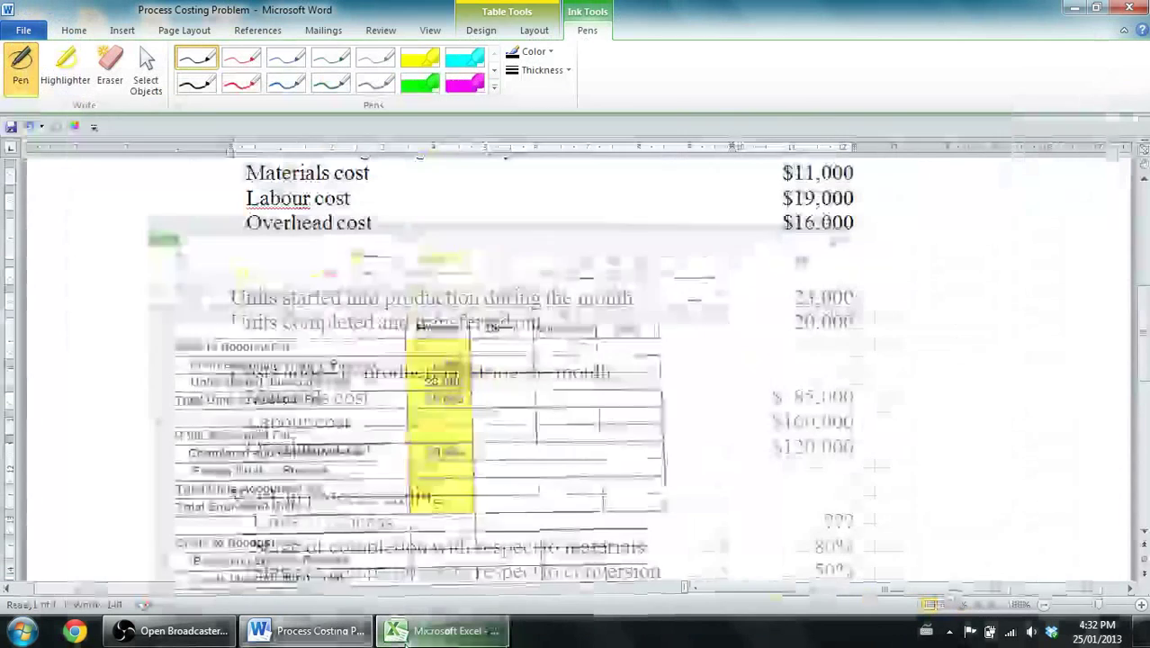
Check the ending work in process details in the Word problem and return to the Excel report
left_click(310, 631)
scroll(1004, 410, "down", 1)
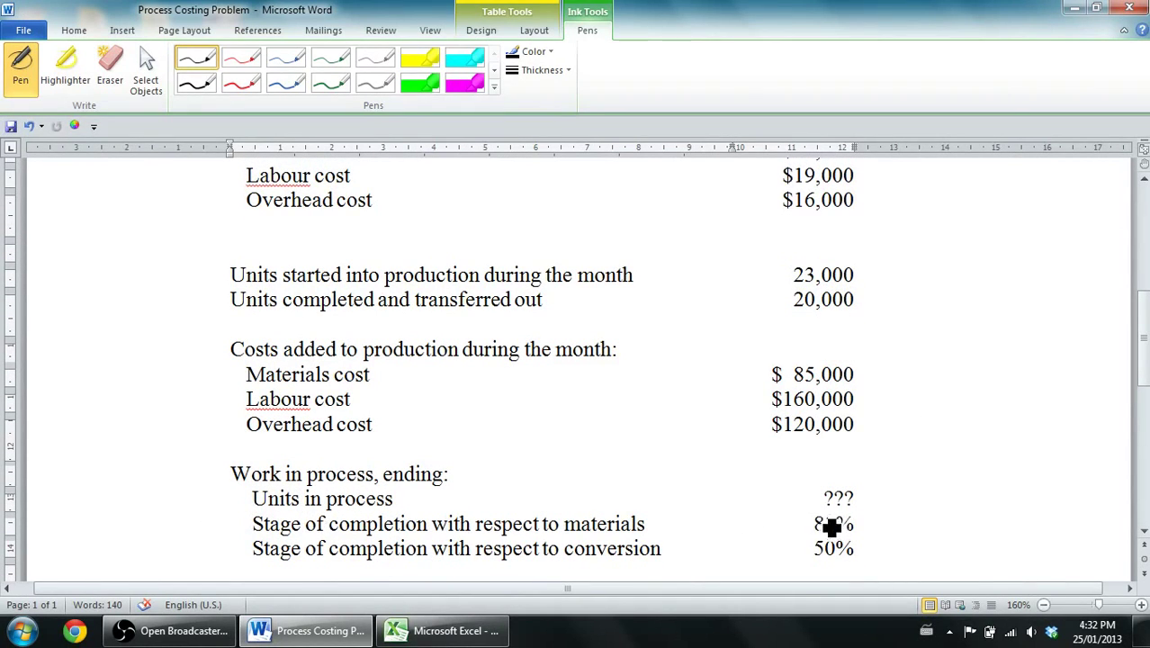
left_click(479, 633)
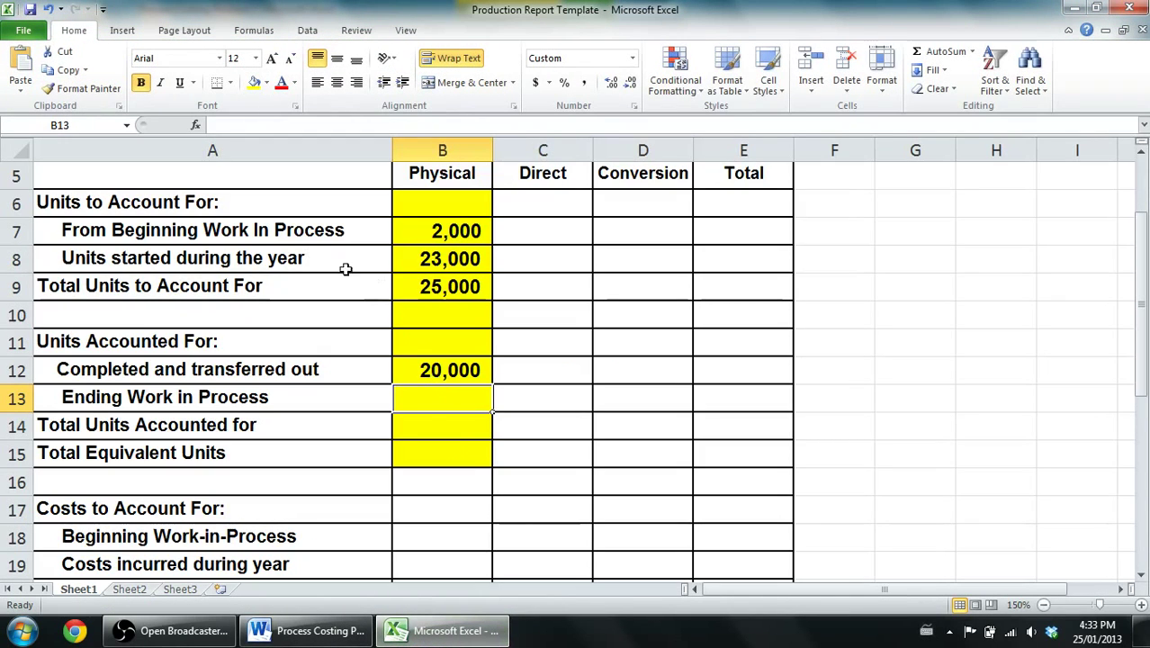
Shade the Total Units to Account For label and its physical total, cells A9:B9, light red
left_click(70, 200)
key("Down")
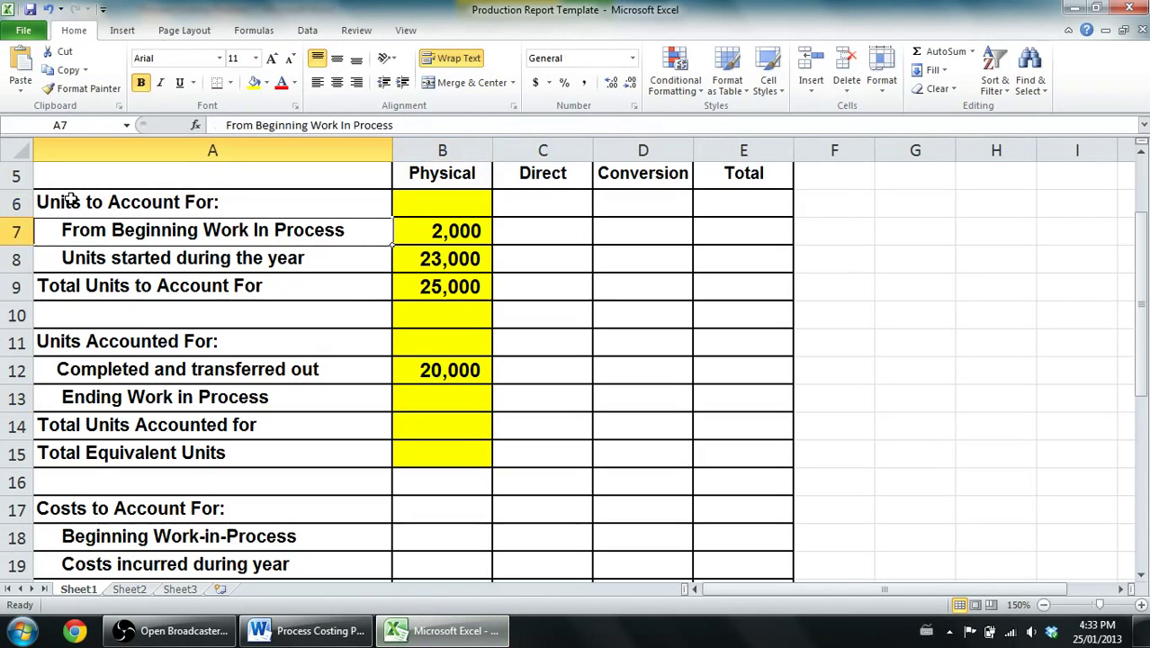
key("Down")
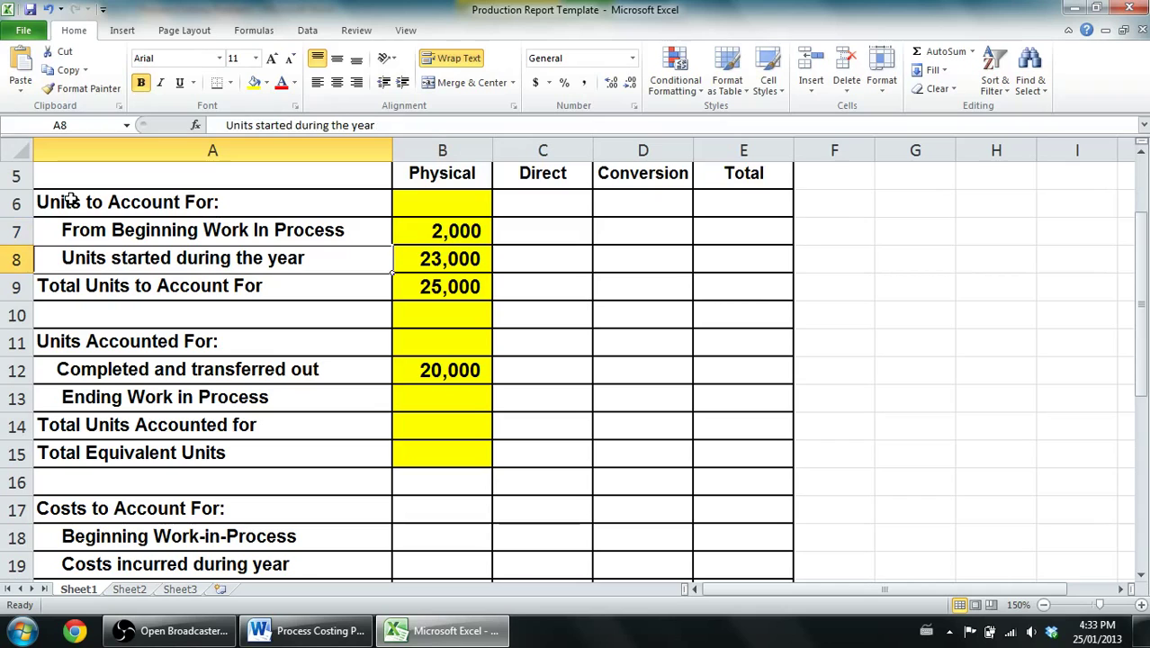
key("Down")
key("Up")
key("Down")
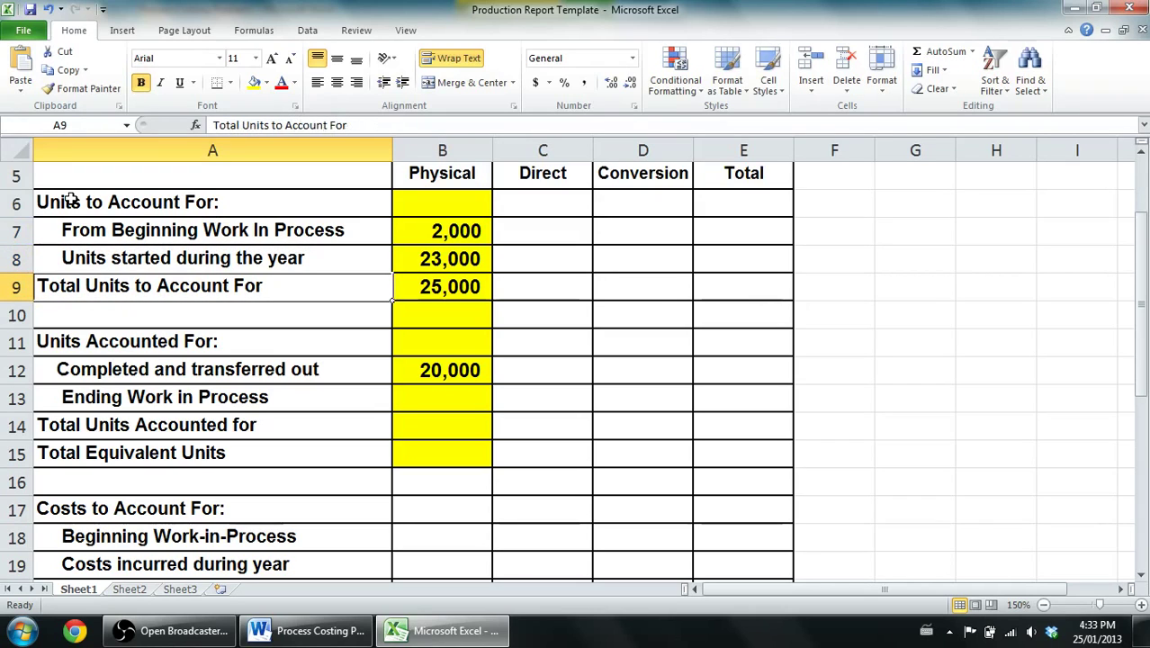
key("shift+Right")
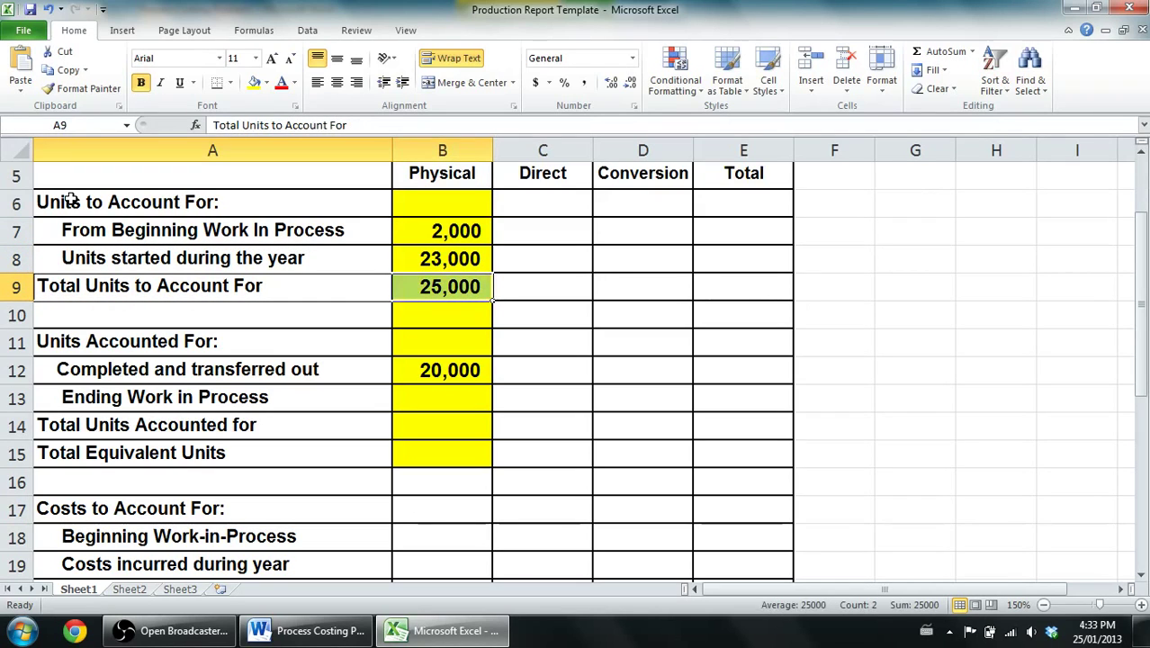
left_click(266, 82)
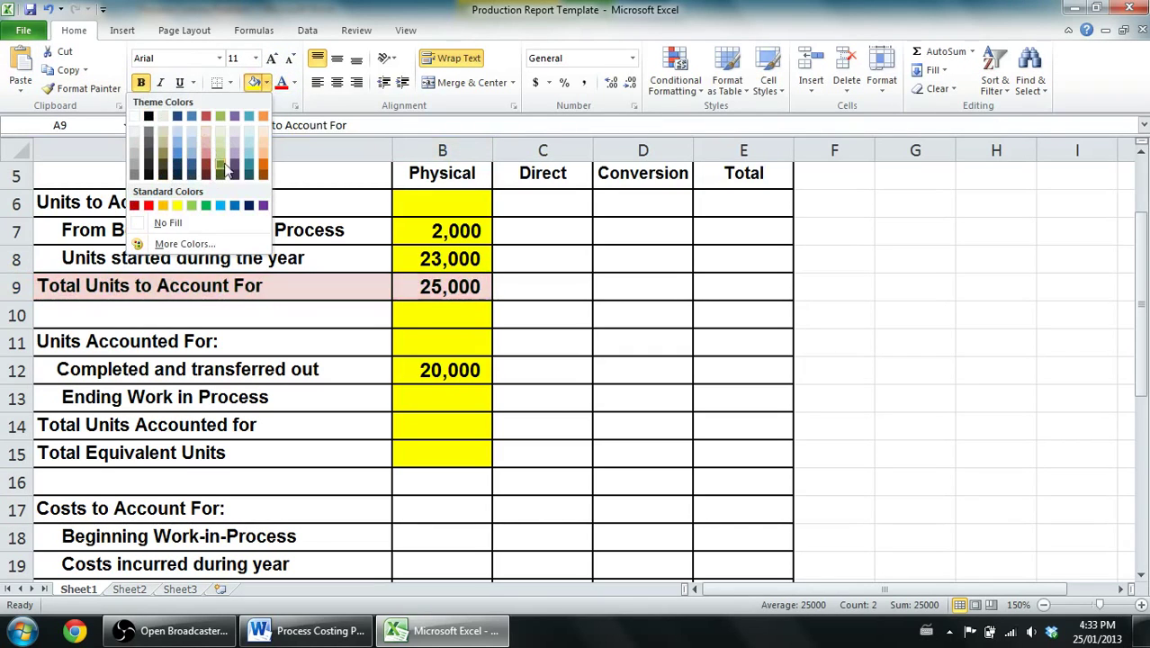
left_click(210, 153)
left_click(284, 332)
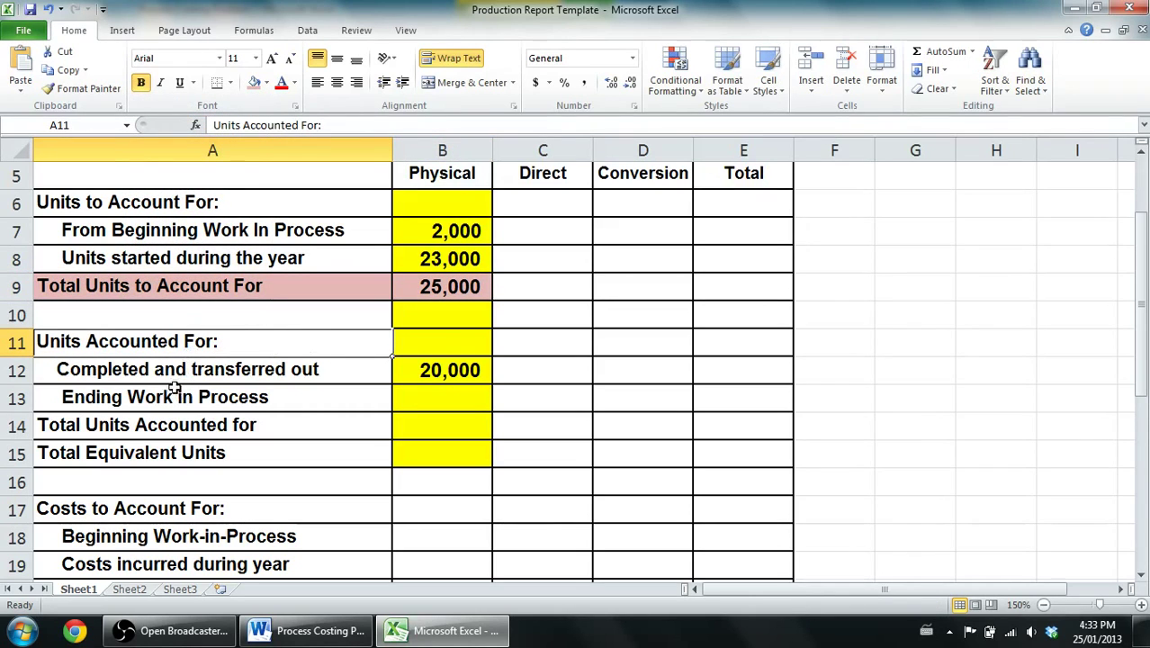
Apply the same light red fill to the Total Units Accounted for cells A14:B14
left_click(125, 424)
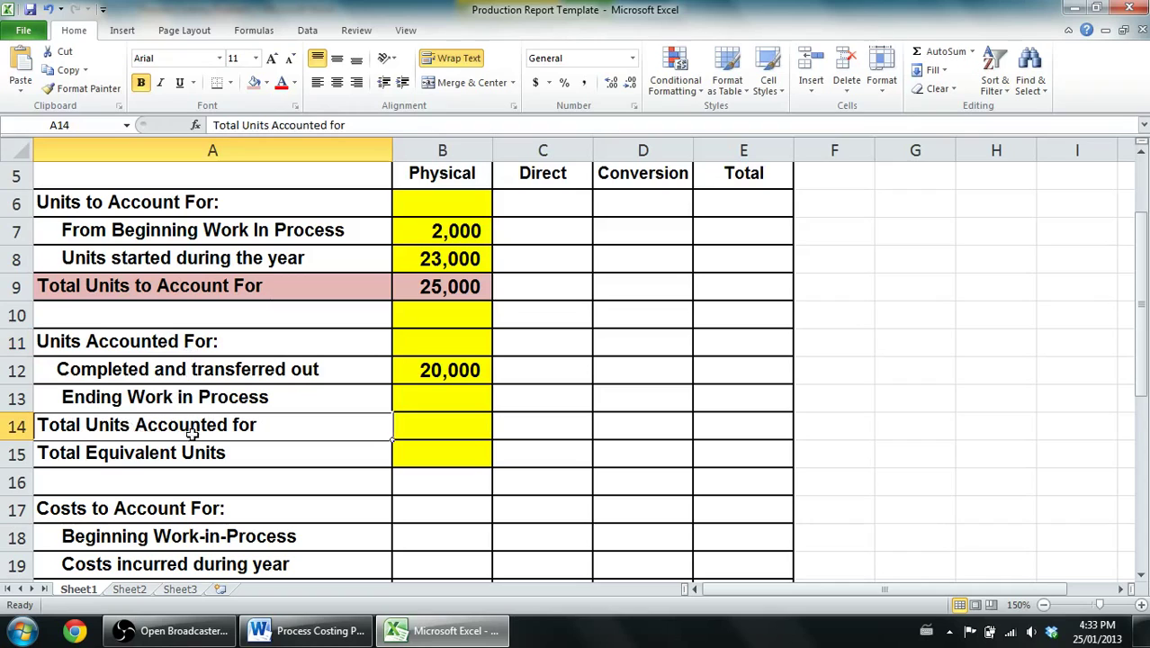
left_click_drag(192, 434, 389, 440)
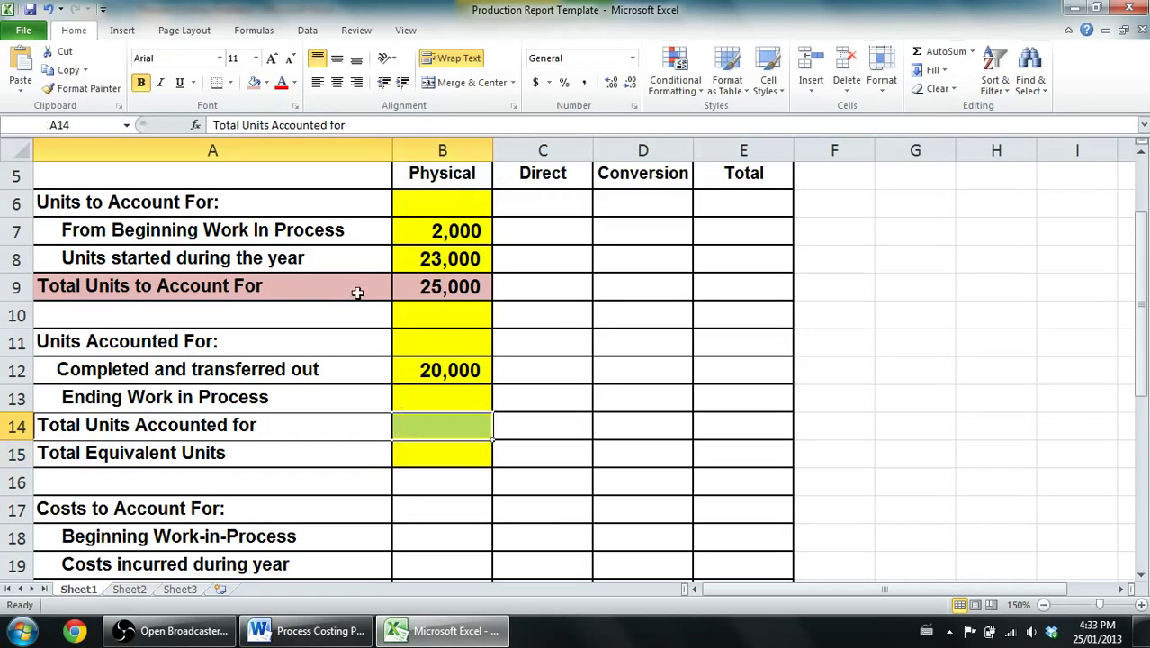
left_click(254, 82)
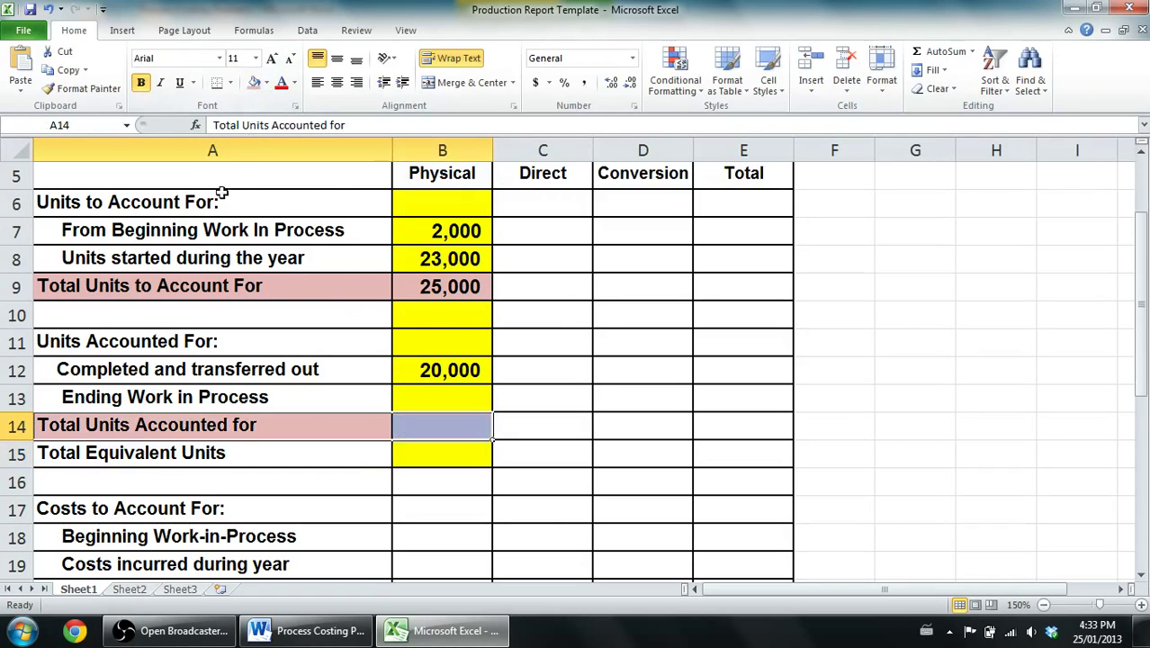
Enter 25,000 physical units for Total Units Accounted for in cell B14
left_click(224, 289)
key("Right")
key("Down")
key("Down")
key("Down")
key("Down")
key("Down")
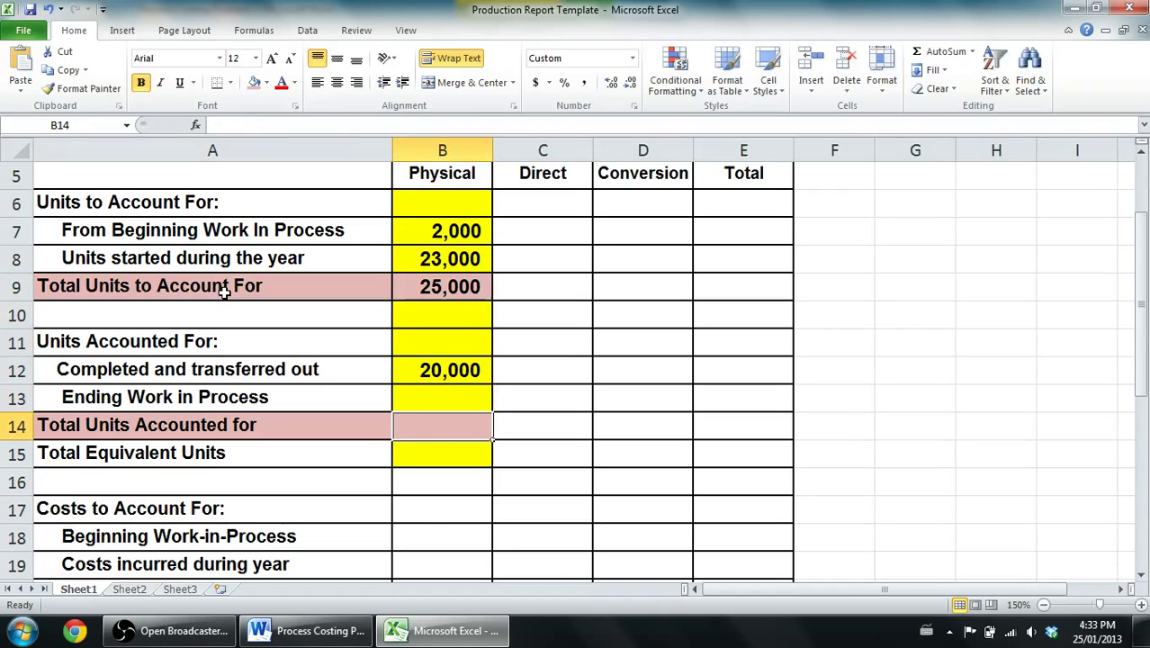
type("25,000")
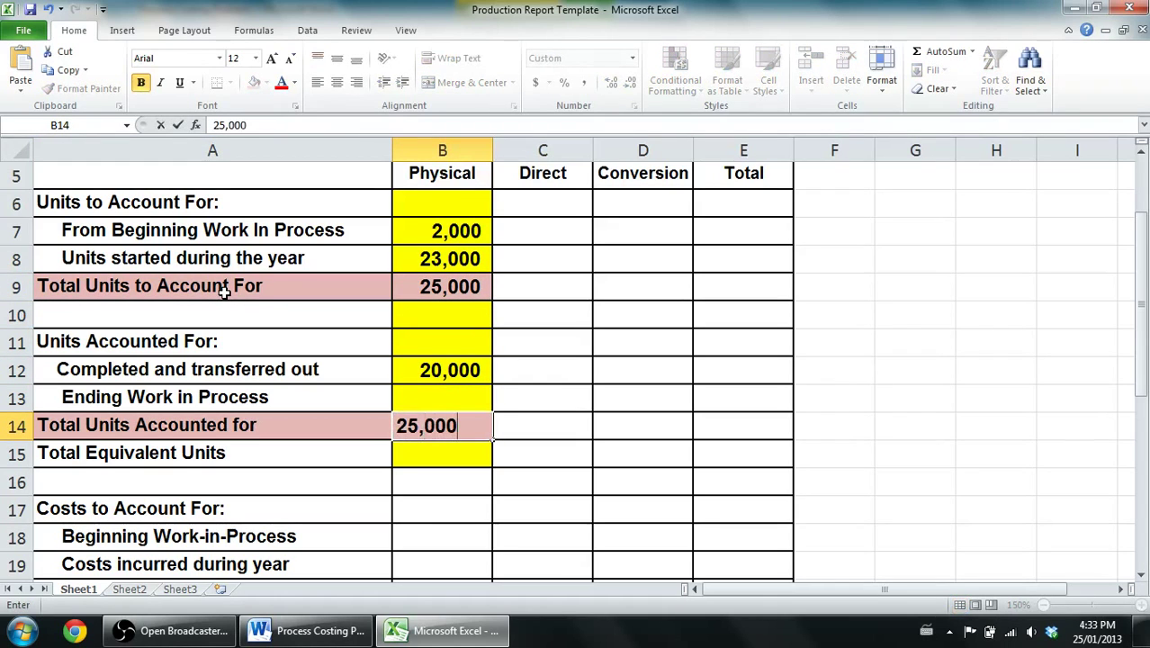
key("Return")
Enter 5,000 physical units for Ending Work in Process in cell B13 and check the ending units against the Word problem
key("Left")
key("Up")
key("Up")
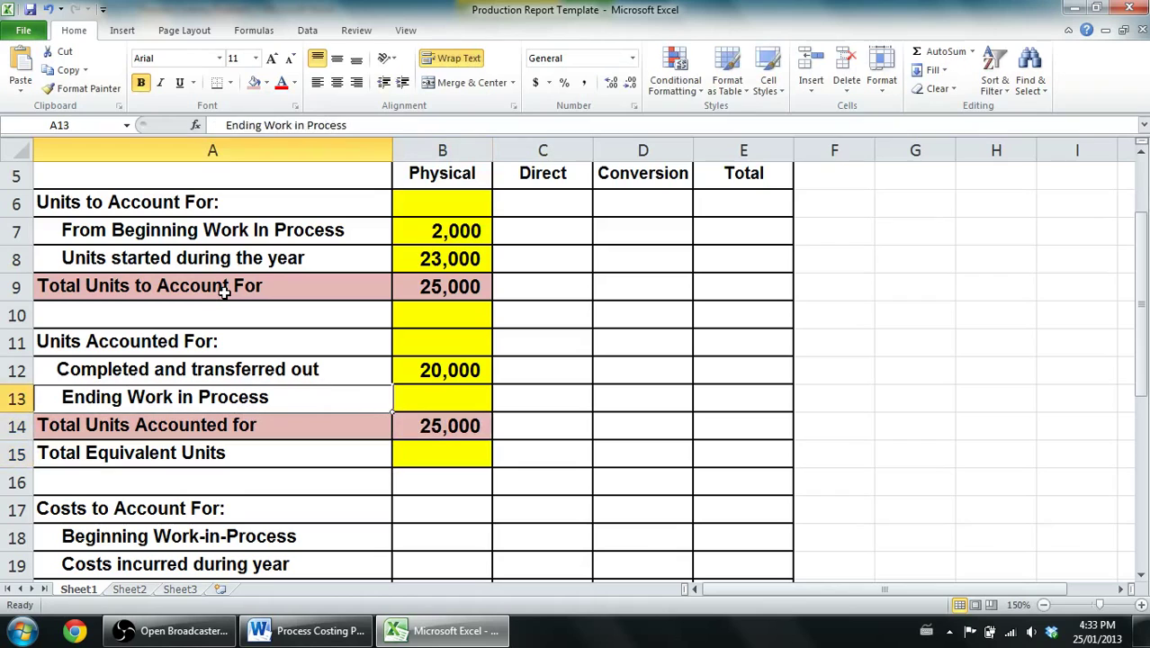
key("Right")
key("Up")
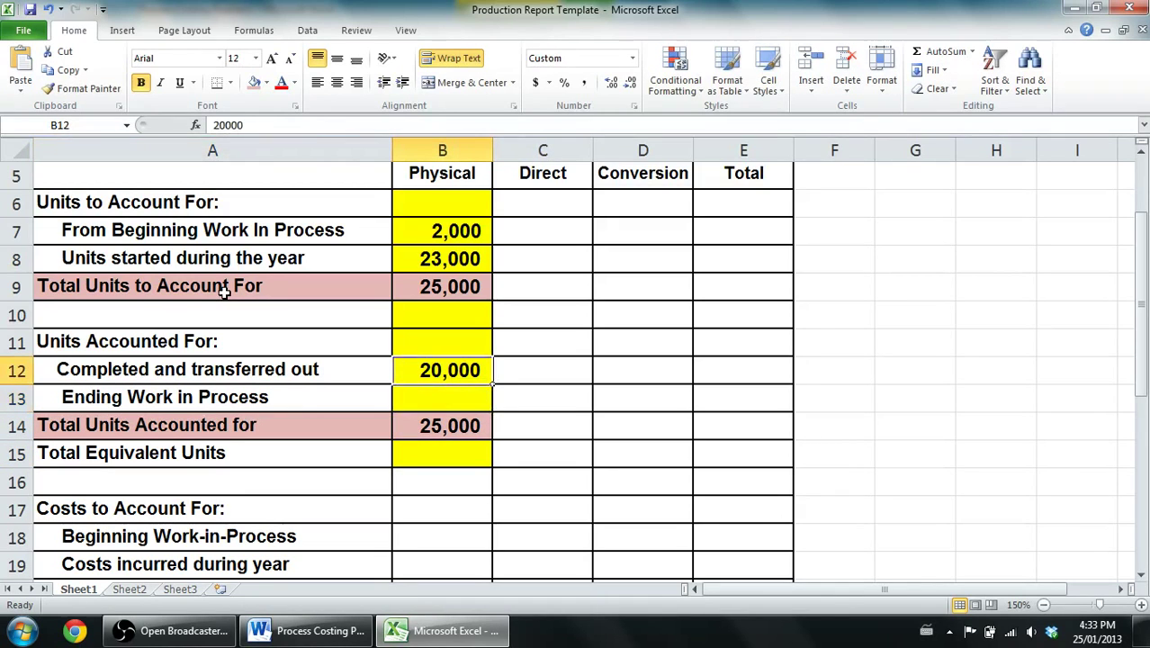
key("Down")
key("Down")
key("Up")
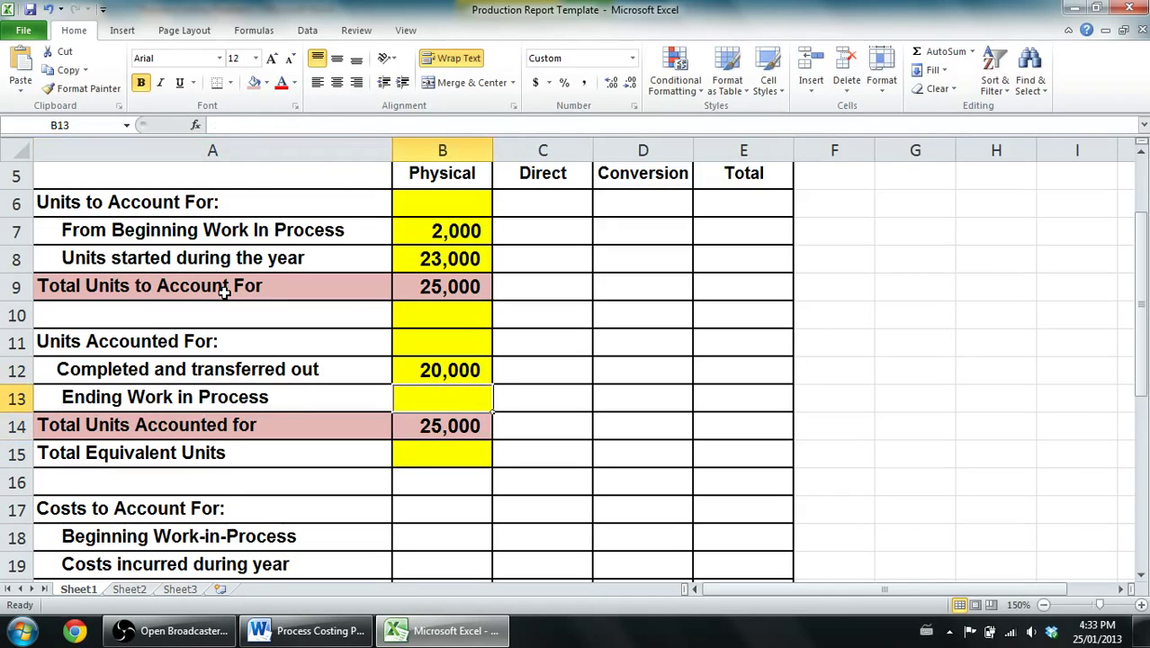
type("5,000")
key("Return")
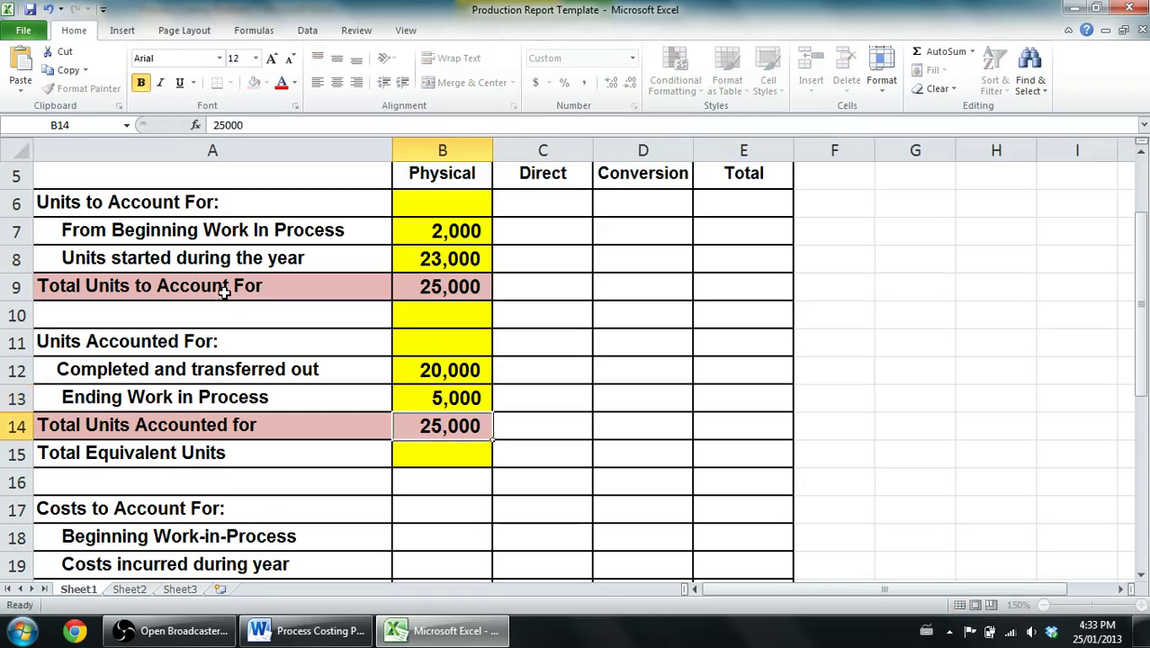
left_click(306, 630)
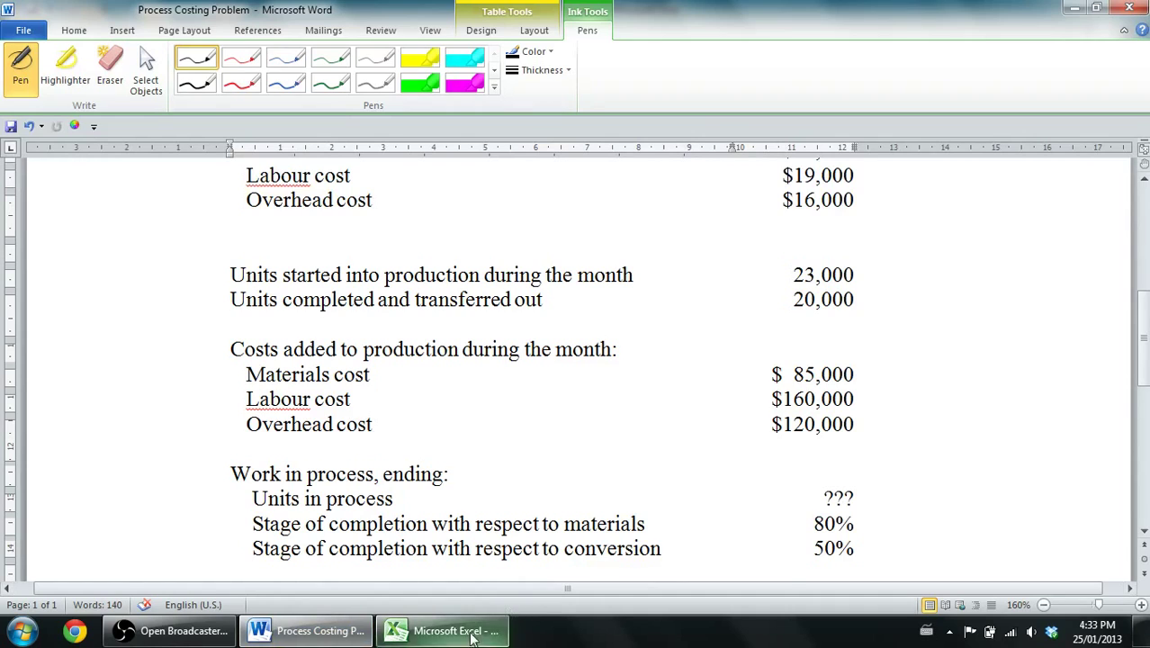
left_click(441, 630)
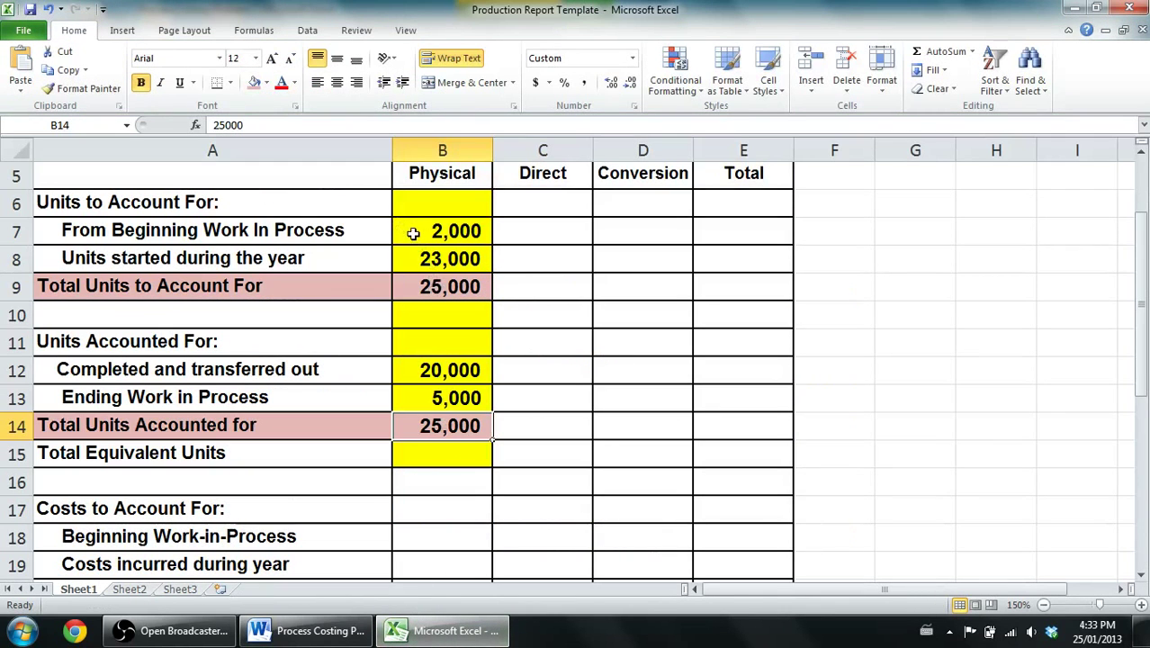
Remove the fill colour from the units section of the report, cells A6:B16
left_click_drag(428, 205, 213, 475)
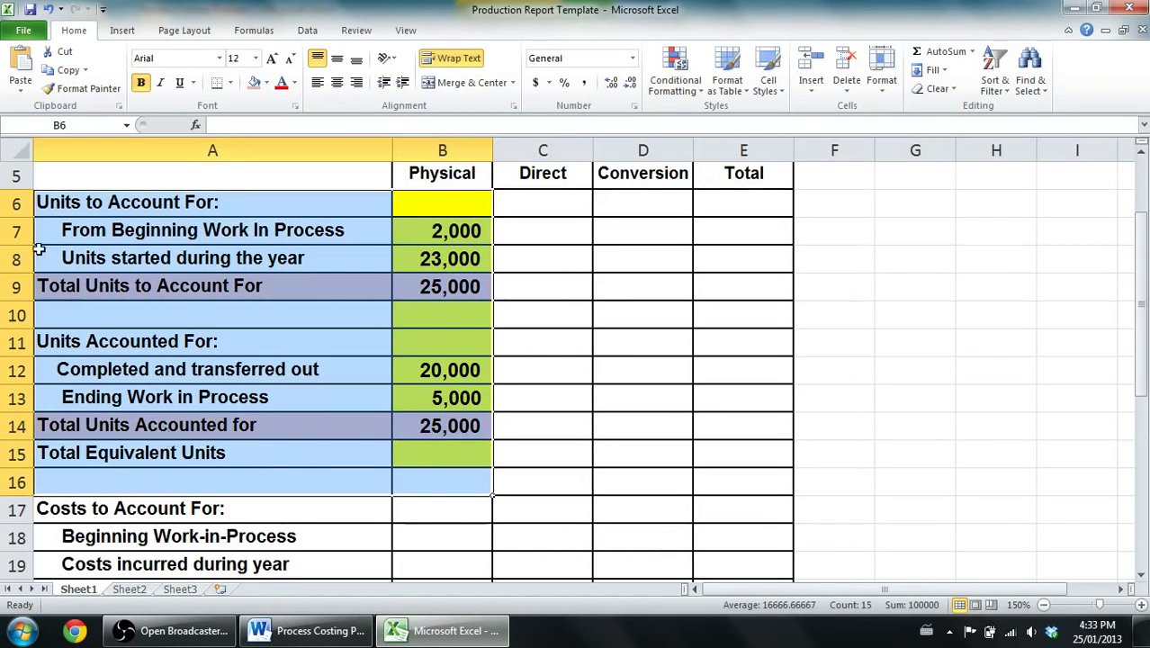
left_click(266, 82)
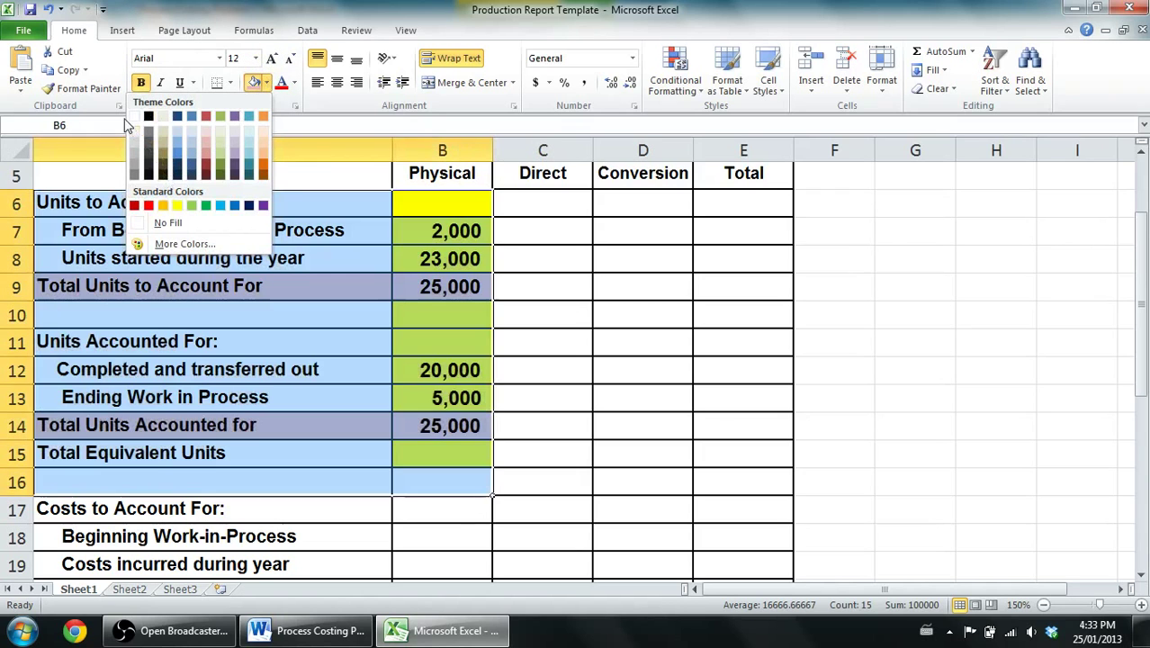
left_click(165, 223)
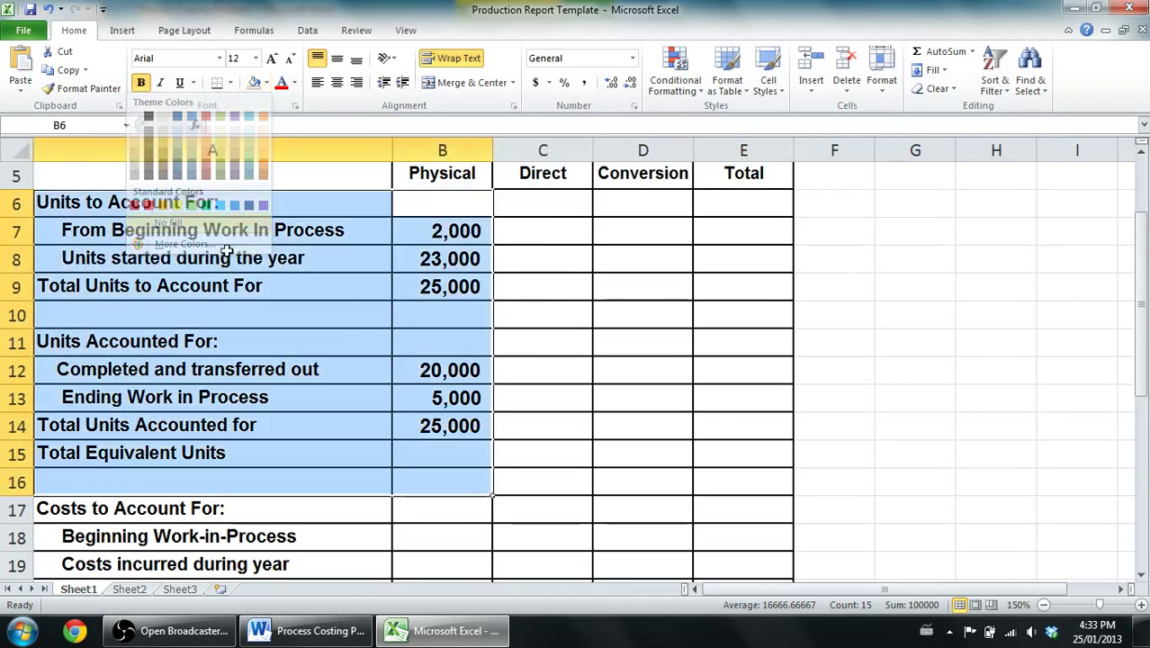
Fill the physical totals for units to account for and units accounted for, cells B9 and B14, with yellow
left_click(460, 289)
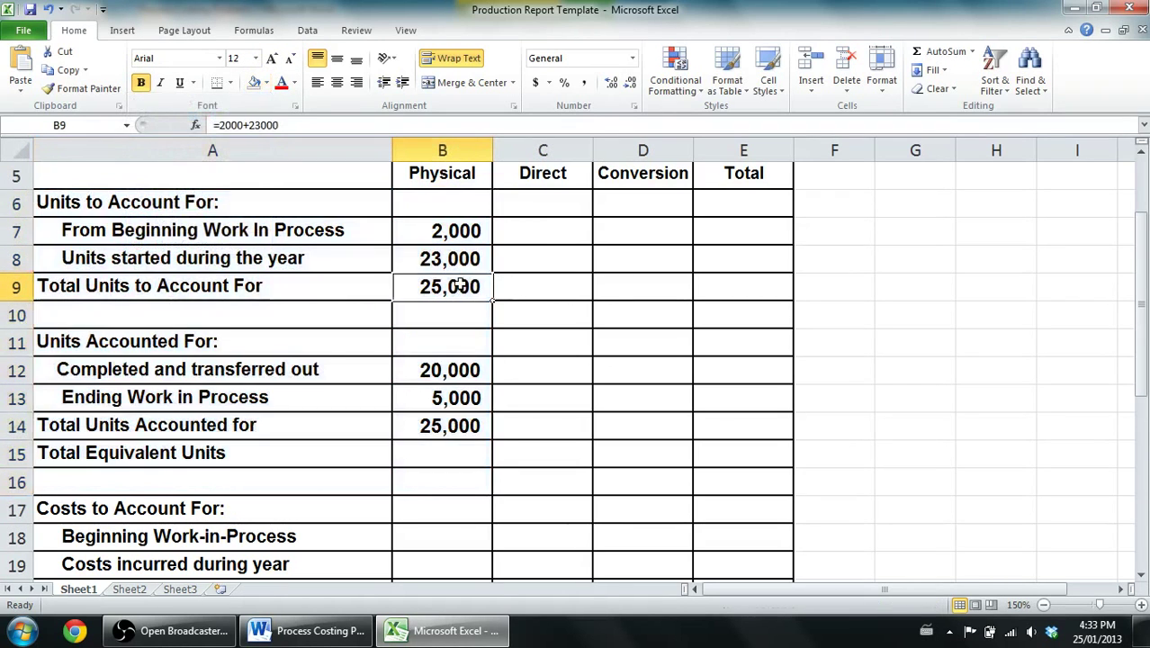
left_click(266, 83)
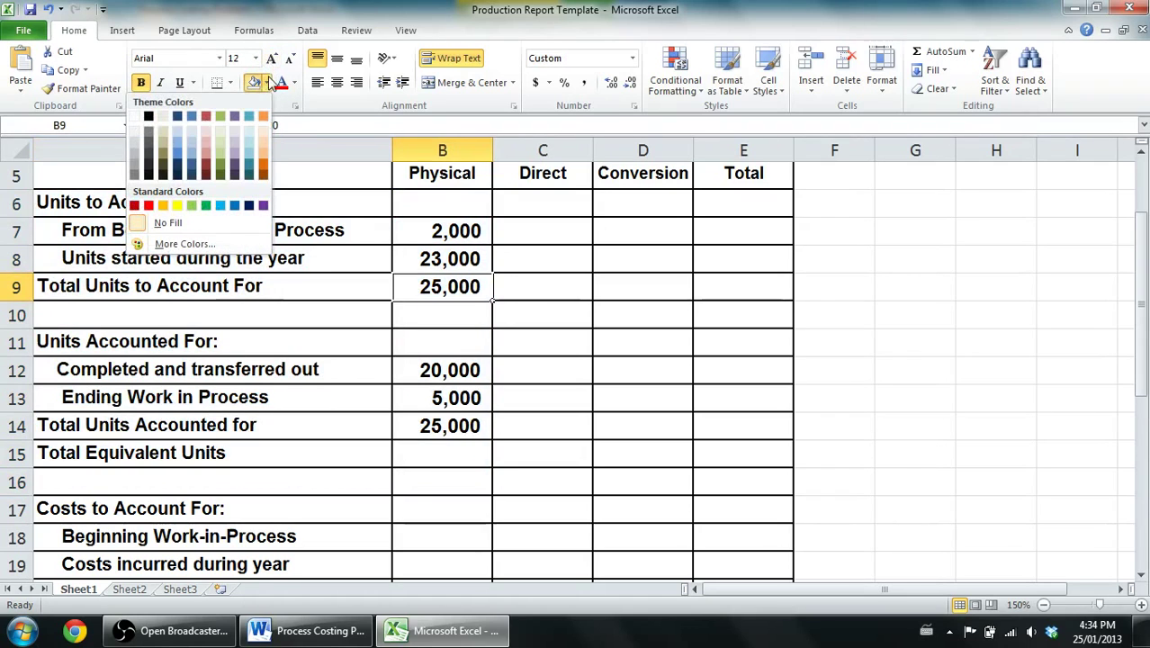
left_click(180, 206)
left_click(416, 436)
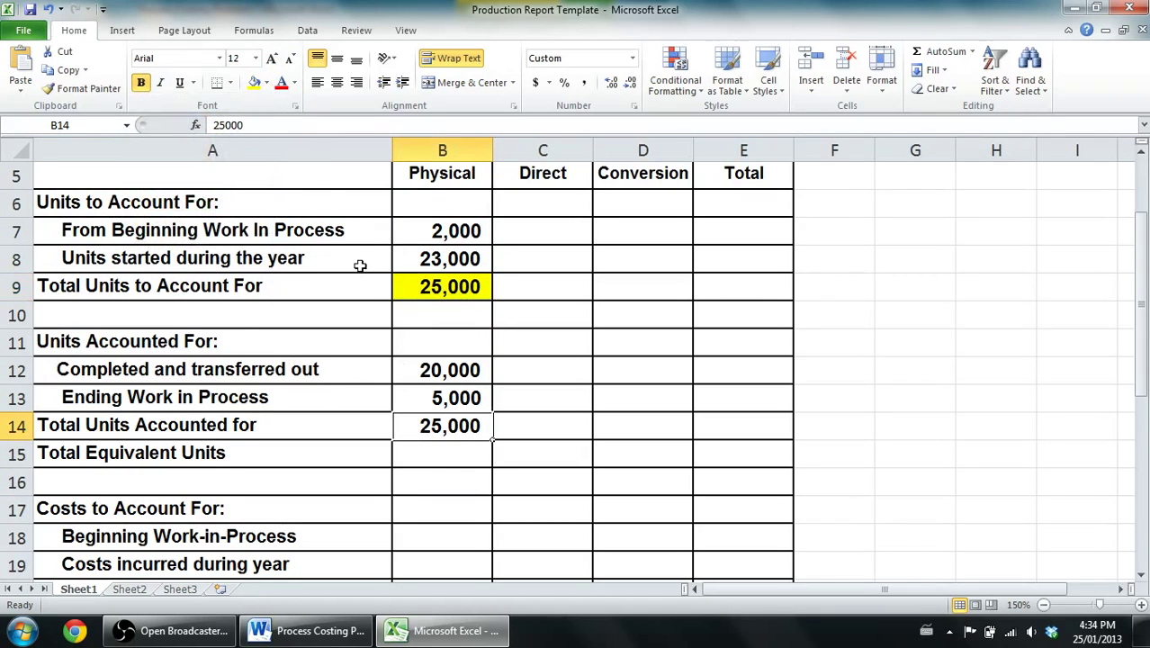
left_click(254, 82)
Clear the Completed and transferred out physical units in cell B12
left_click(409, 372)
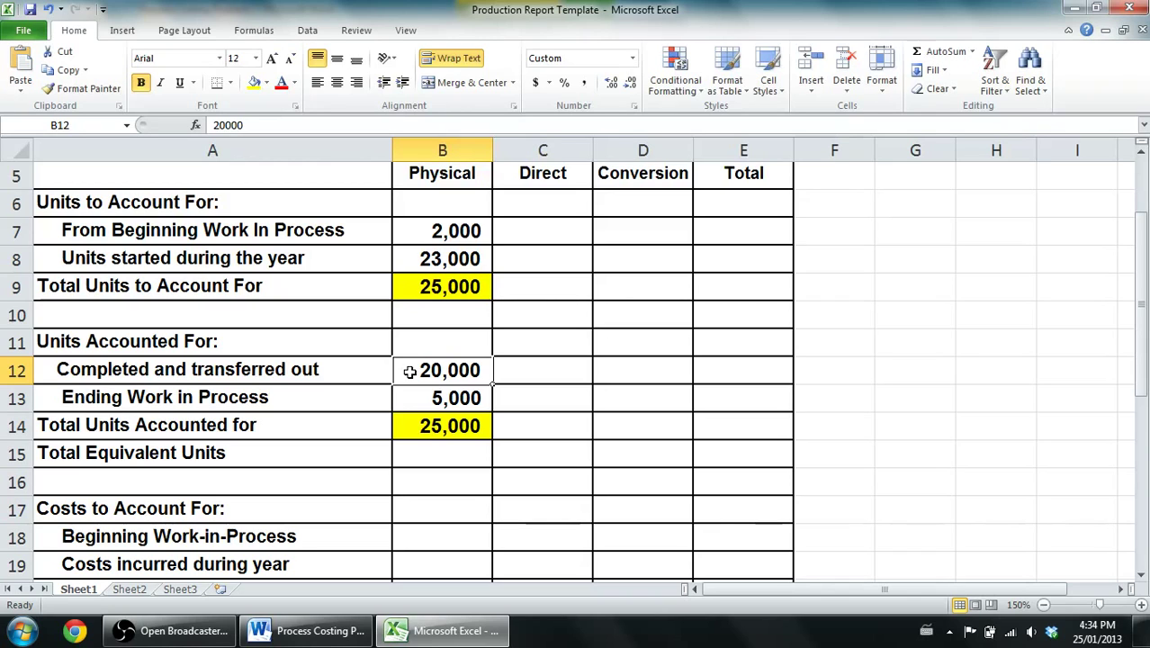
key("BackSpace")
mouse_move(303, 641)
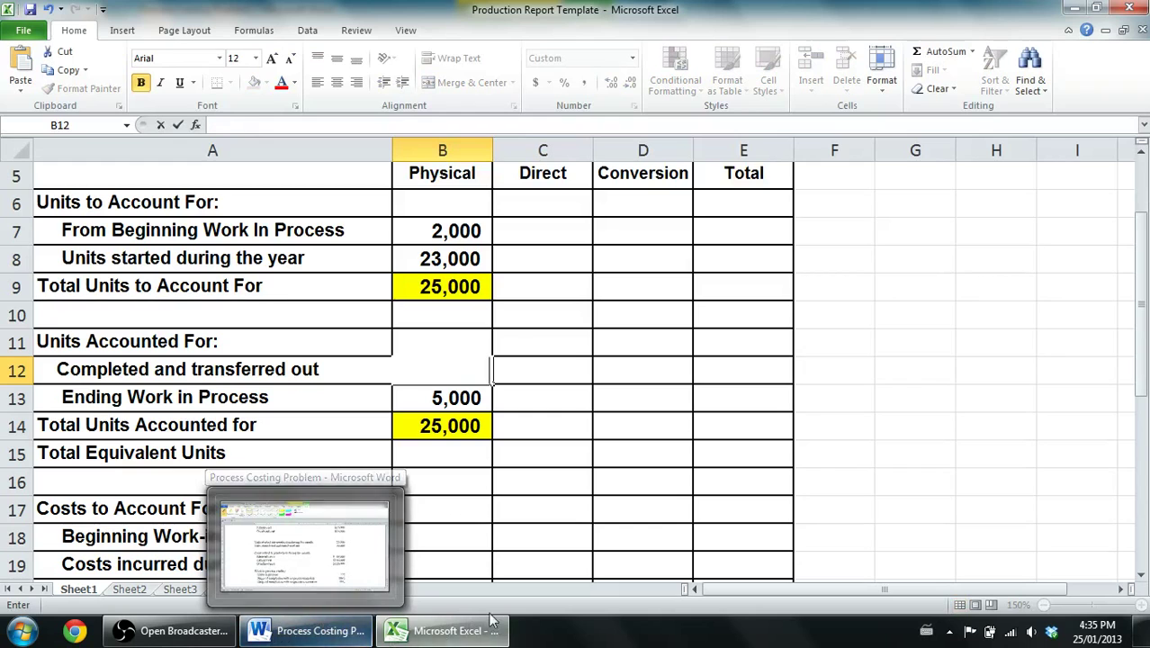
Handwrite "WIP → 10,000 units" in black ink near the top of the blank Sheet2
left_click(128, 592)
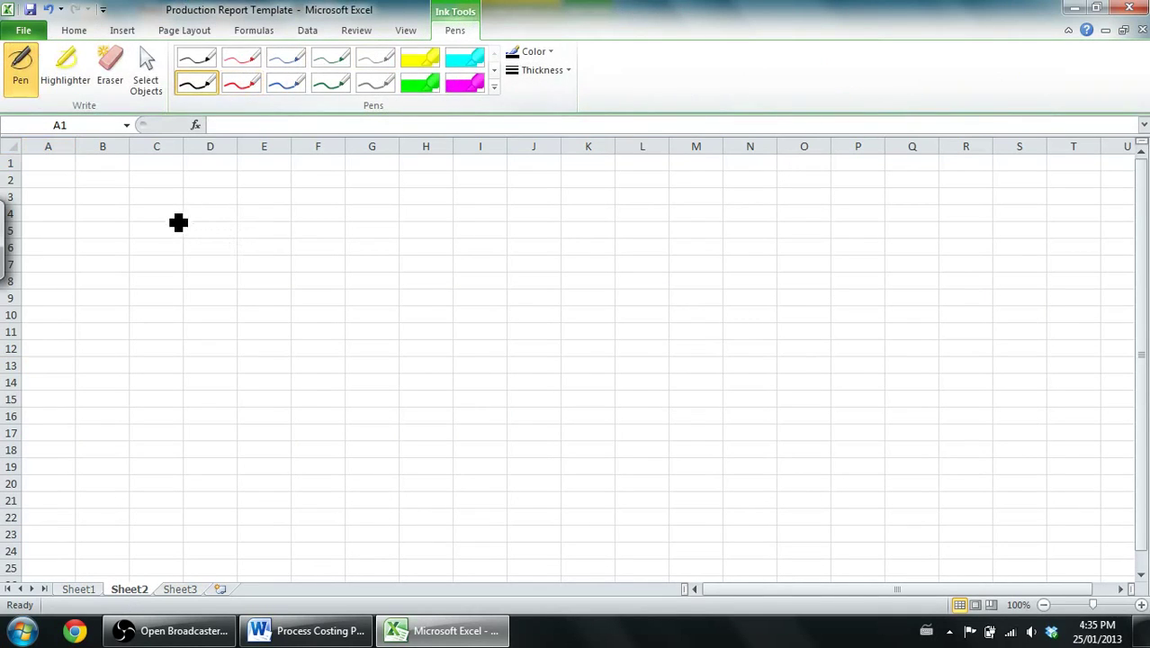
mouse_move(106, 200)
left_mouse_down()
mouse_move(128, 234)
mouse_move(160, 189)
mouse_move(159, 222)
left_mouse_up()
left_click_drag(149, 222, 173, 220)
left_click_drag(144, 193, 257, 215)
mouse_move(313, 189)
left_mouse_down()
mouse_move(315, 219)
mouse_move(330, 195)
left_mouse_up()
mouse_move(347, 224)
left_mouse_down()
mouse_move(343, 239)
mouse_move(488, 209)
left_mouse_up()
mouse_move(494, 168)
left_mouse_down()
mouse_move(497, 231)
mouse_move(518, 223)
mouse_move(522, 180)
left_mouse_up()
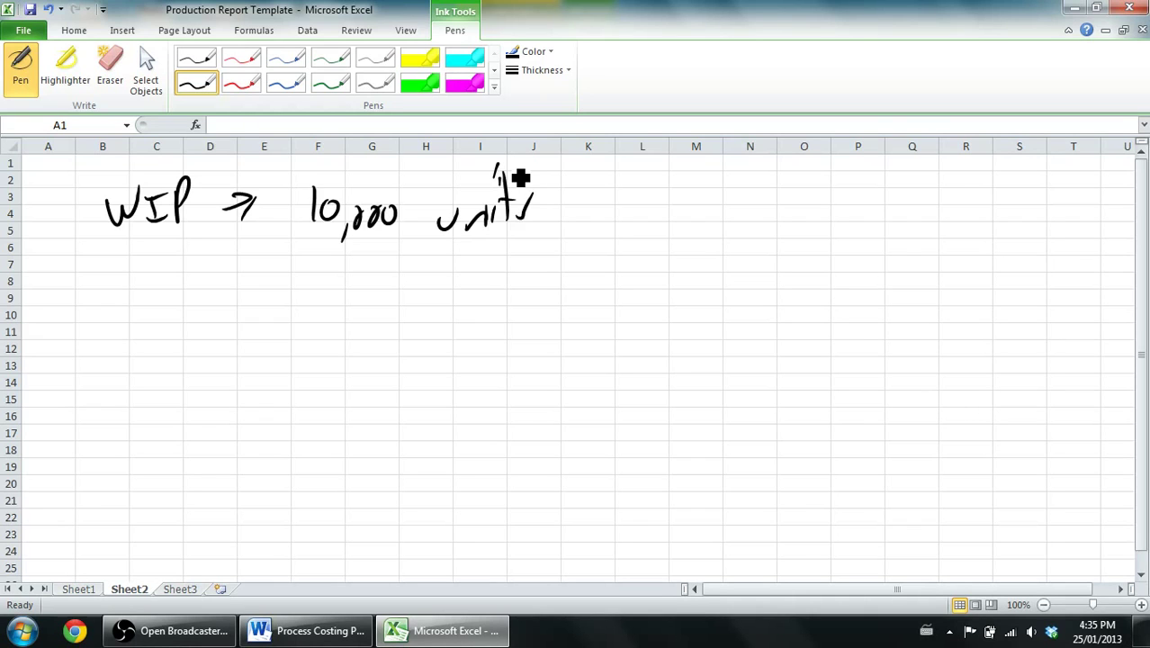
Handwrite two arrowed notes beneath the 10,000 units: "100% of the materials" and "50% in terms of DL and MOH"
mouse_move(335, 243)
left_mouse_down()
mouse_move(373, 277)
mouse_move(413, 270)
mouse_move(423, 285)
mouse_move(542, 259)
mouse_move(645, 270)
mouse_move(701, 236)
mouse_move(720, 263)
mouse_move(735, 236)
left_mouse_up()
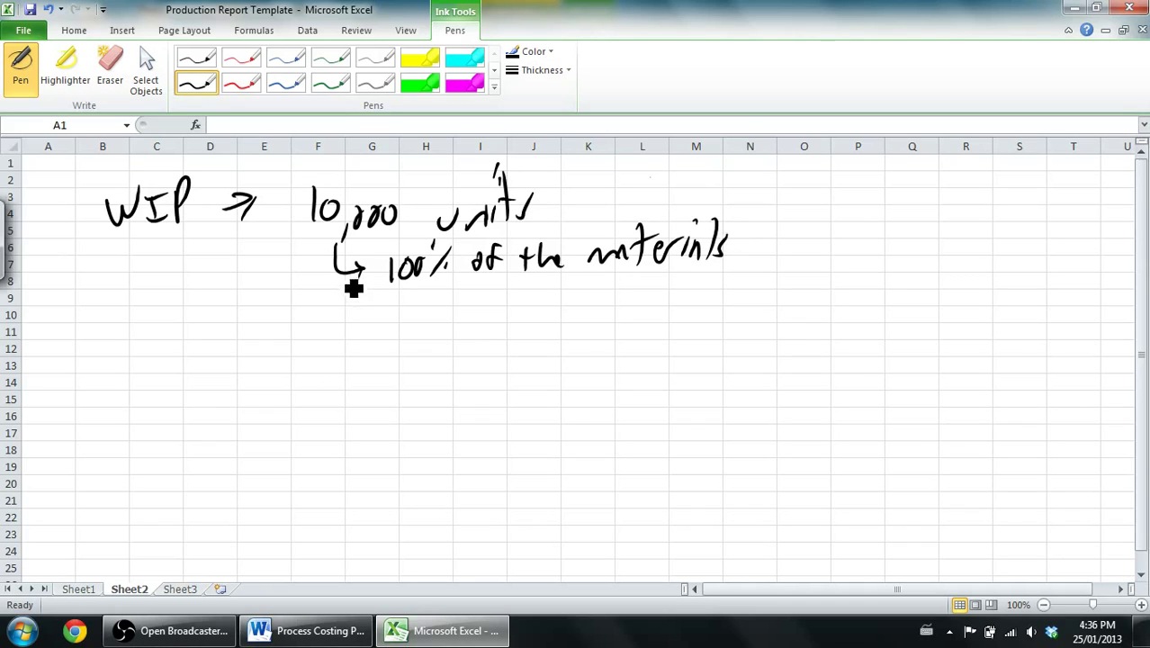
mouse_move(337, 278)
left_mouse_down()
mouse_move(363, 345)
mouse_move(442, 347)
mouse_move(470, 326)
mouse_move(542, 326)
left_mouse_up()
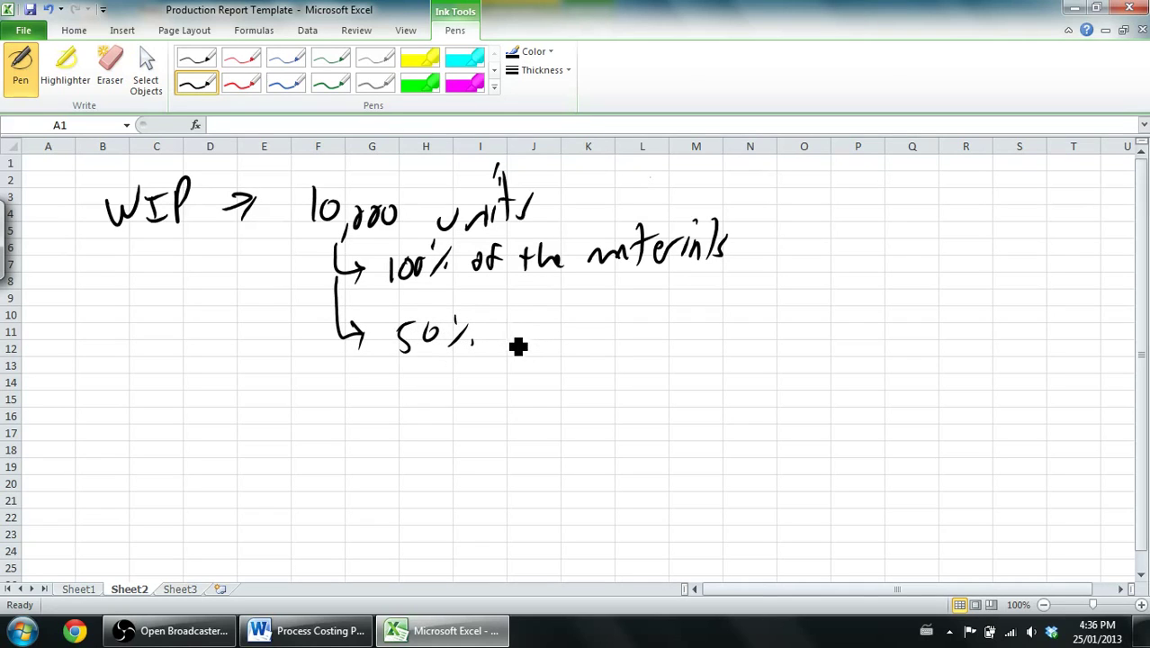
mouse_move(508, 326)
left_mouse_down()
mouse_move(509, 337)
mouse_move(536, 341)
mouse_move(588, 329)
mouse_move(629, 341)
mouse_move(709, 310)
mouse_move(819, 334)
mouse_move(911, 323)
mouse_move(930, 307)
left_mouse_up()
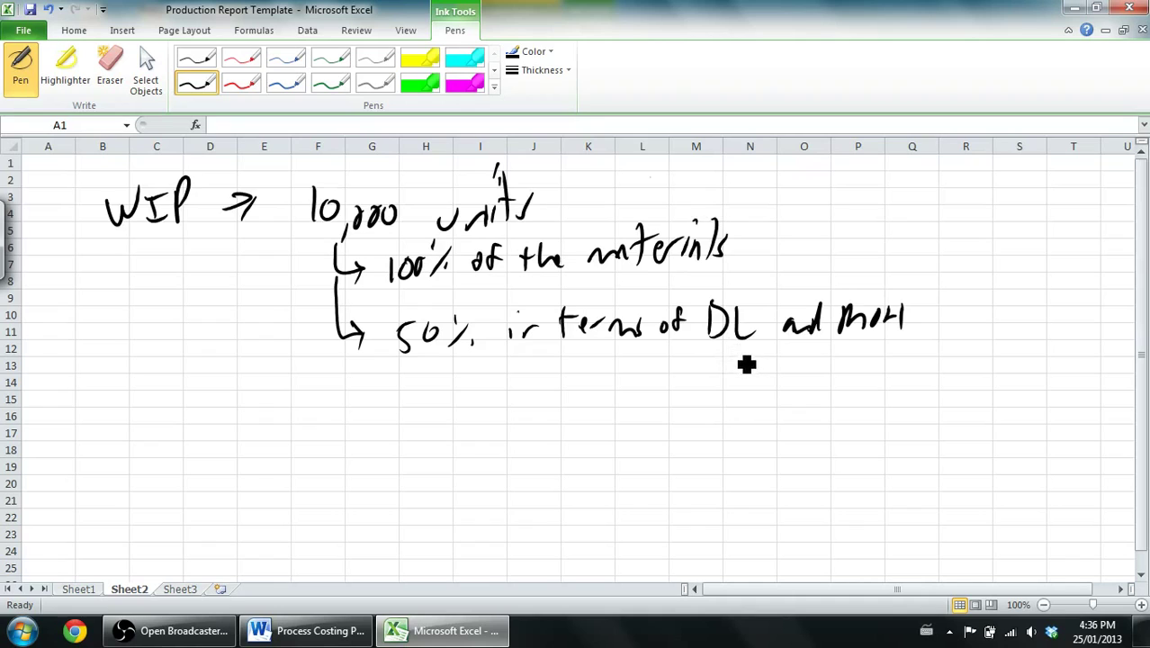
Draw a brace under "DL and MOH" with a short connecting line and label it "Conversion costs"
mouse_move(708, 347)
left_mouse_down()
mouse_move(839, 388)
mouse_move(911, 311)
left_mouse_up()
left_click_drag(801, 387, 802, 414)
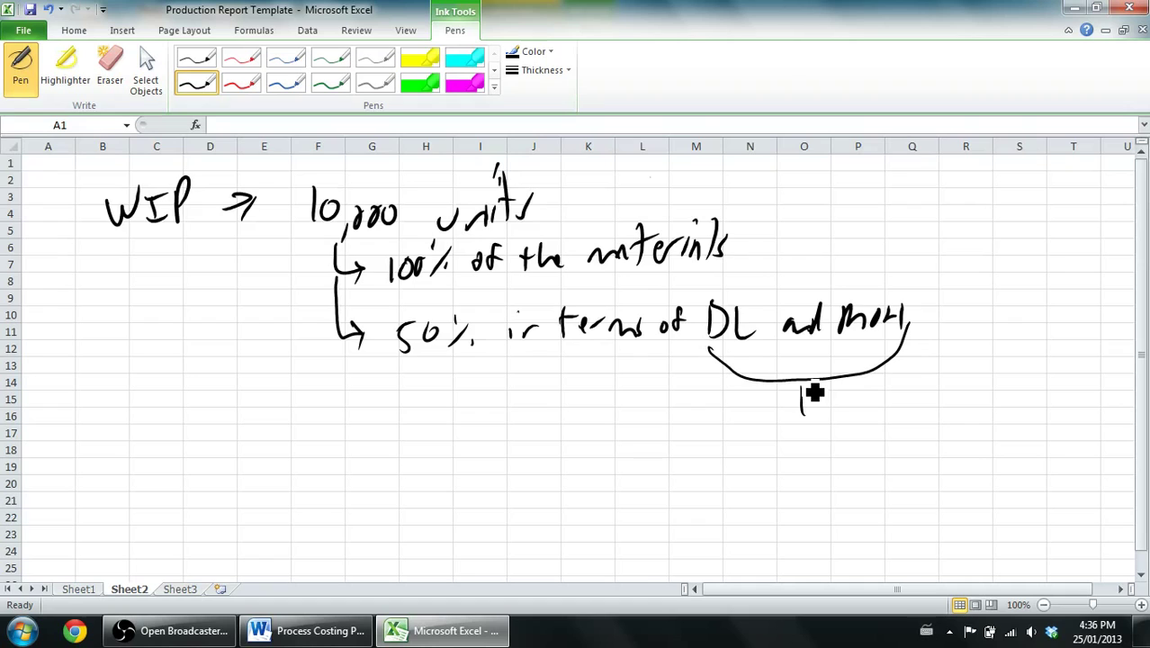
mouse_move(747, 432)
left_mouse_down()
mouse_move(753, 457)
mouse_move(771, 444)
mouse_move(885, 461)
mouse_move(924, 448)
mouse_move(947, 466)
mouse_move(967, 452)
left_mouse_up()
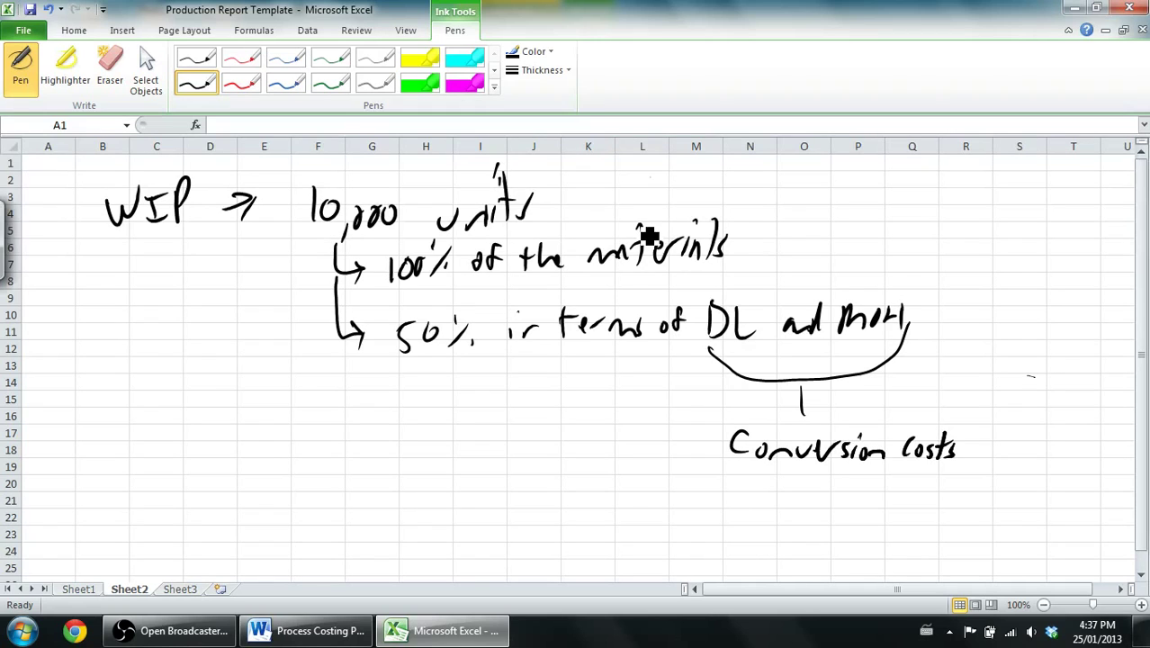
Handwrite "In terms of DM = 10,000 equivalent units" below the existing ink notes on Sheet2
mouse_move(94, 401)
left_mouse_down()
mouse_move(96, 425)
mouse_move(100, 409)
left_mouse_up()
mouse_move(90, 436)
left_mouse_down()
mouse_move(164, 401)
mouse_move(236, 425)
mouse_move(259, 403)
mouse_move(303, 415)
mouse_move(333, 404)
mouse_move(332, 416)
left_mouse_up()
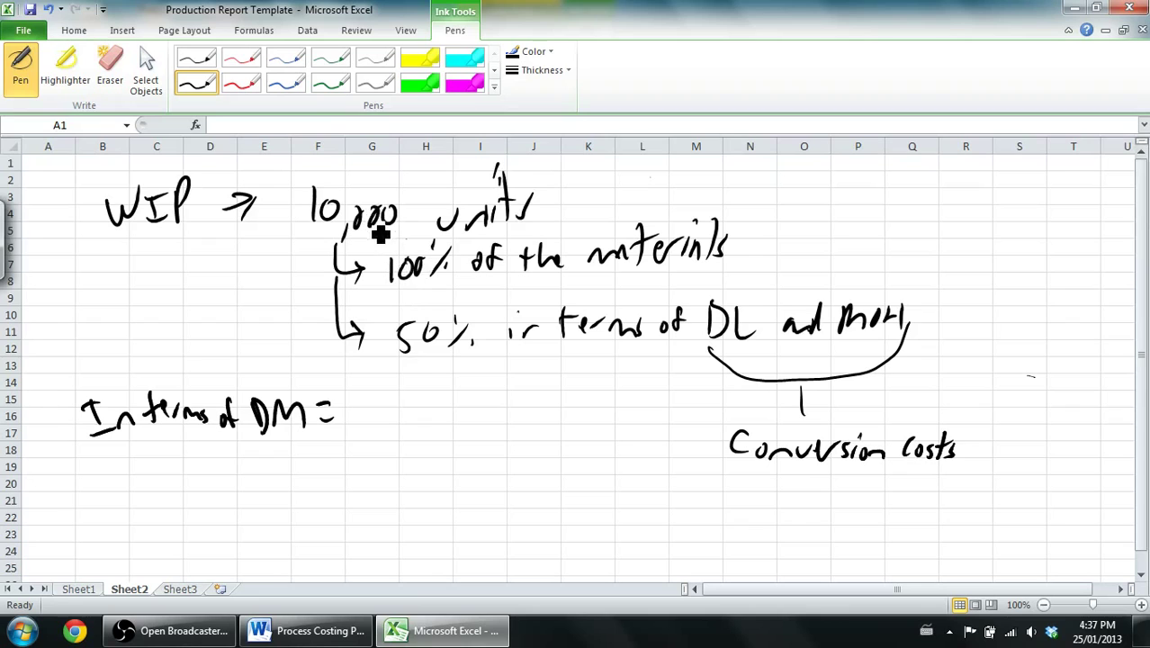
mouse_move(376, 400)
left_mouse_down()
mouse_move(418, 429)
mouse_move(547, 415)
mouse_move(575, 431)
mouse_move(668, 434)
mouse_move(675, 395)
left_mouse_up()
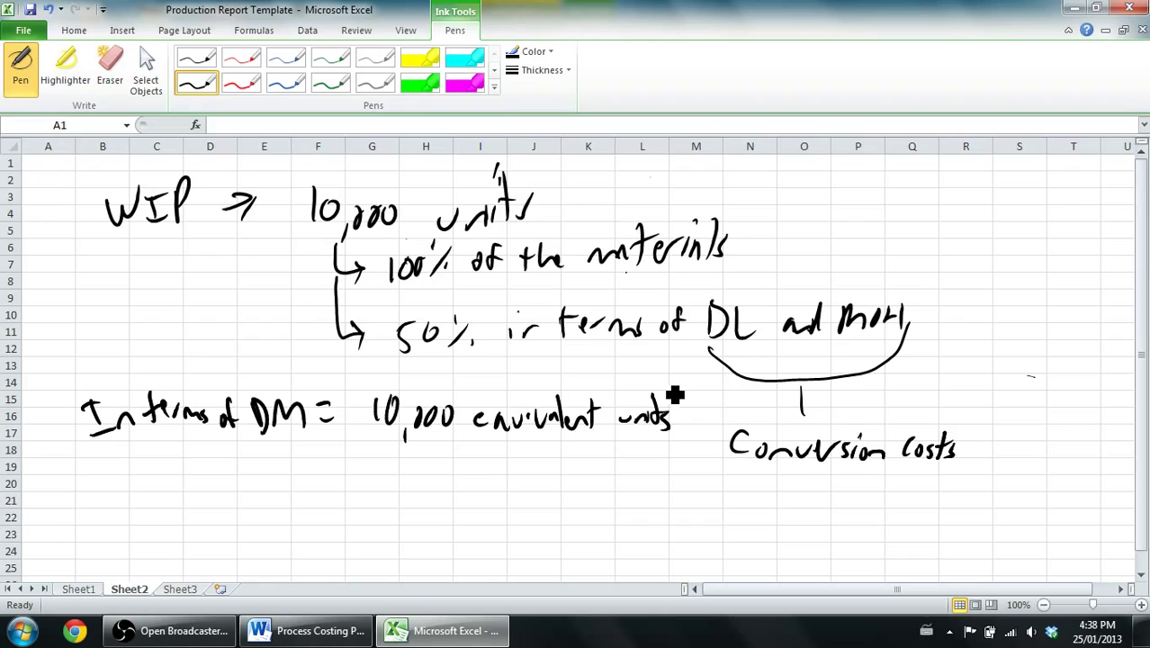
Handwrite "In terms of conversion = 10,000 * 50% = 5,000 equivalent units" beneath the DM line
mouse_move(90, 468)
left_mouse_down()
mouse_move(110, 497)
mouse_move(140, 461)
mouse_move(146, 484)
mouse_move(238, 470)
left_mouse_up()
mouse_move(176, 511)
left_mouse_down()
mouse_move(191, 526)
mouse_move(260, 524)
mouse_move(315, 496)
left_mouse_up()
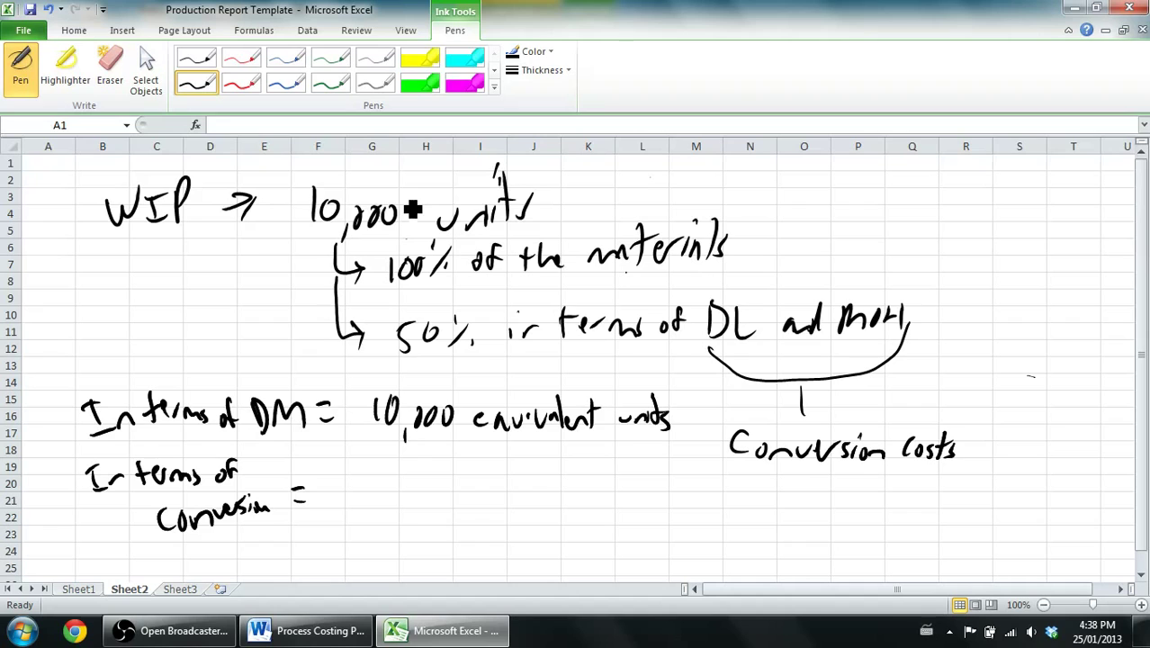
mouse_move(325, 470)
left_mouse_down()
mouse_move(326, 504)
mouse_move(437, 477)
mouse_move(527, 492)
mouse_move(527, 509)
mouse_move(545, 479)
left_mouse_up()
mouse_move(555, 477)
left_mouse_down()
mouse_move(639, 491)
mouse_move(657, 480)
mouse_move(701, 488)
mouse_move(726, 470)
mouse_move(729, 490)
left_mouse_up()
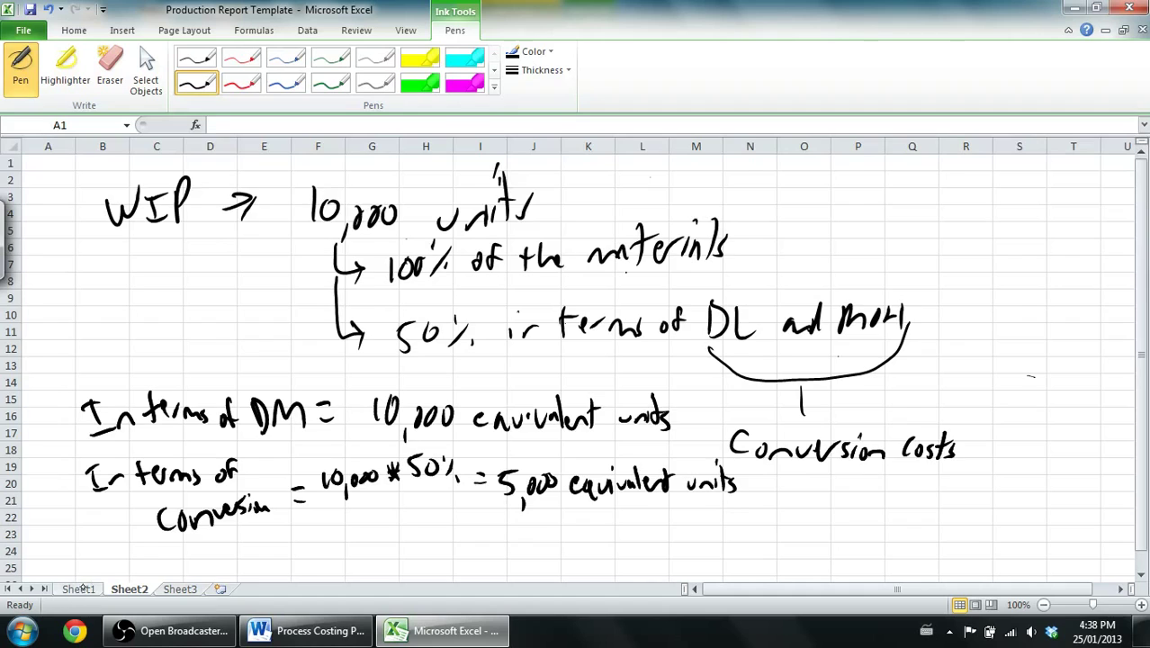
Return to Sheet1 and enter 20,000 as the Completed and transferred out physical units in B12
left_click(78, 588)
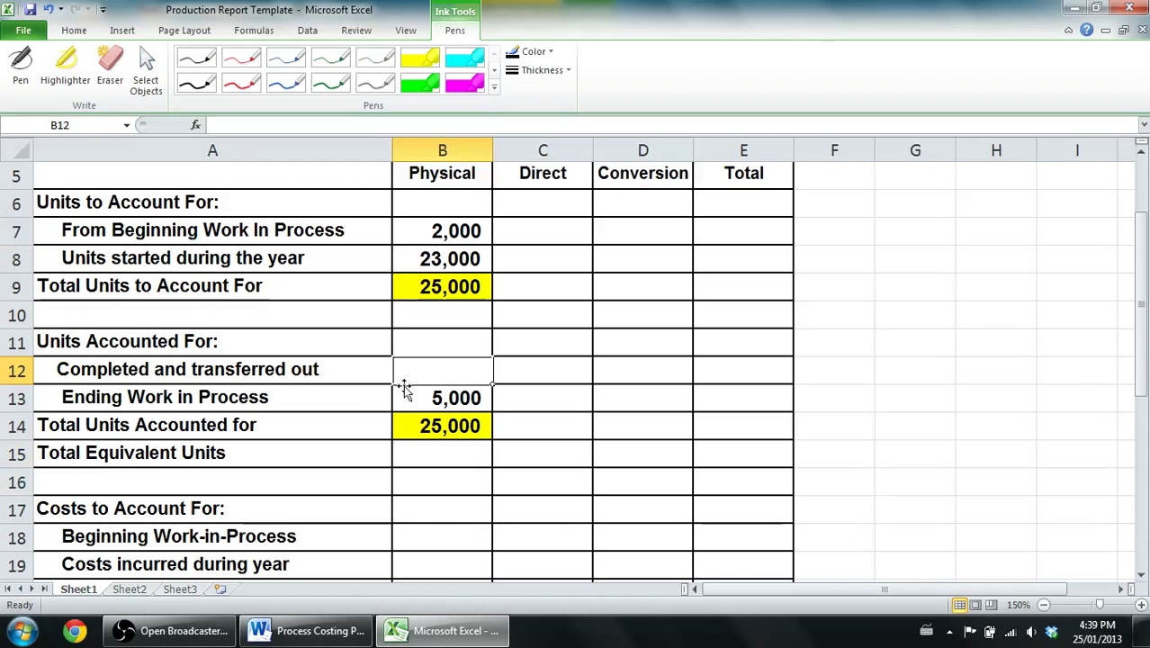
left_click(457, 388)
left_click(469, 352)
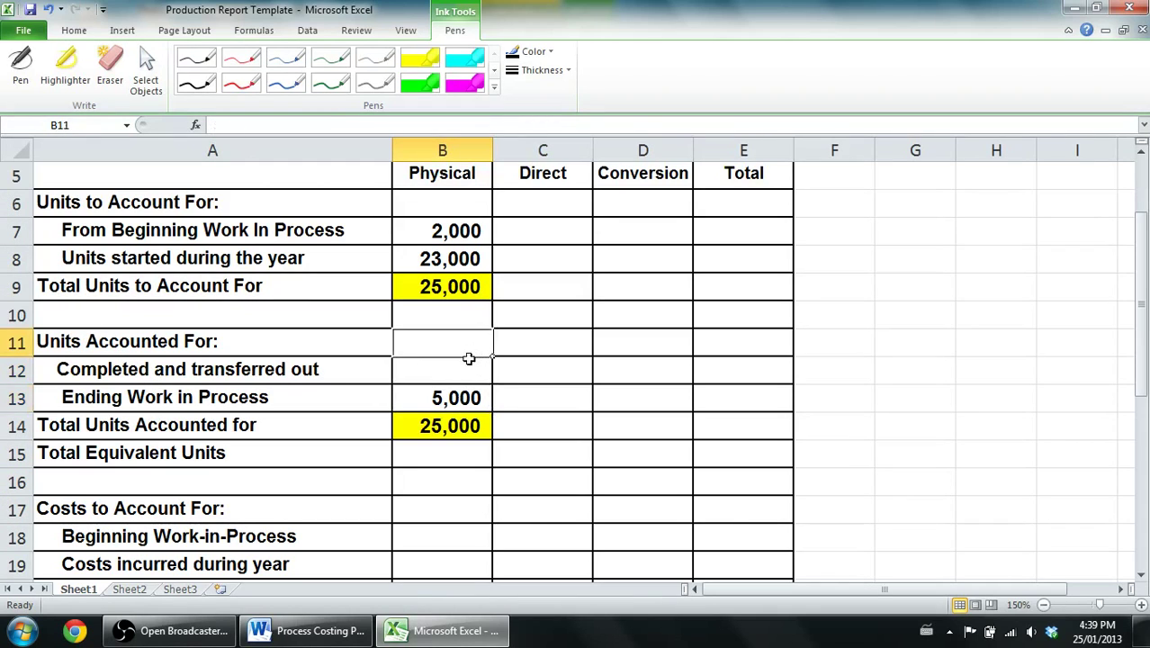
left_click(470, 363)
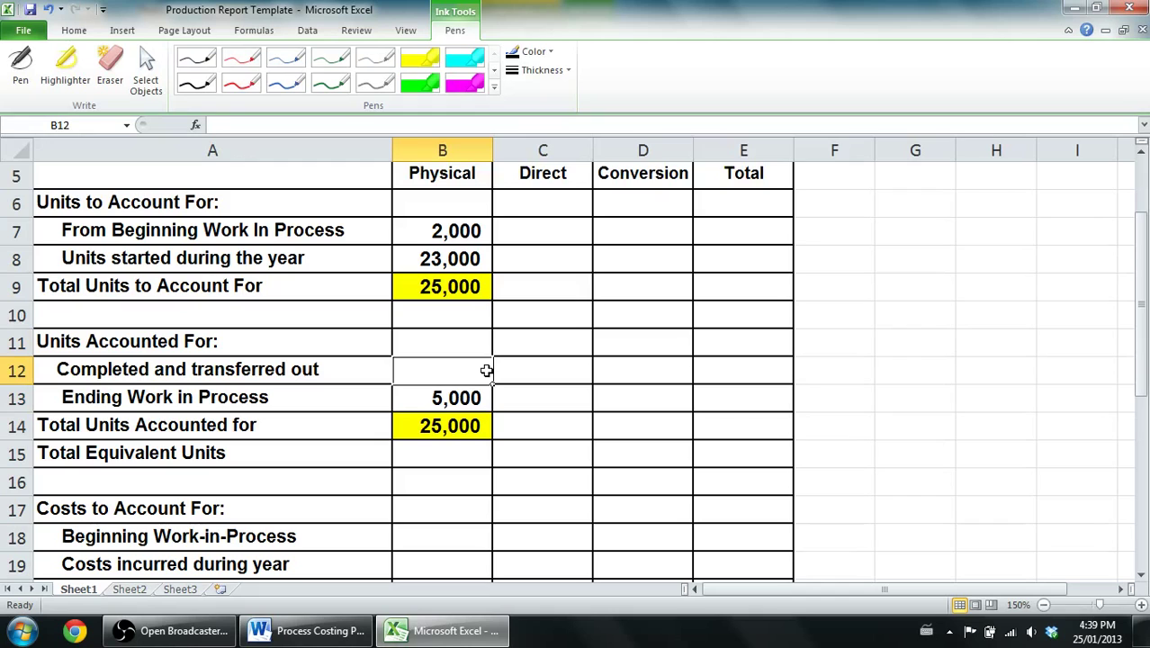
type("20,000")
key("Return")
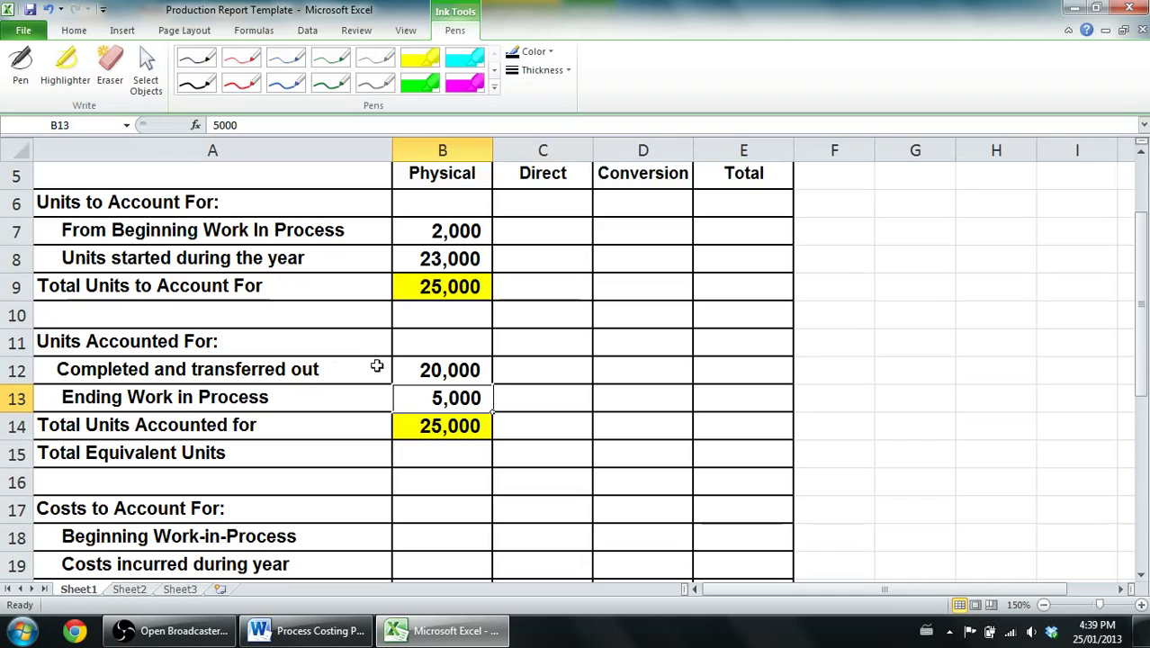
Increase the height of row 5 so the two-line column headings show in full
left_click(423, 371)
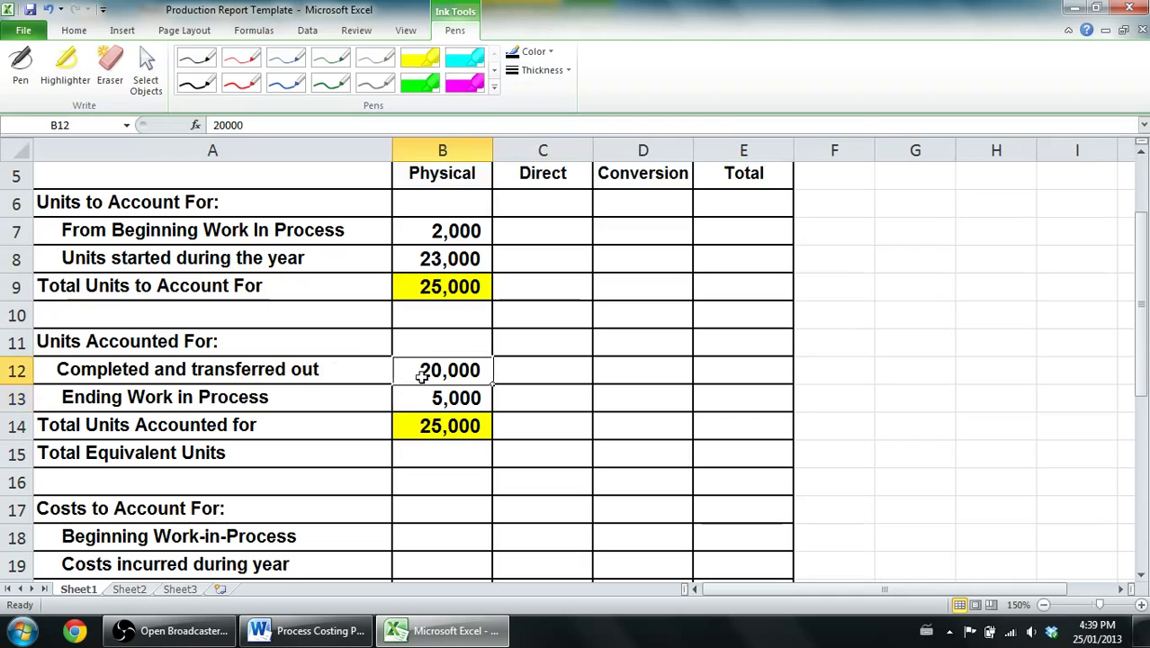
left_click(498, 366)
key("Up")
key("Up")
key("Up")
key("Up")
key("Up")
key("Up")
key("Up")
key("Up")
key("Up")
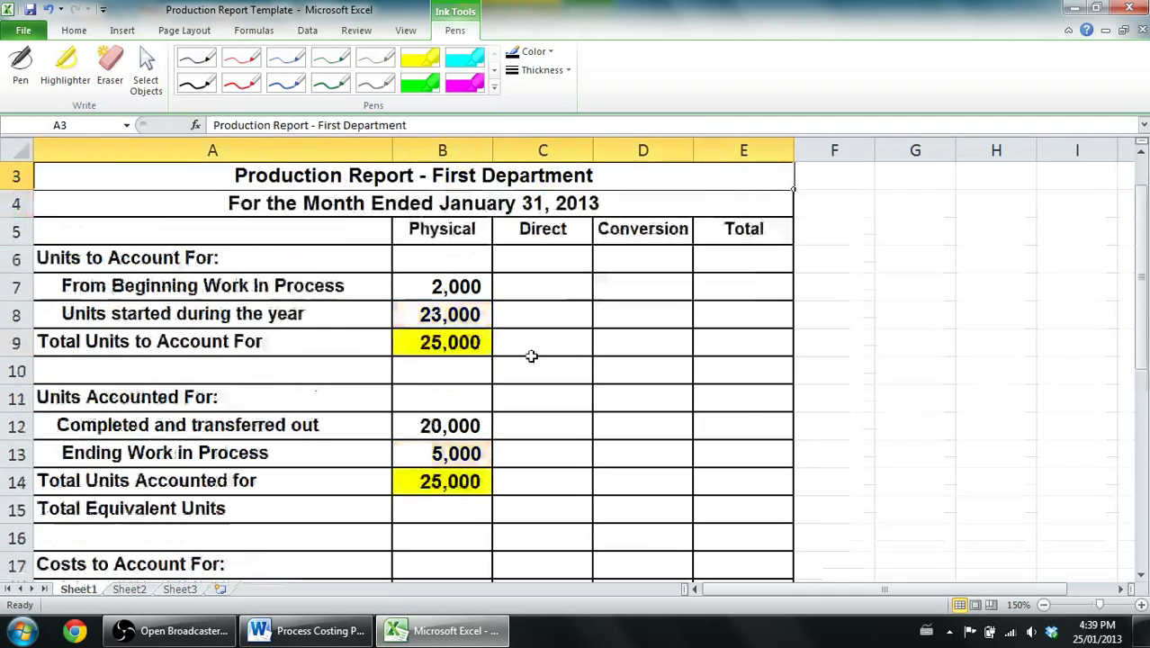
key("Down")
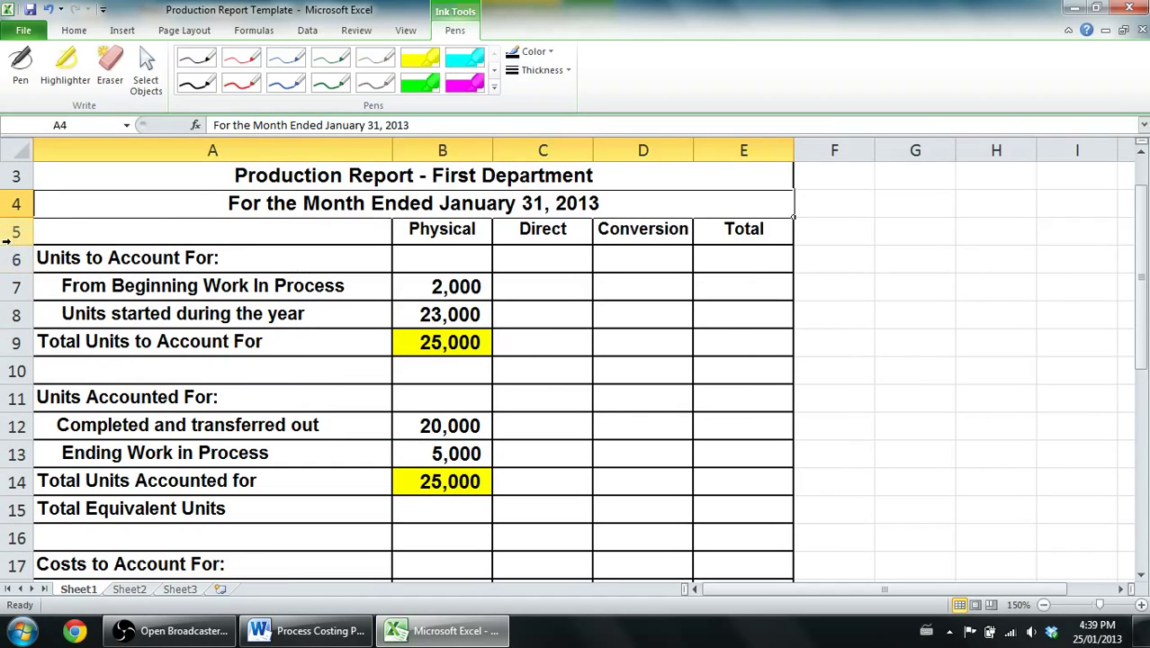
left_click_drag(7, 243, 8, 263)
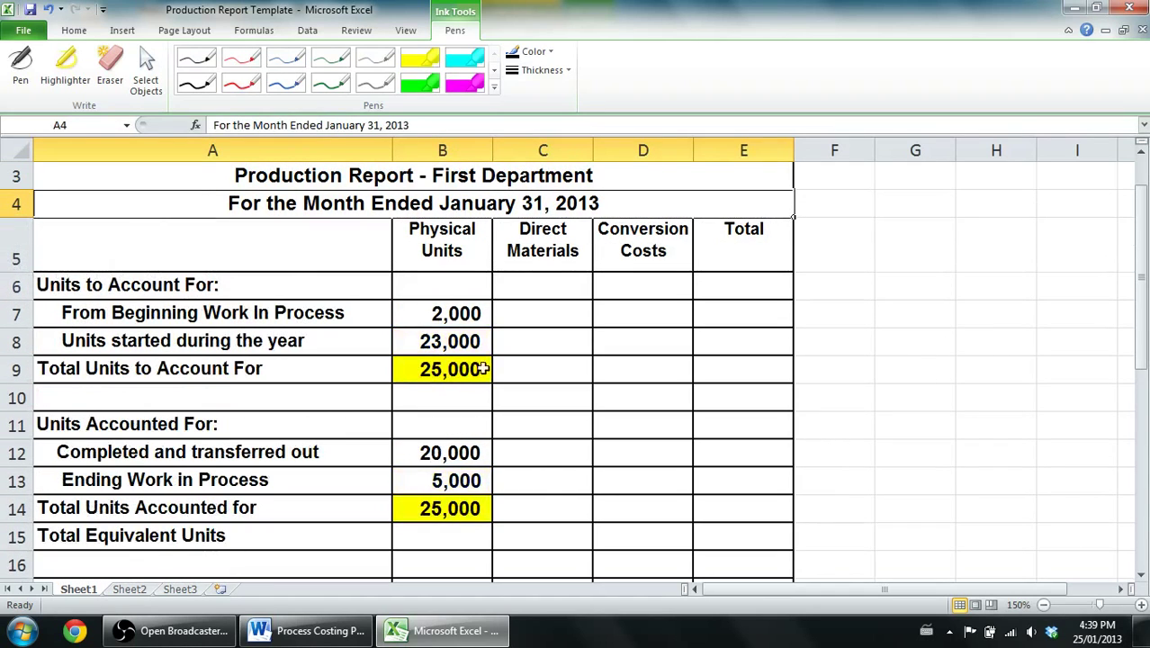
Enter 20,000 for Completed and transferred out under both Direct Materials (C12) and Conversion Costs (D12)
left_click(545, 478)
key("Up")
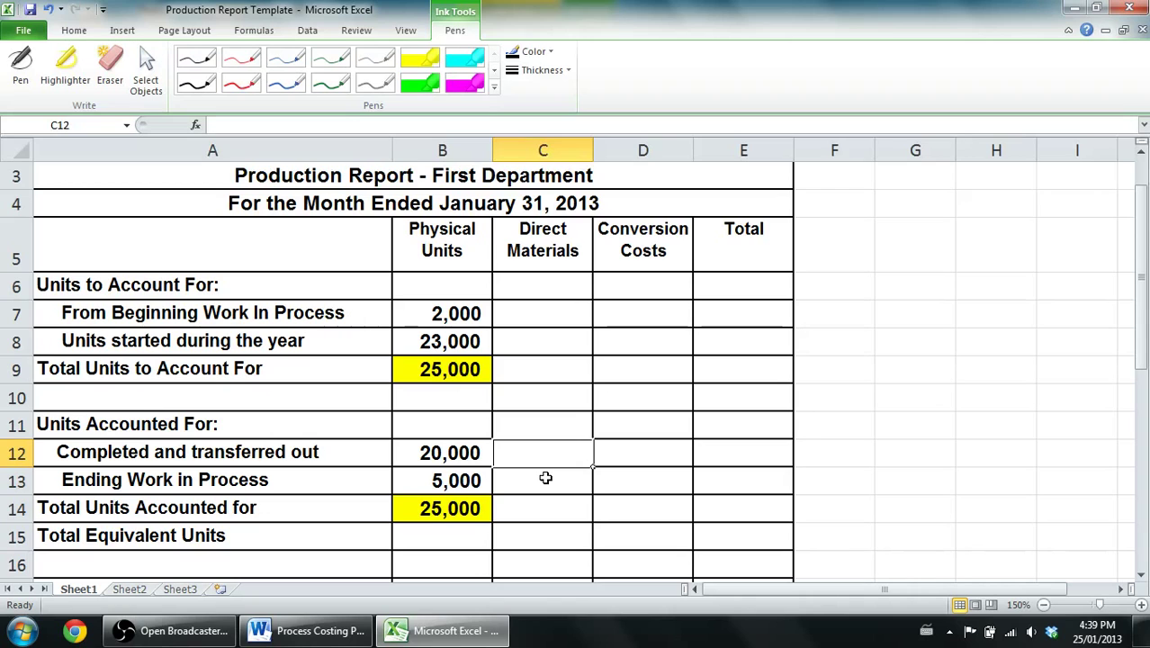
type("20,000")
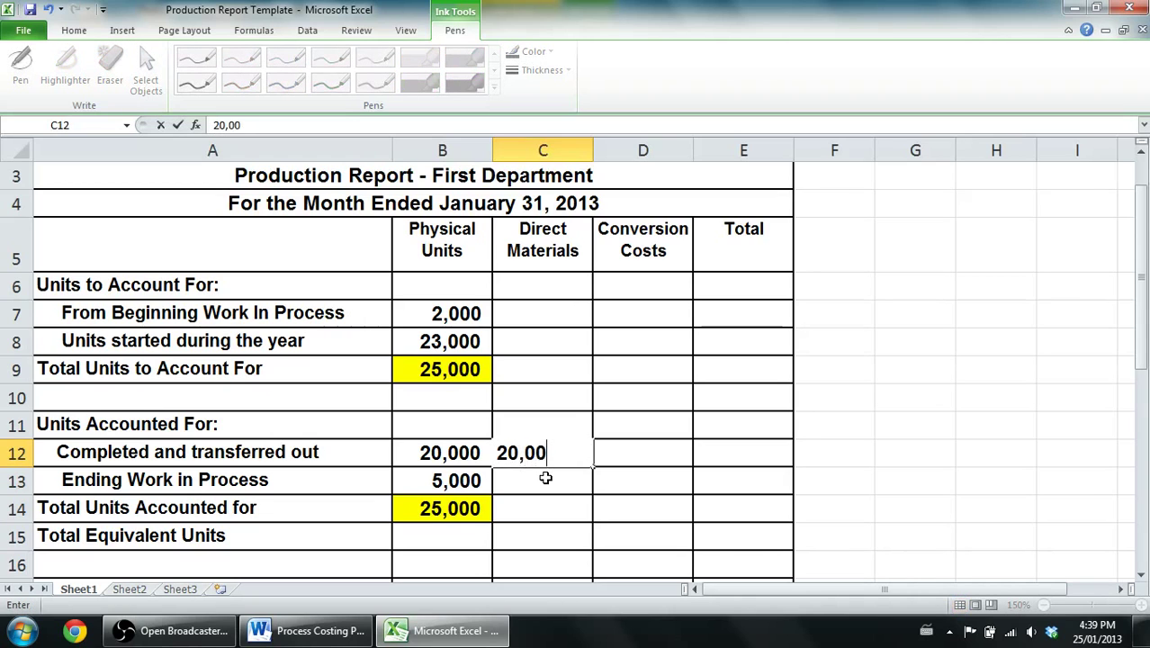
key("Tab")
type("20,000")
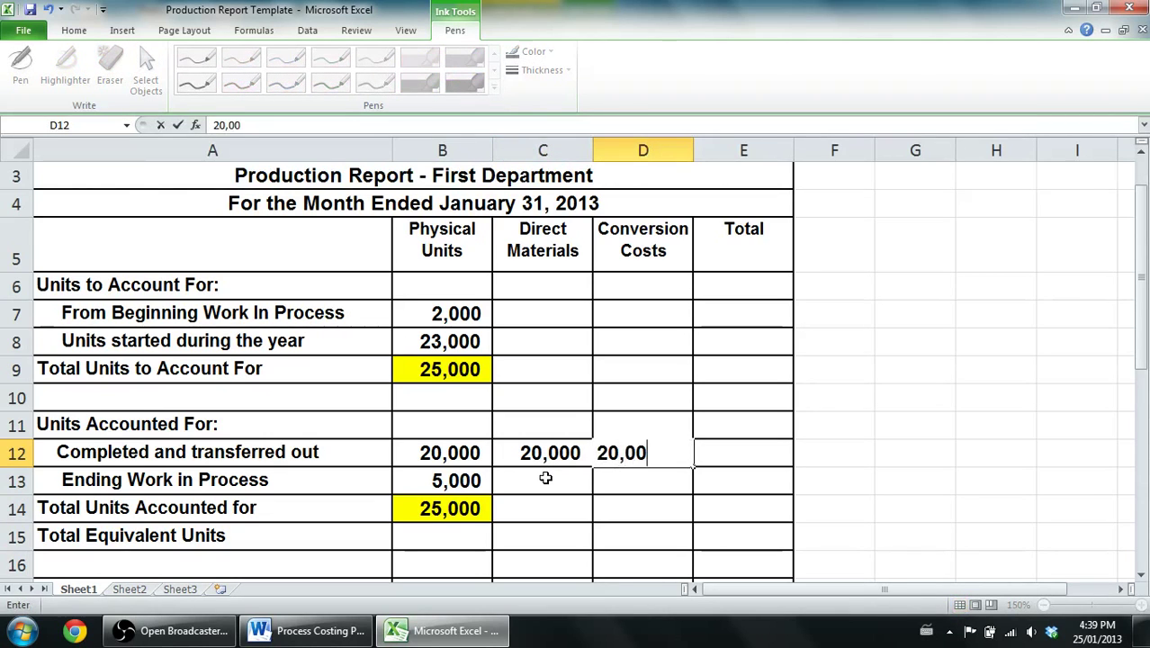
key("Return")
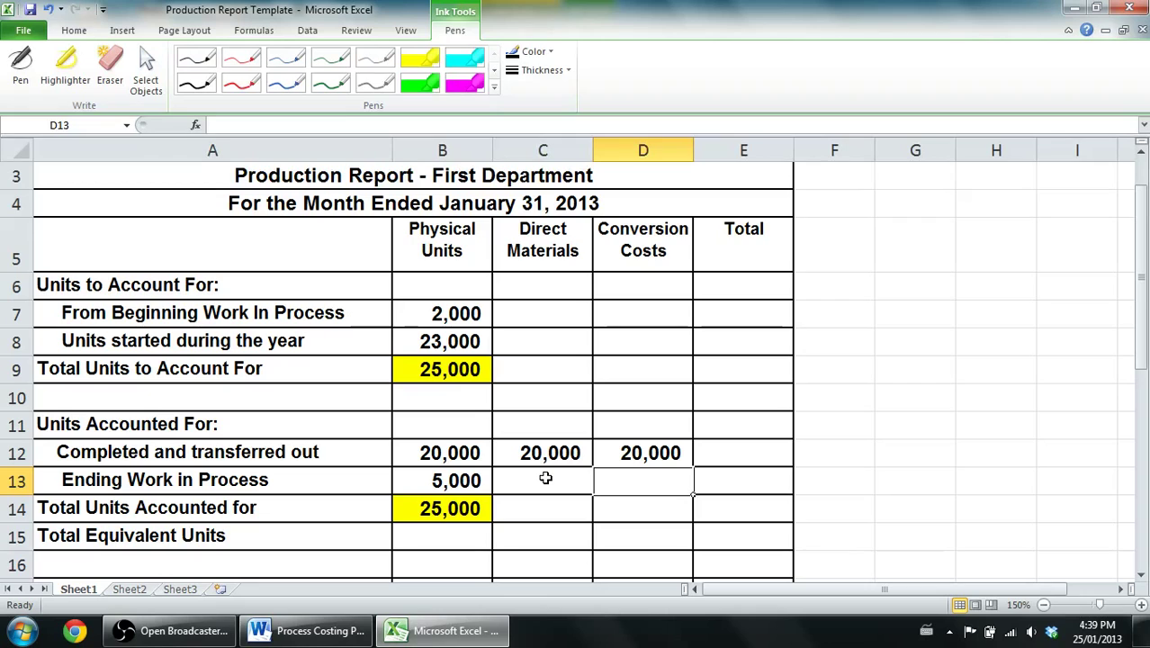
Check the ending WIP materials completion stage in the Word problem, and enter =5000*80% in C13 of the Excel report
left_click(545, 478)
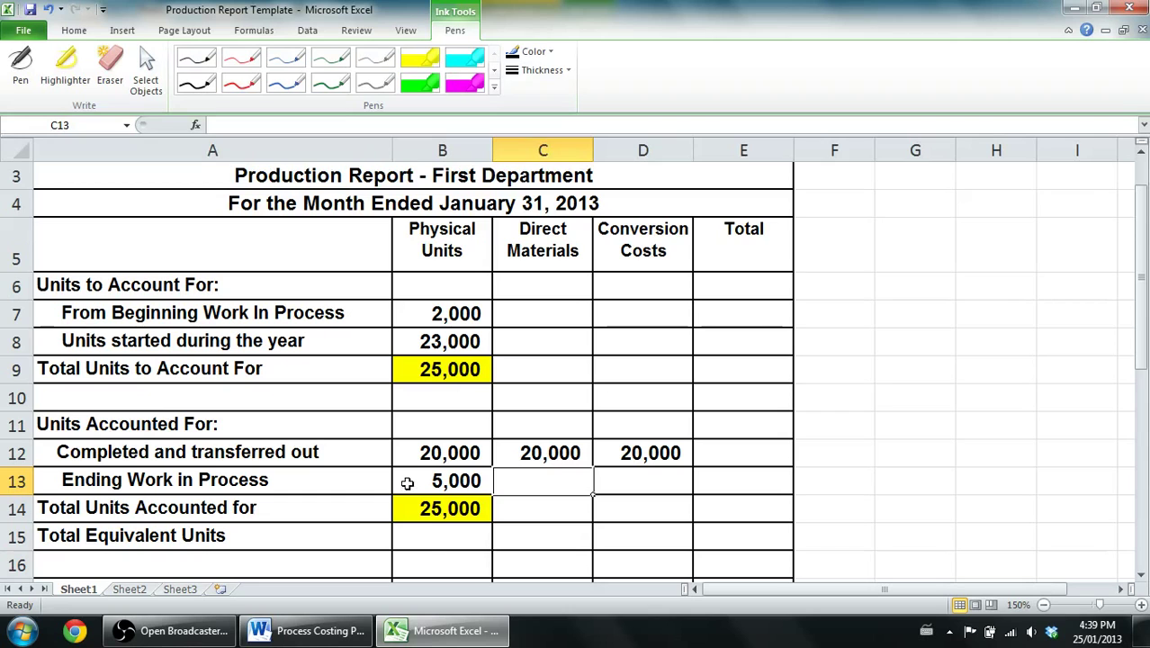
left_click(342, 633)
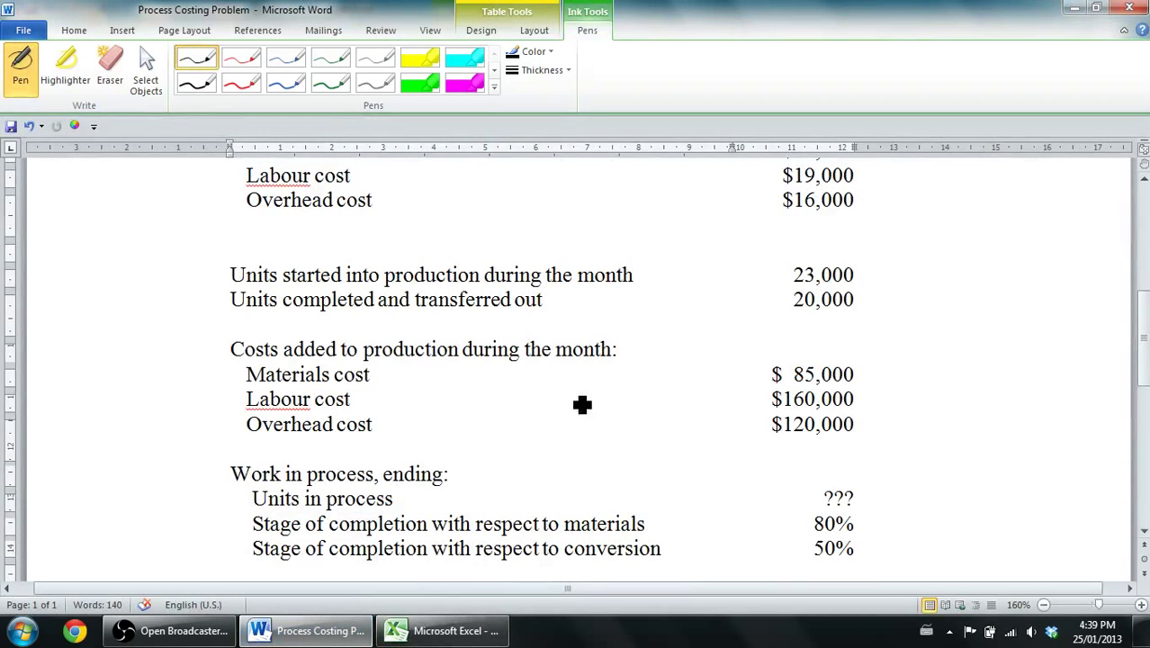
left_click(1142, 531)
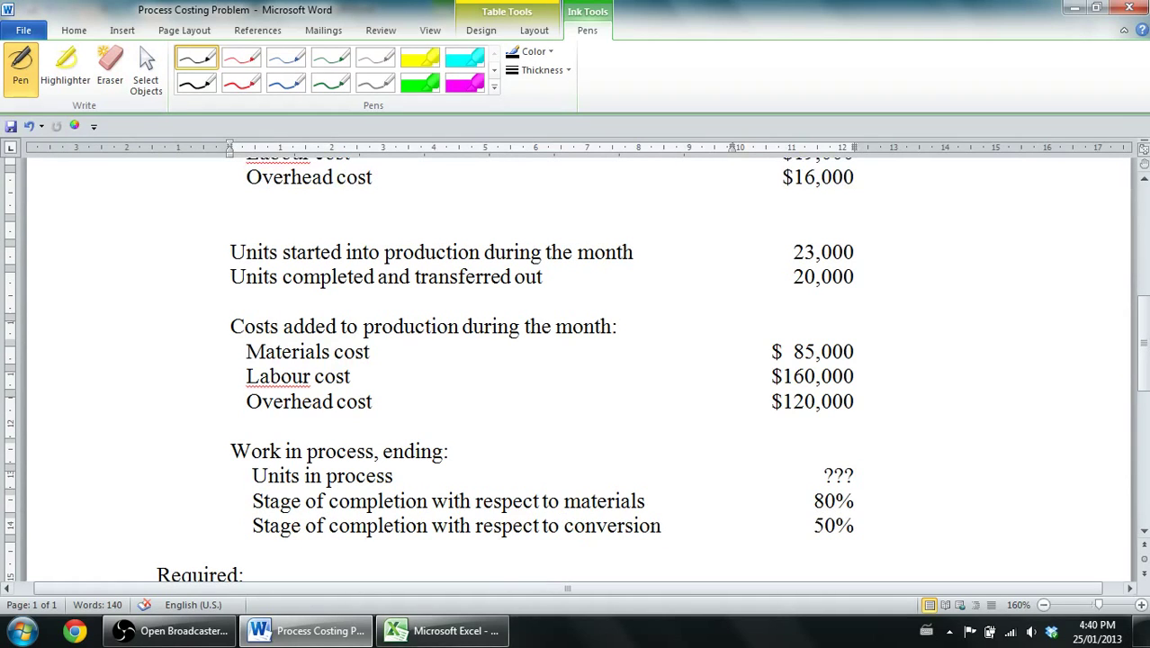
left_click(442, 631)
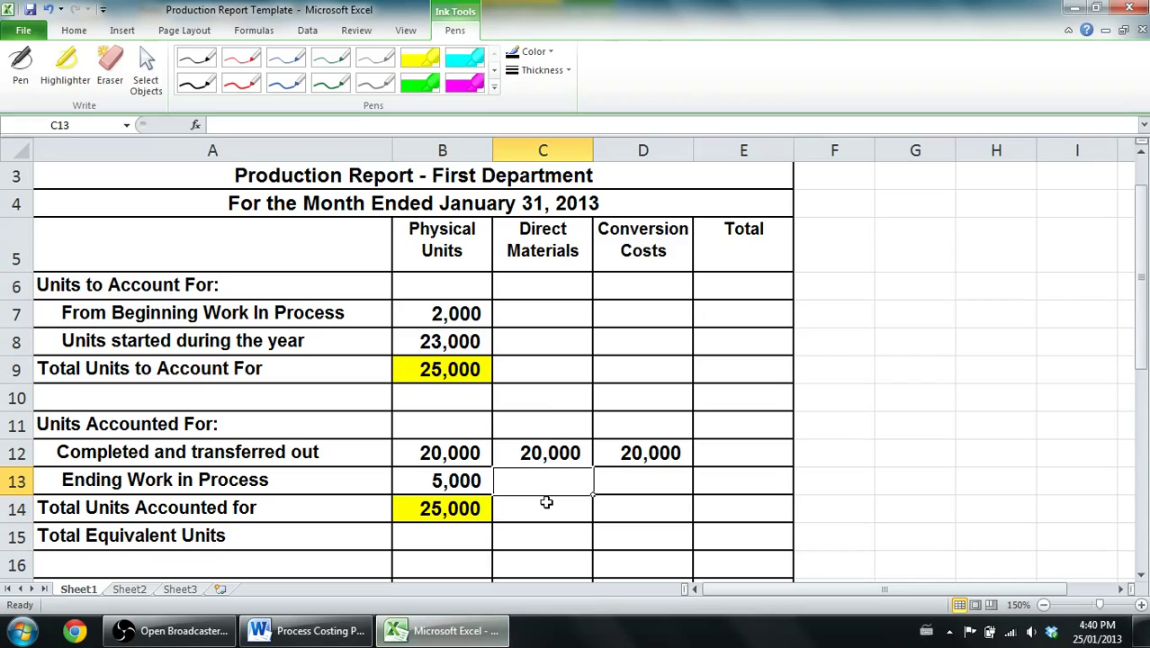
type("=")
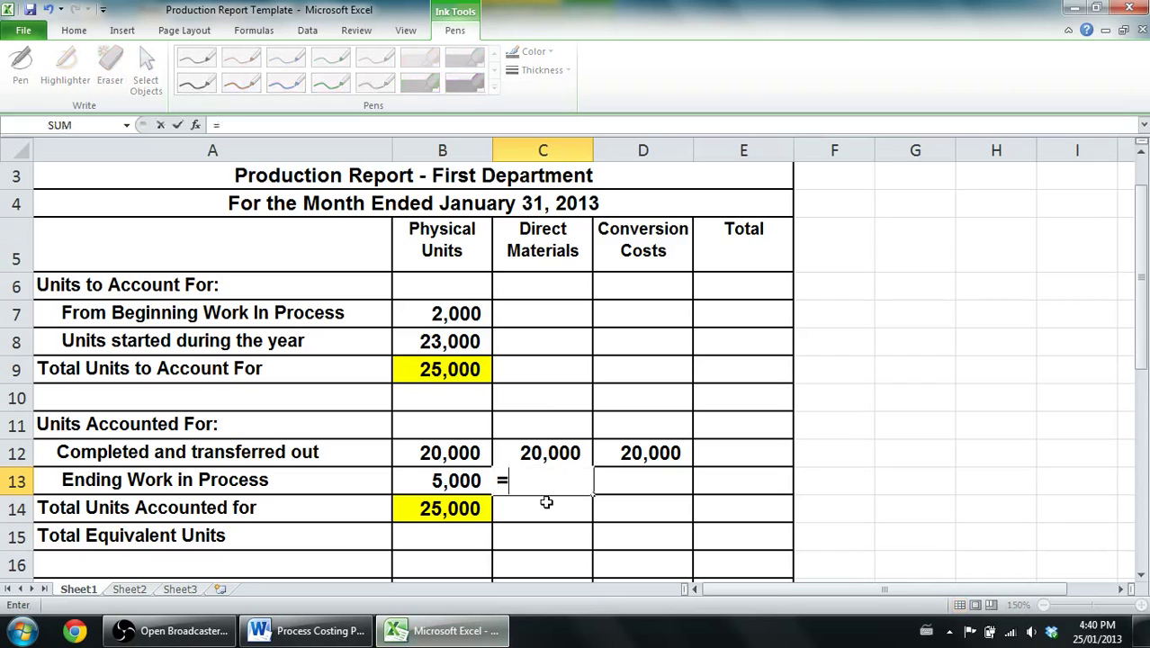
type("5000*80%")
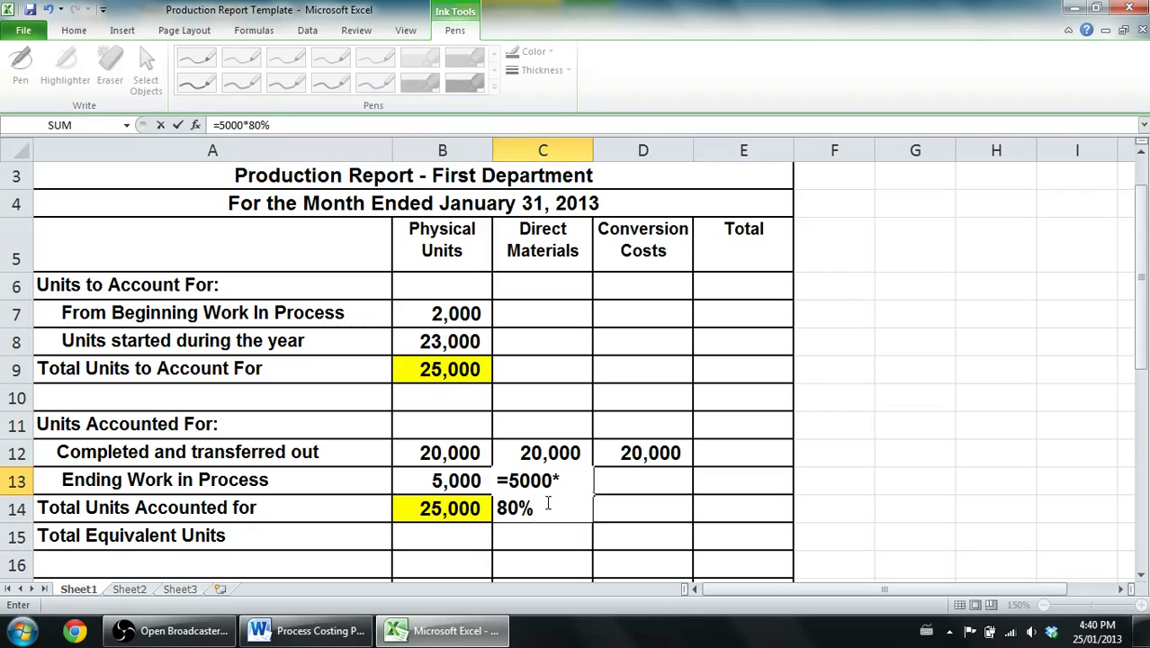
key("Return")
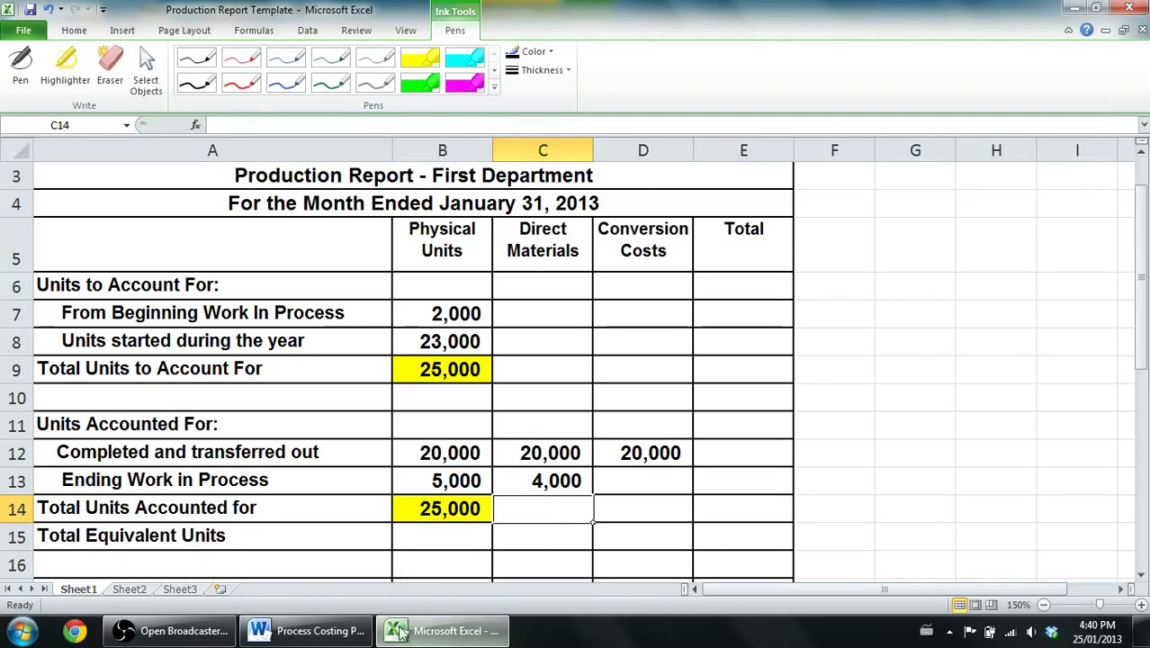
Check the ending WIP conversion completion stage in the Word problem, and enter =5000*50% in D13 of the Excel report
left_click(306, 630)
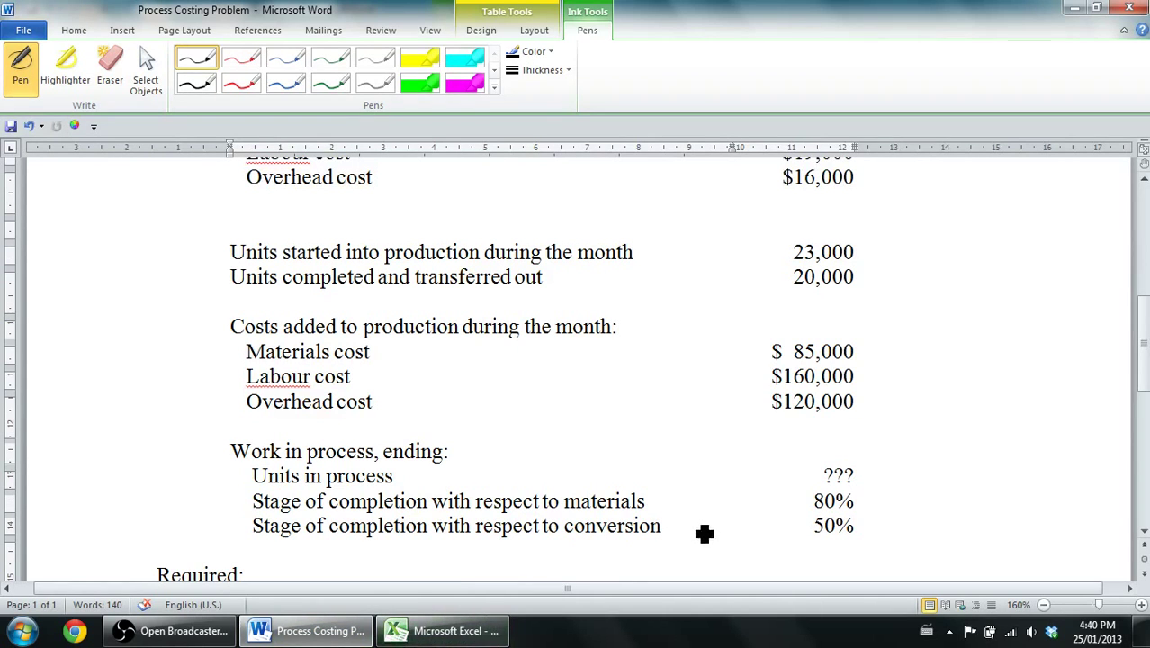
left_click(443, 631)
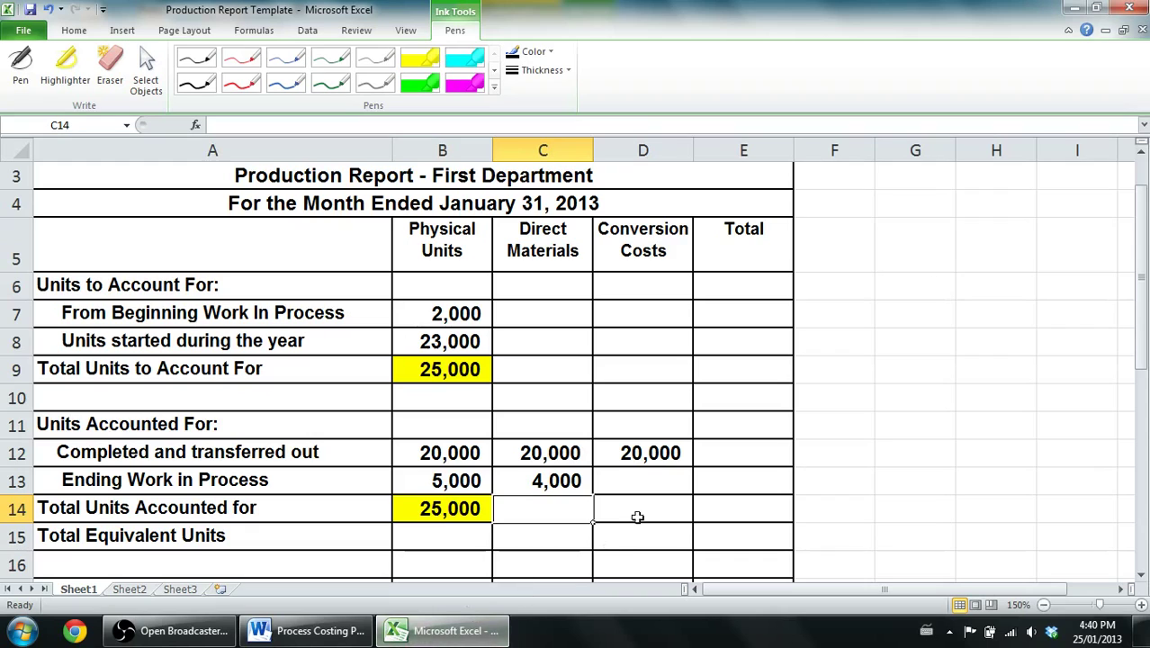
left_click(661, 478)
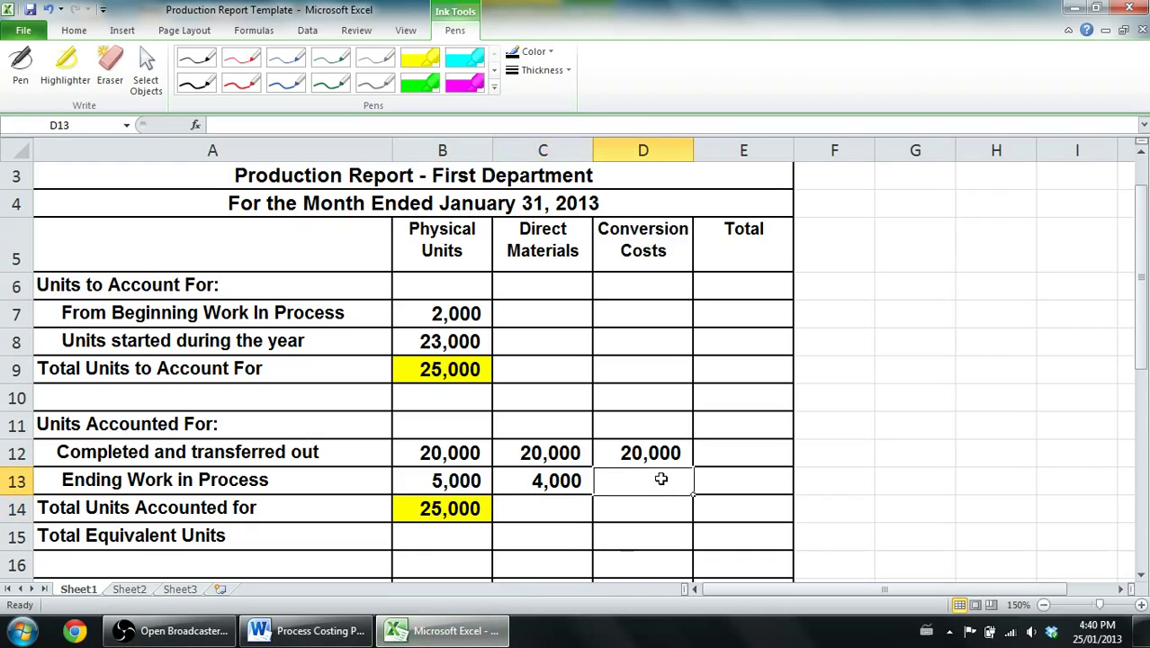
type("5000")
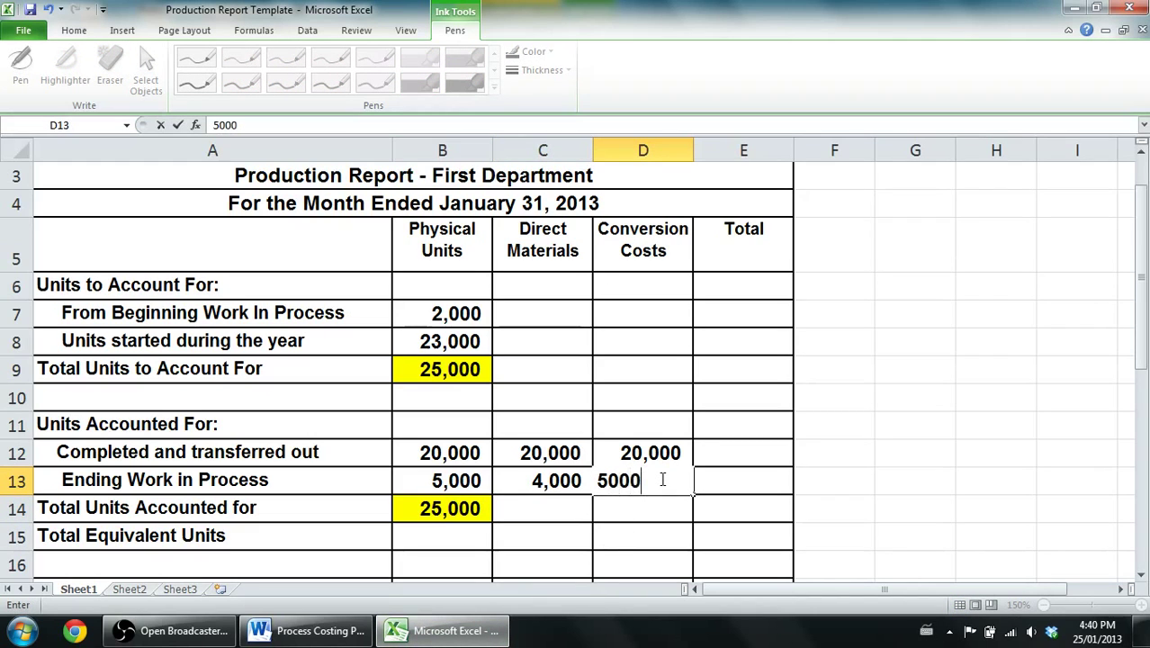
key("BackSpace")
key("BackSpace")
key("BackSpace")
key("BackSpace")
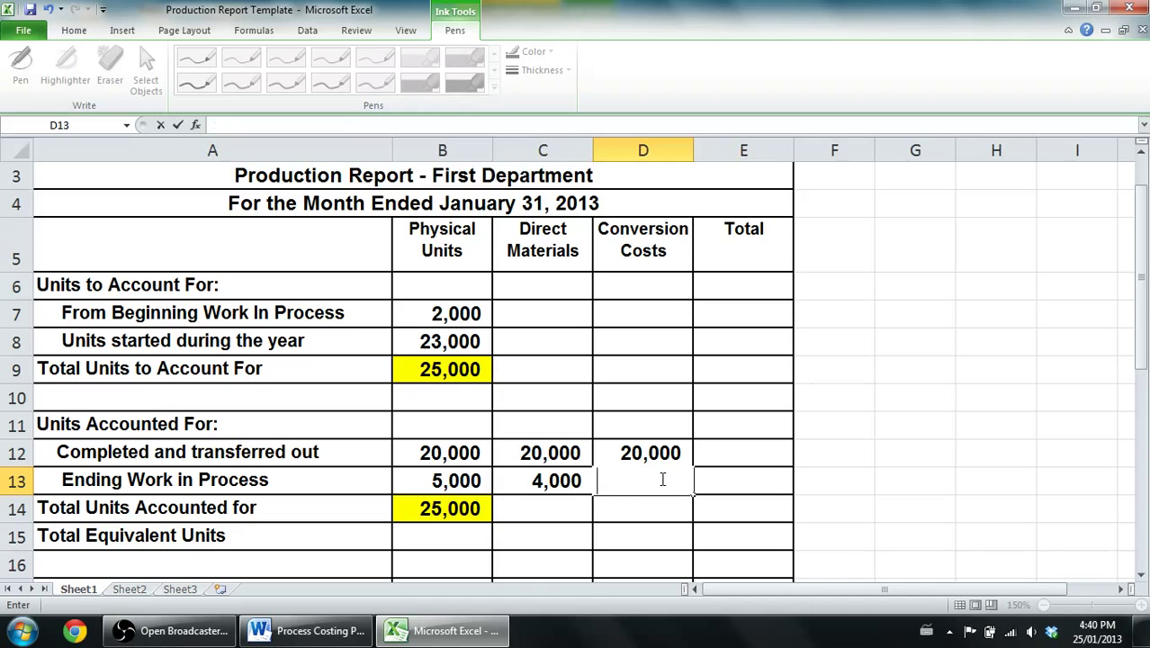
type("=5000")
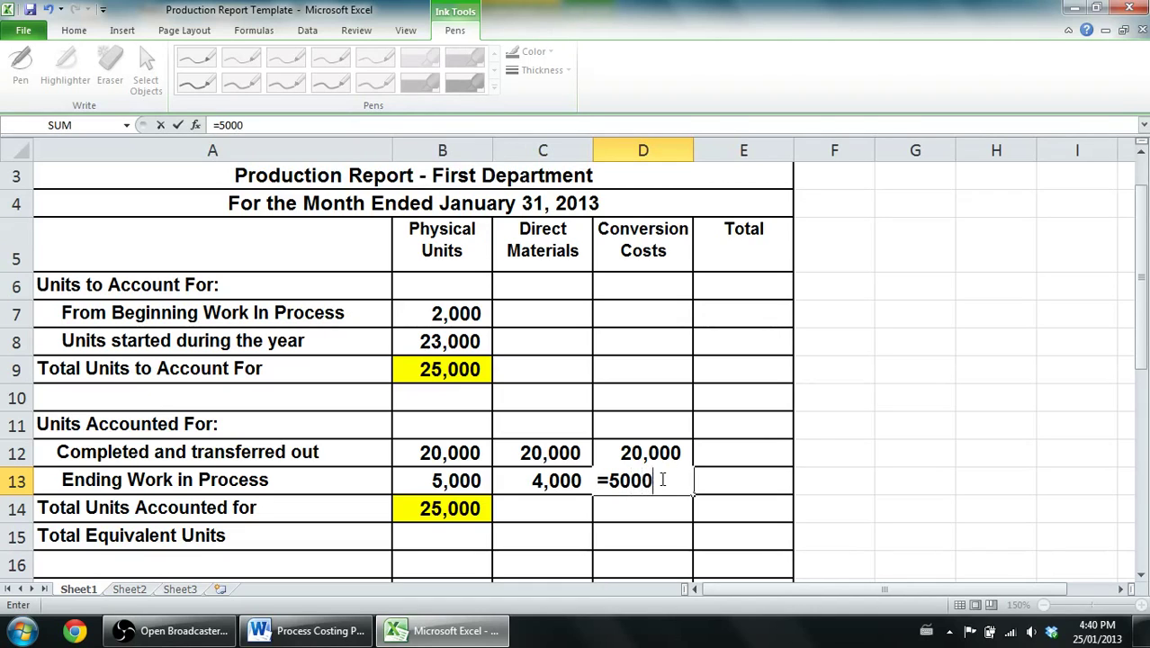
type("*50%")
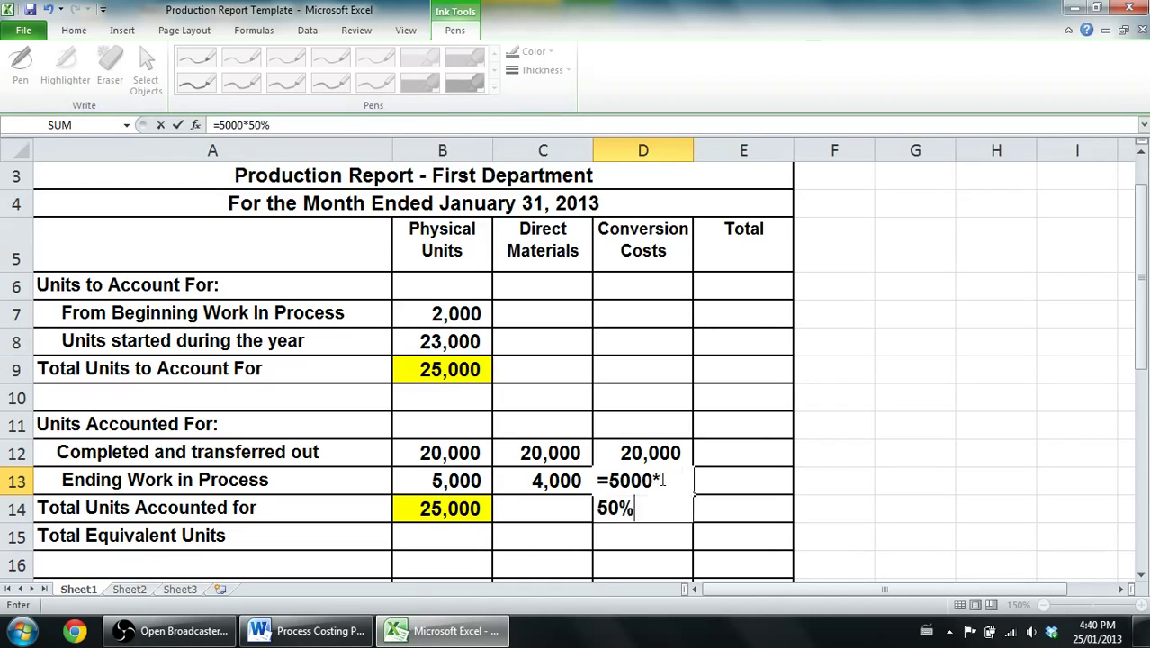
key("Return")
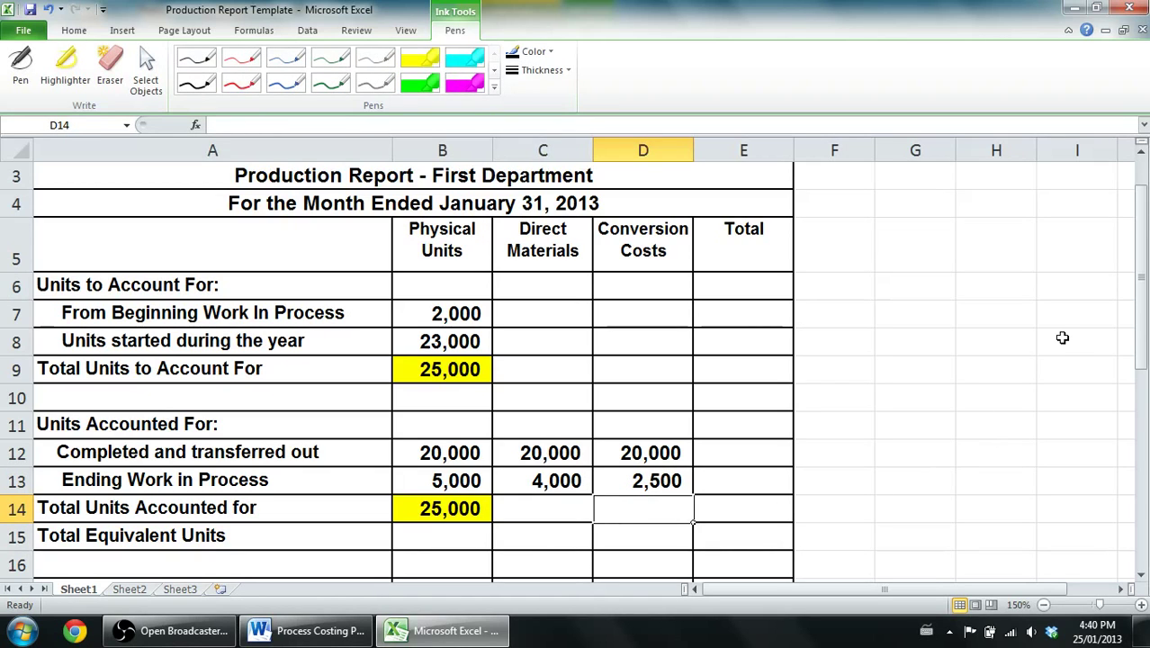
Enter =C12+C13 in C15 to total the equivalent units for Direct Materials
left_click_drag(1141, 335, 1144, 351)
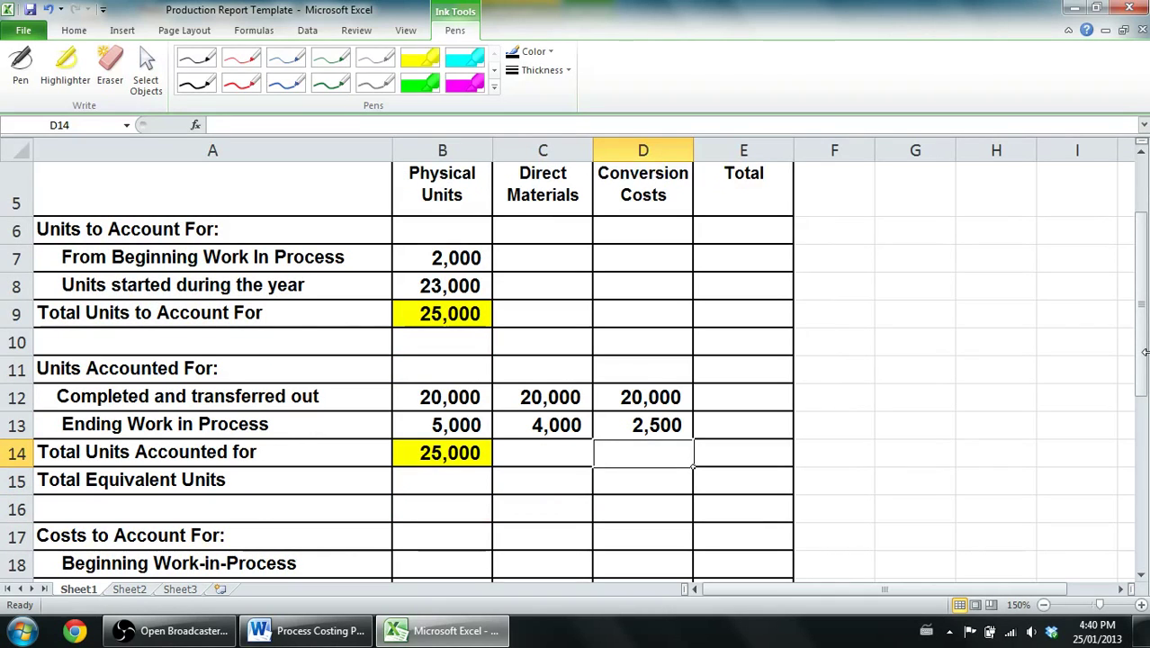
left_click(546, 490)
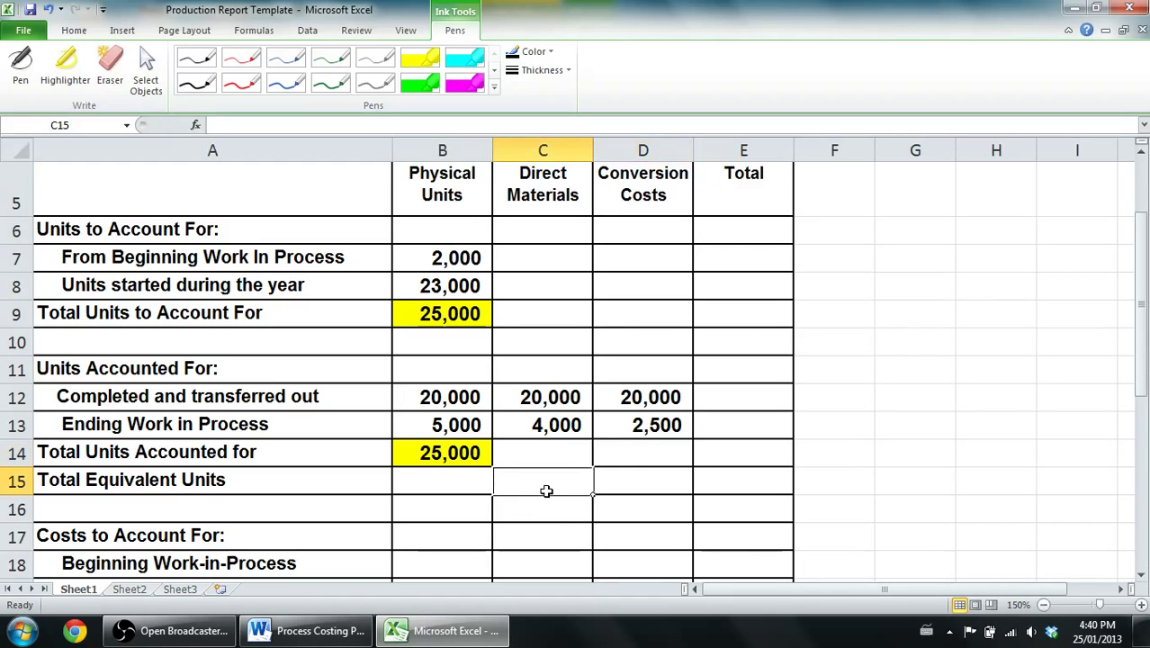
type("=")
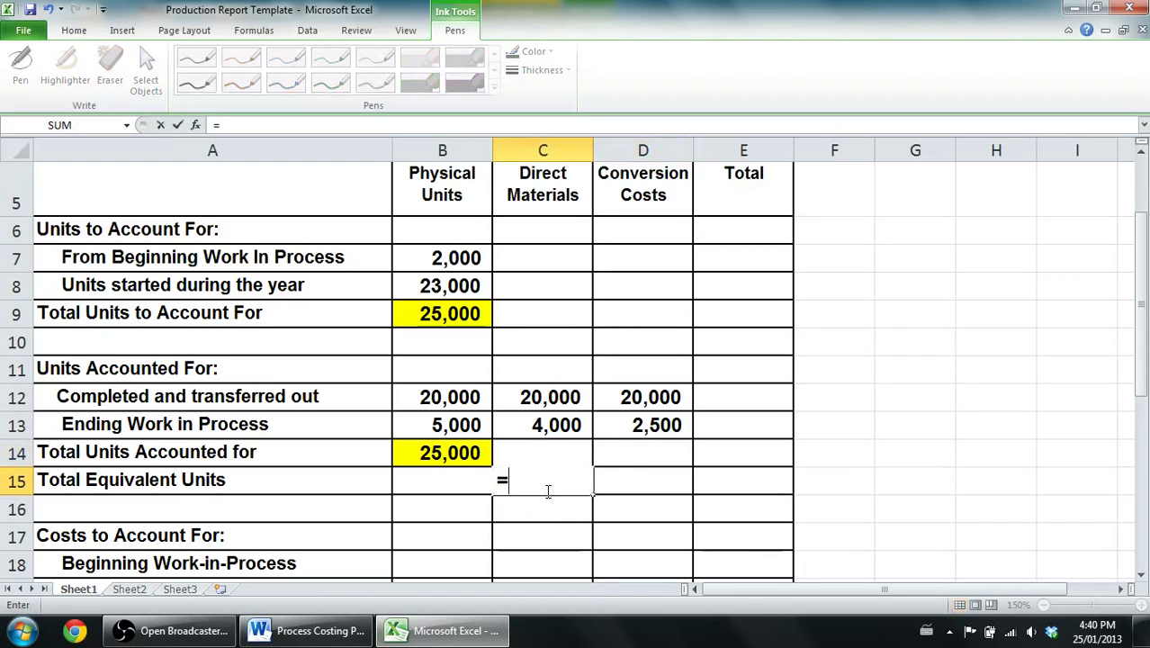
left_click(538, 401)
type("+")
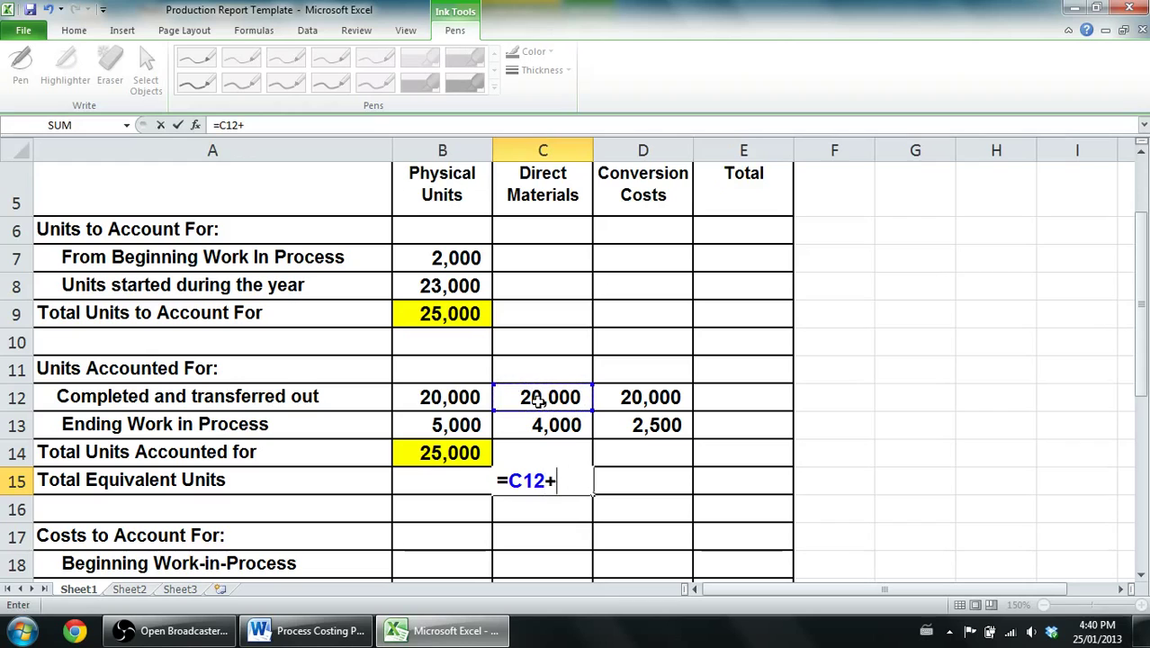
left_click(546, 421)
key("Return")
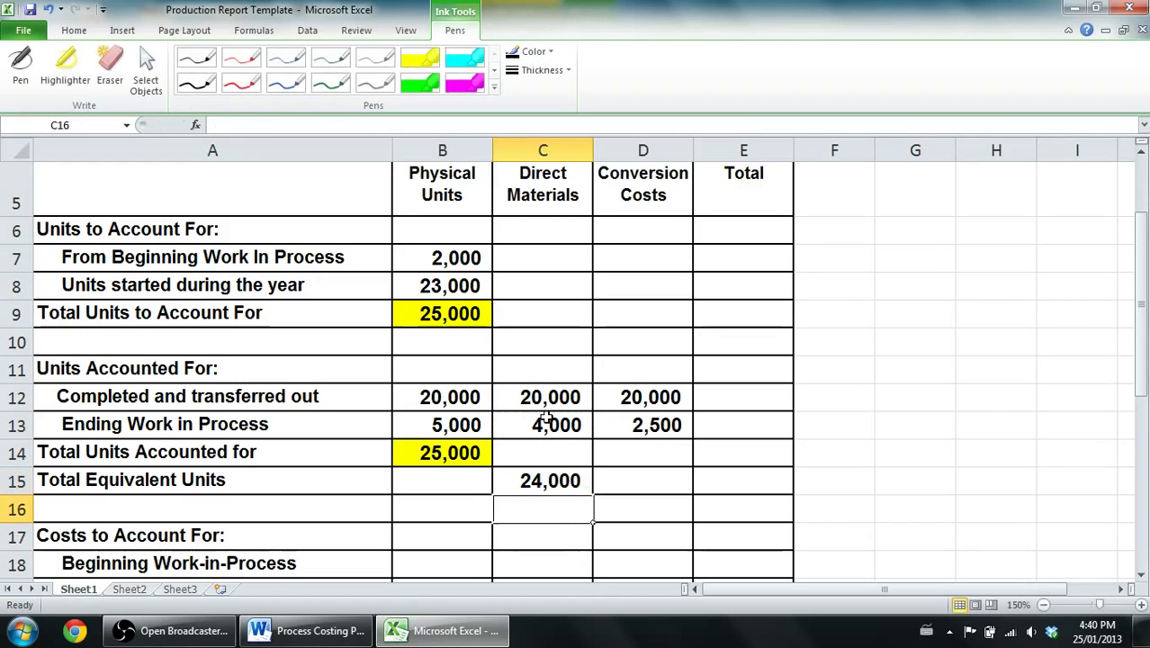
Enter 22,500 as the Total Equivalent Units for Conversion Costs in D15
key("Right")
key("Up")
type("2")
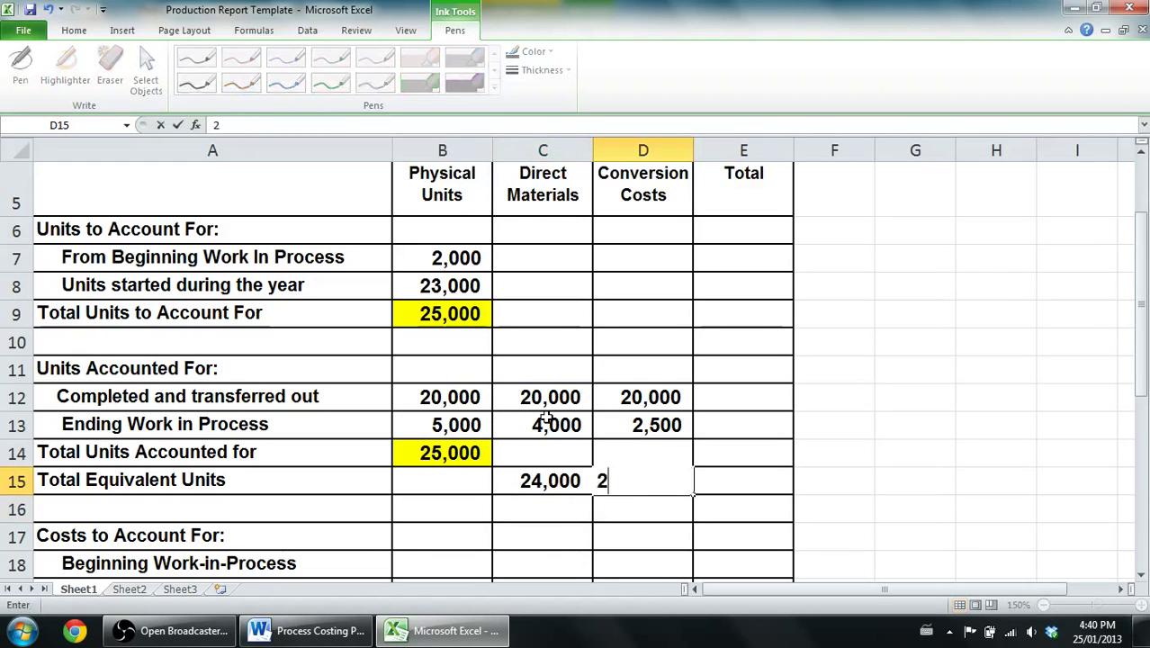
type("2,500")
key("Return")
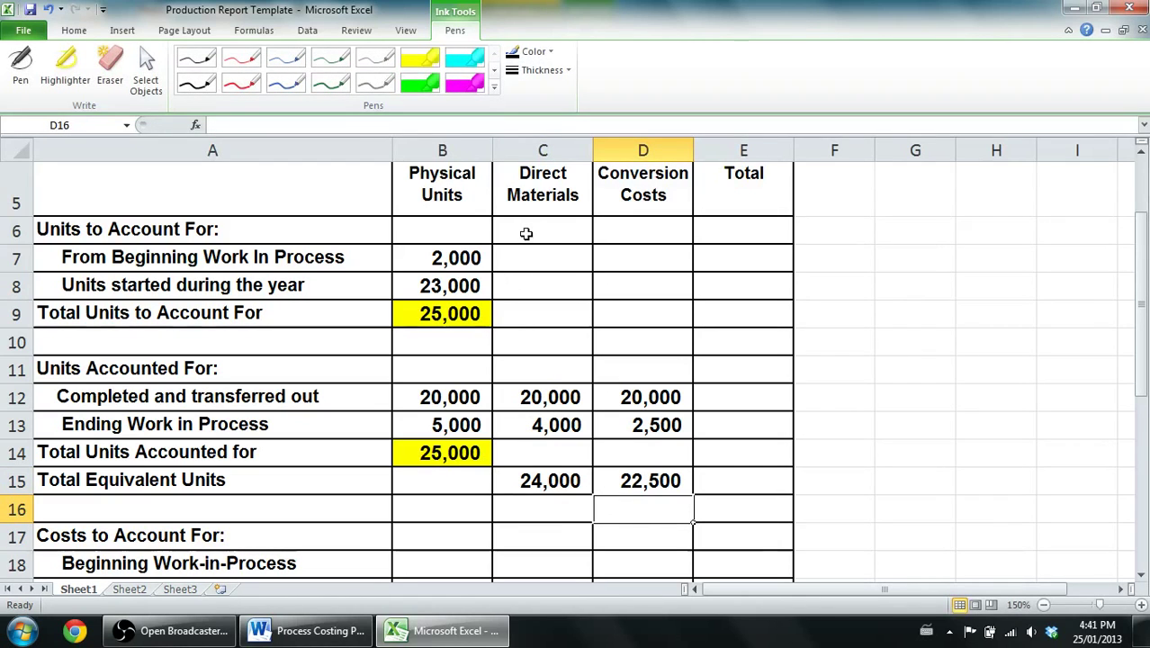
Fill the unused cells C6:E11 and E12:E16 of the report with black
left_click_drag(526, 233, 724, 367)
left_click(73, 30)
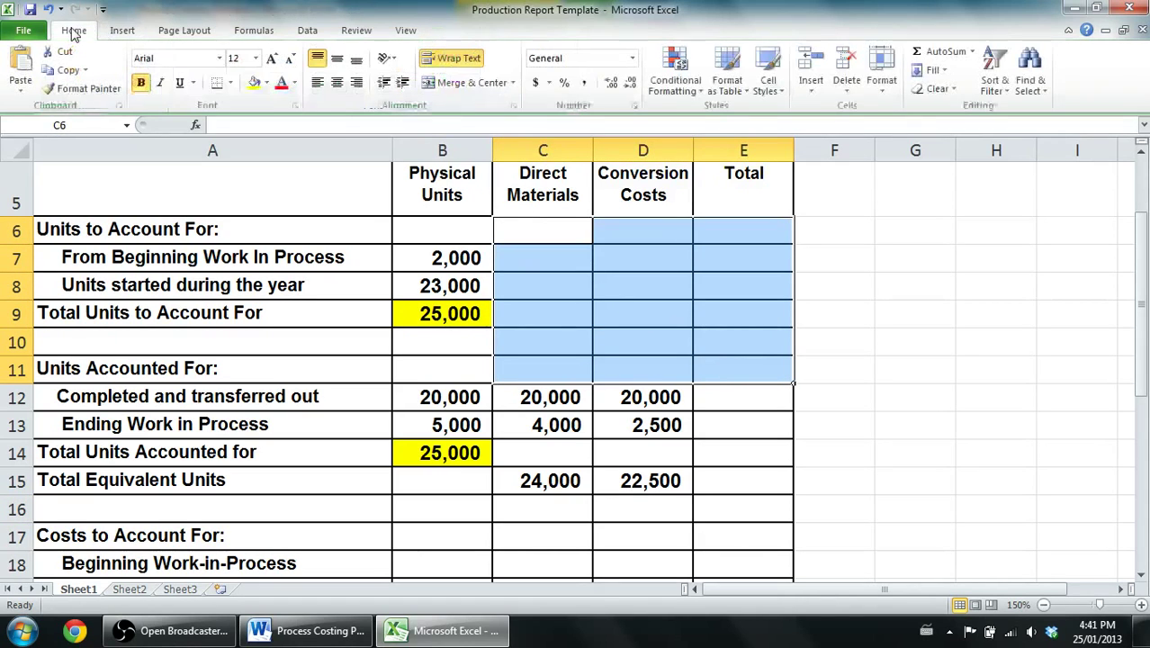
left_click(266, 82)
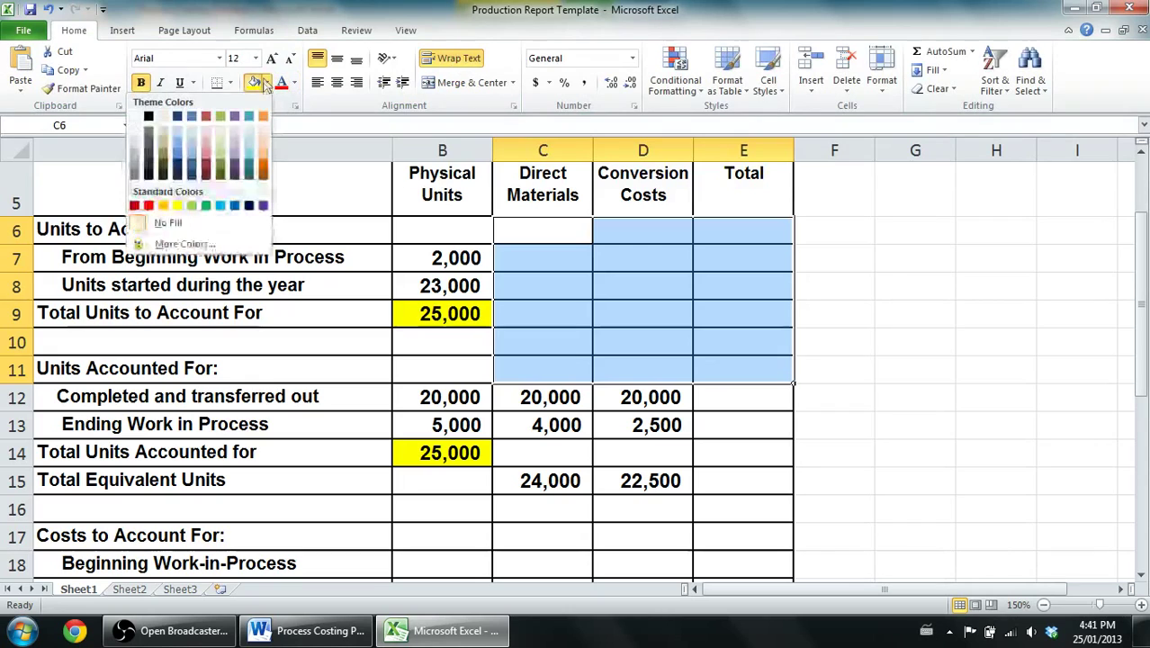
left_click(149, 116)
left_click(680, 444)
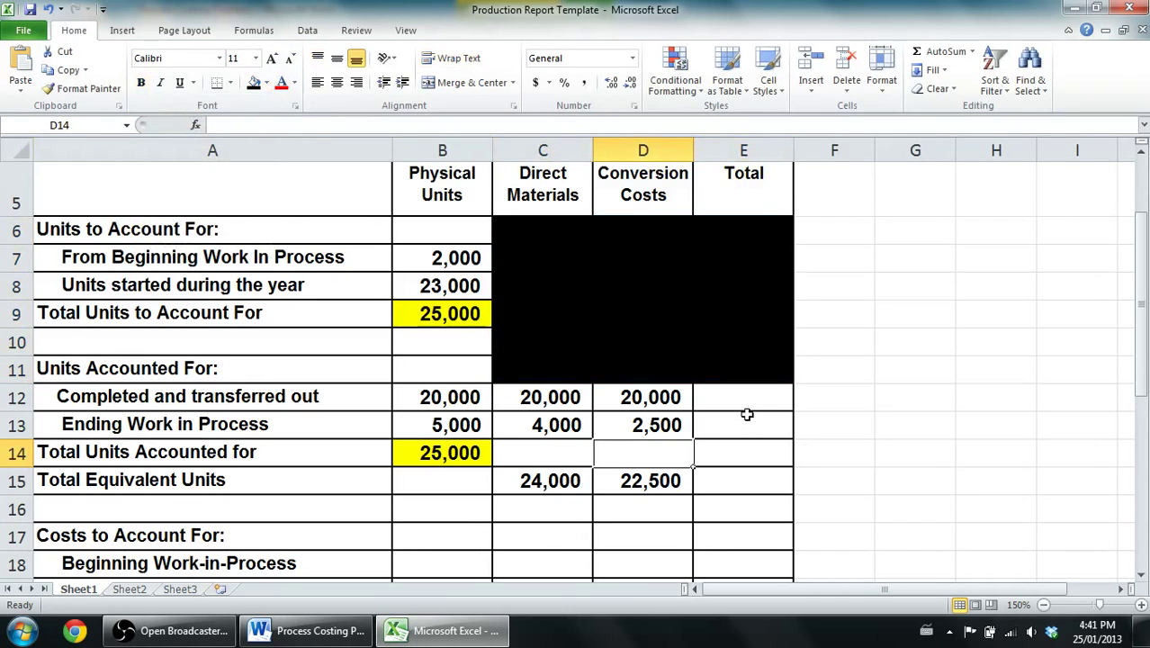
left_click_drag(742, 390, 751, 511)
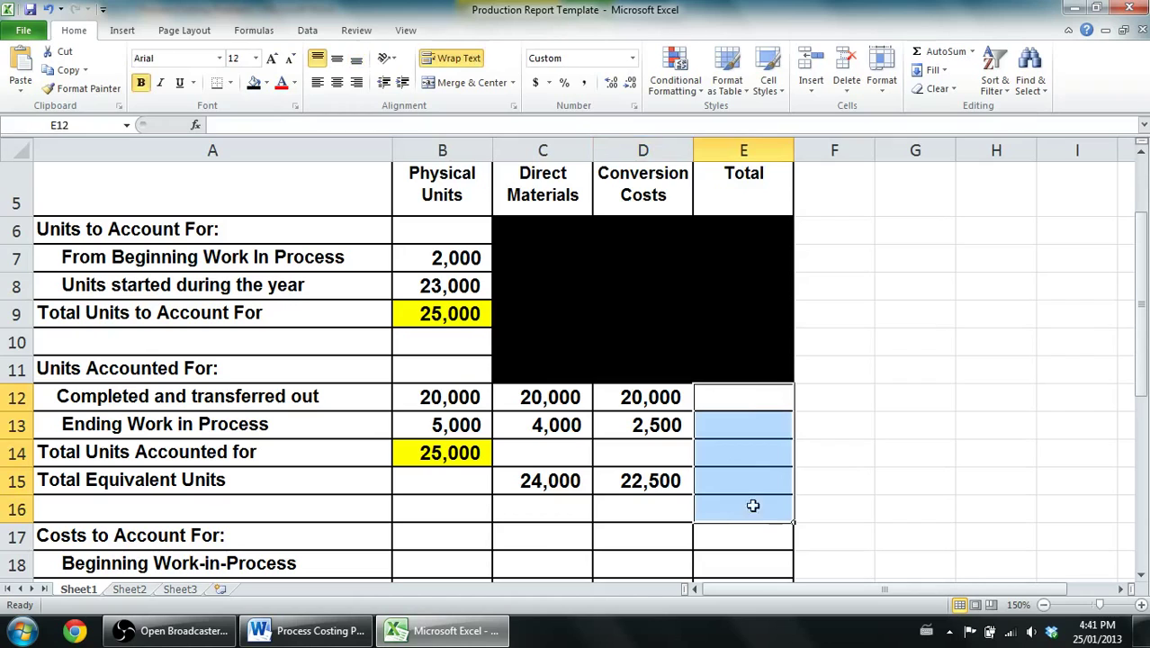
left_click(253, 82)
left_click(407, 219)
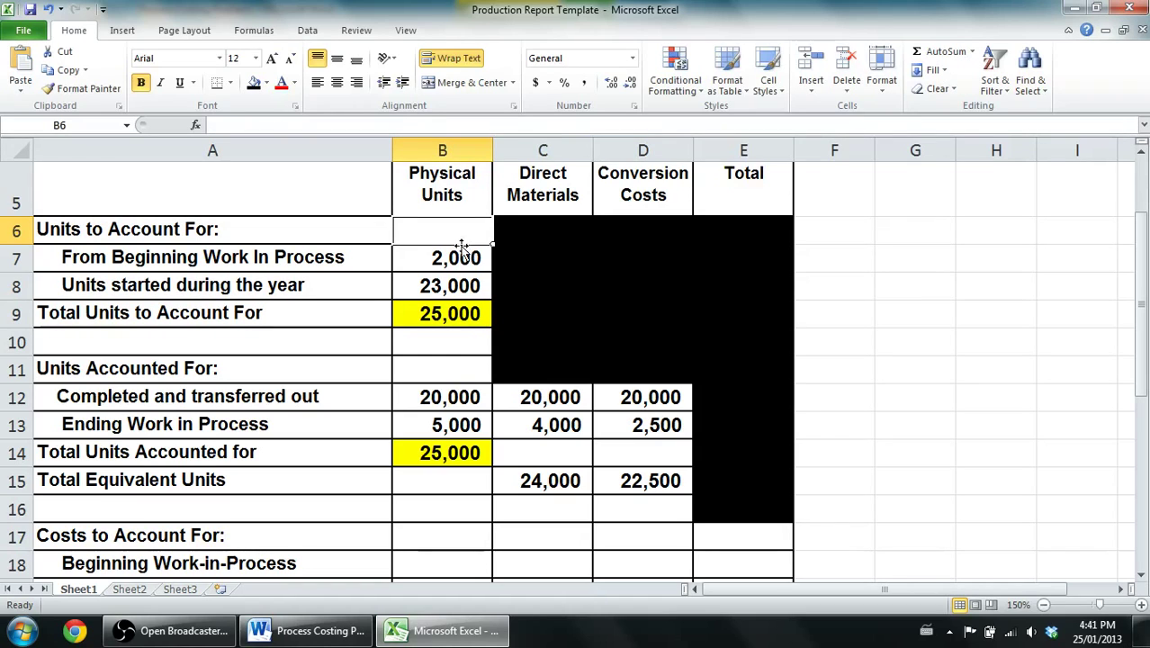
Review the total equivalent units in C15 and D15 and the Costs to Account For section beneath them
left_click(537, 484)
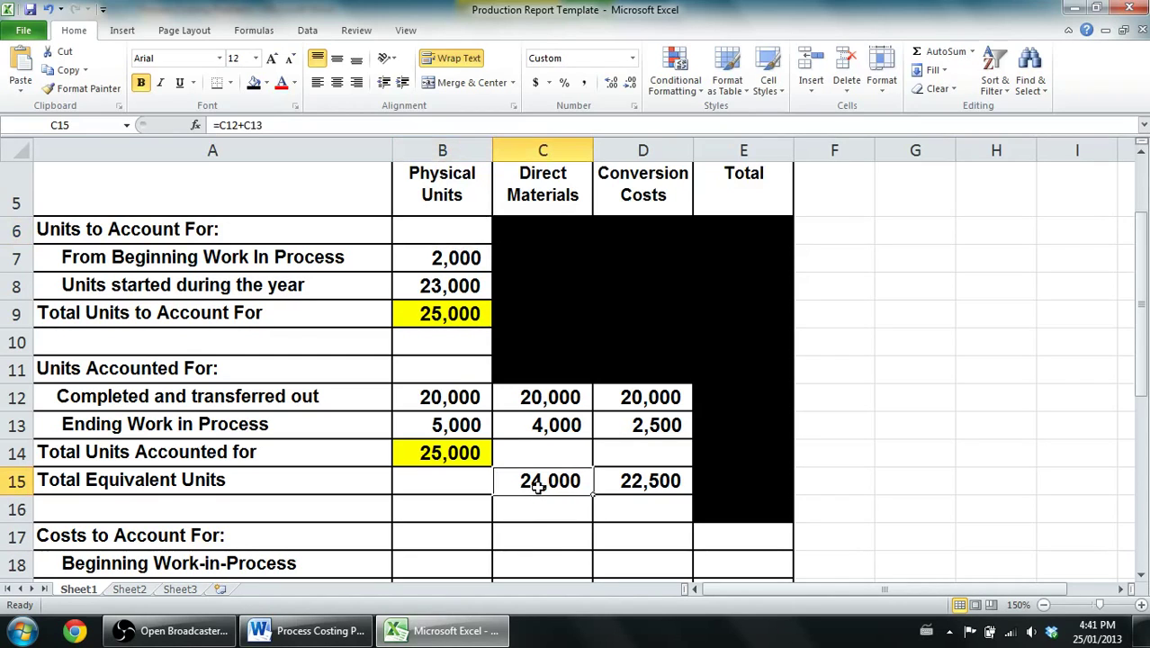
left_click(673, 486)
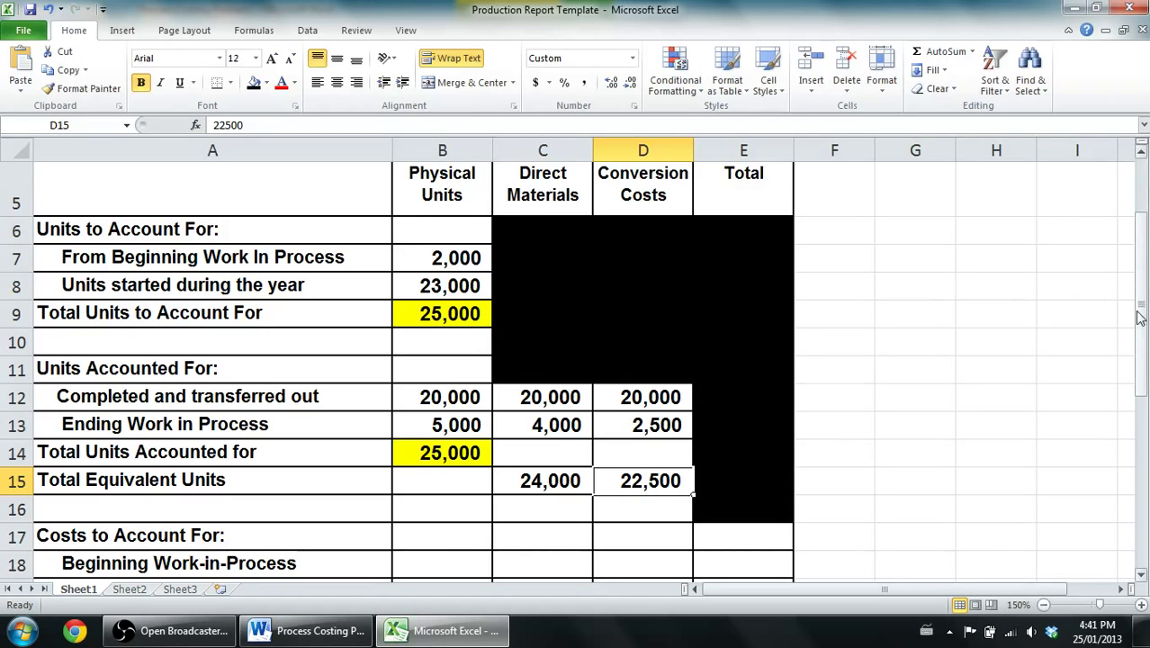
left_click_drag(1141, 317, 1142, 320)
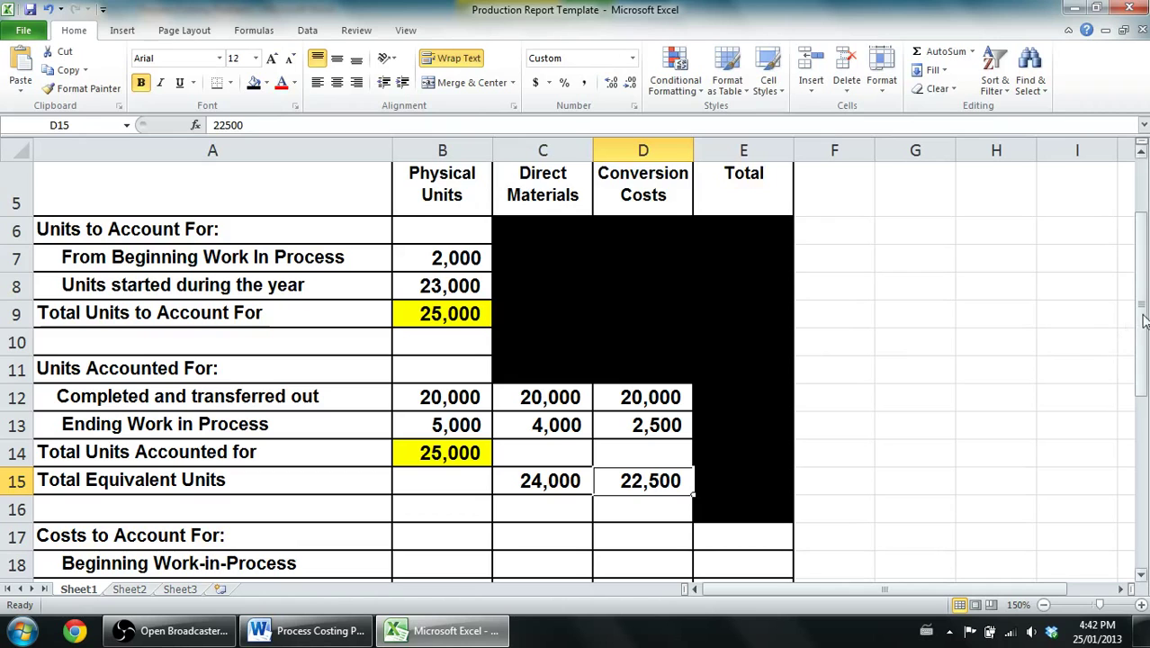
left_click_drag(1143, 299, 1129, 326)
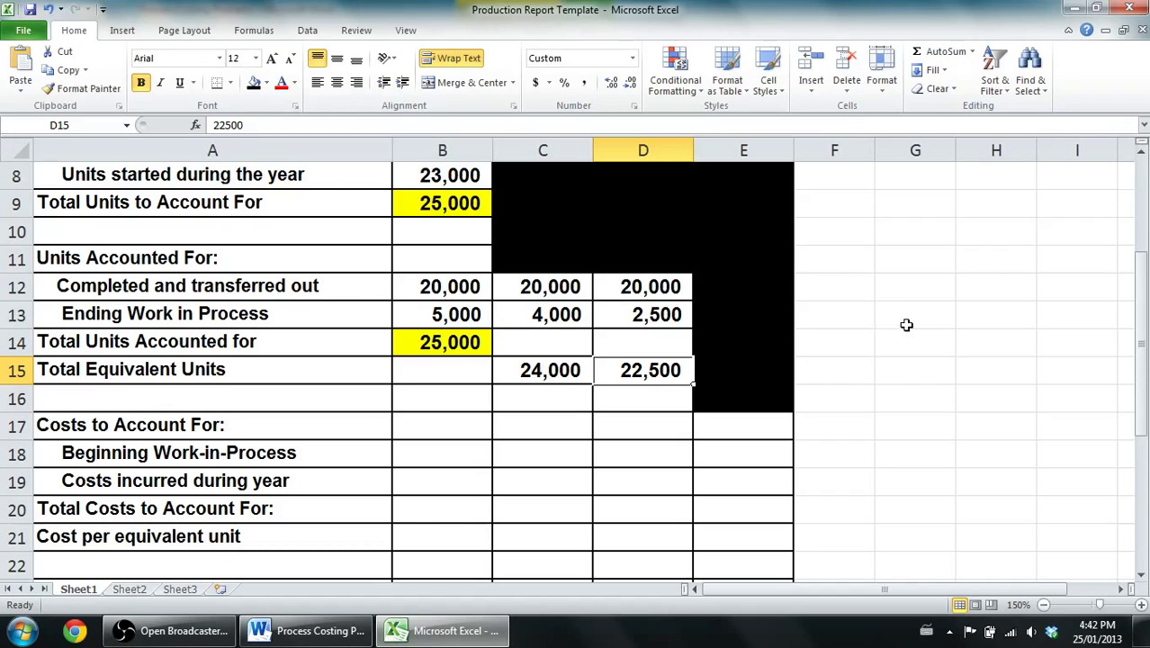
left_click(697, 337)
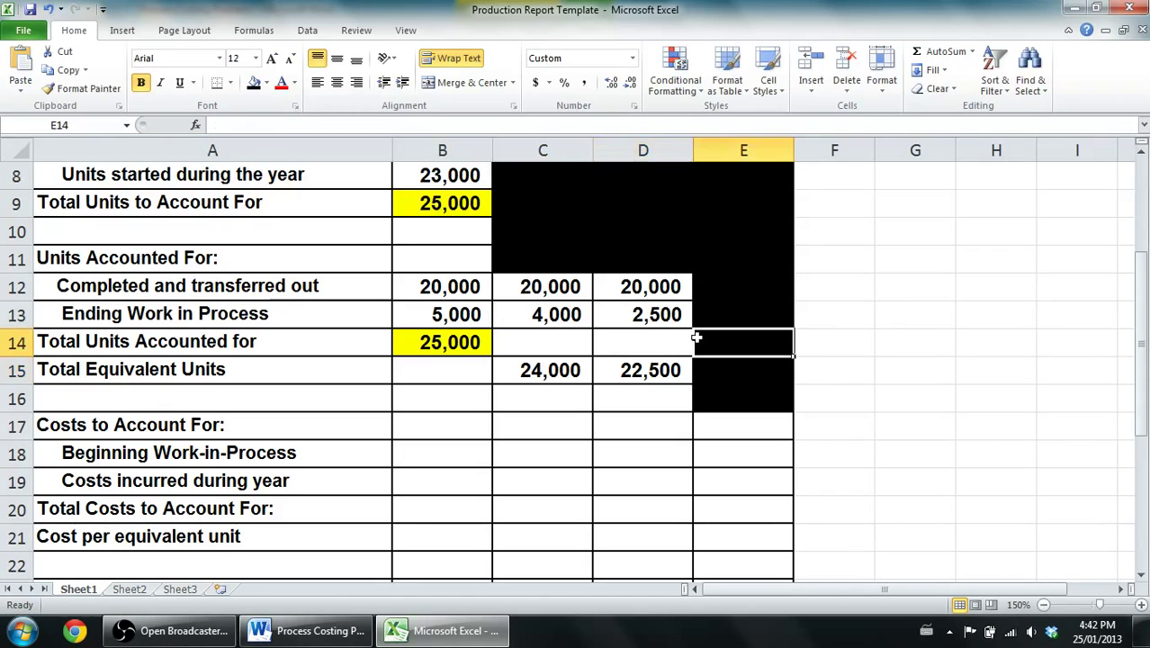